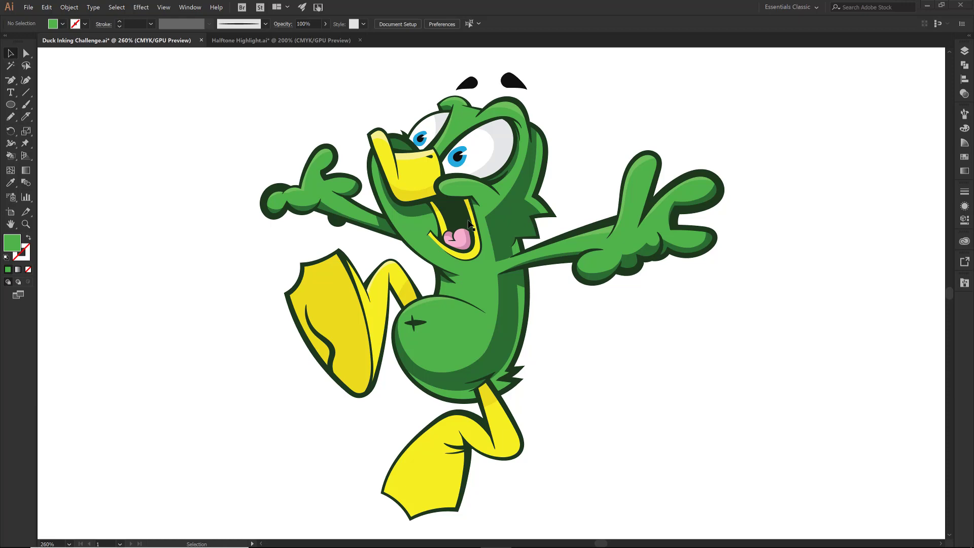
# Step: Switch to Halftone Highlight.ai, compare the halftones on Layer 3 and Layer 1, and leave only Layer 1 visible
pyautogui.click(319, 41)
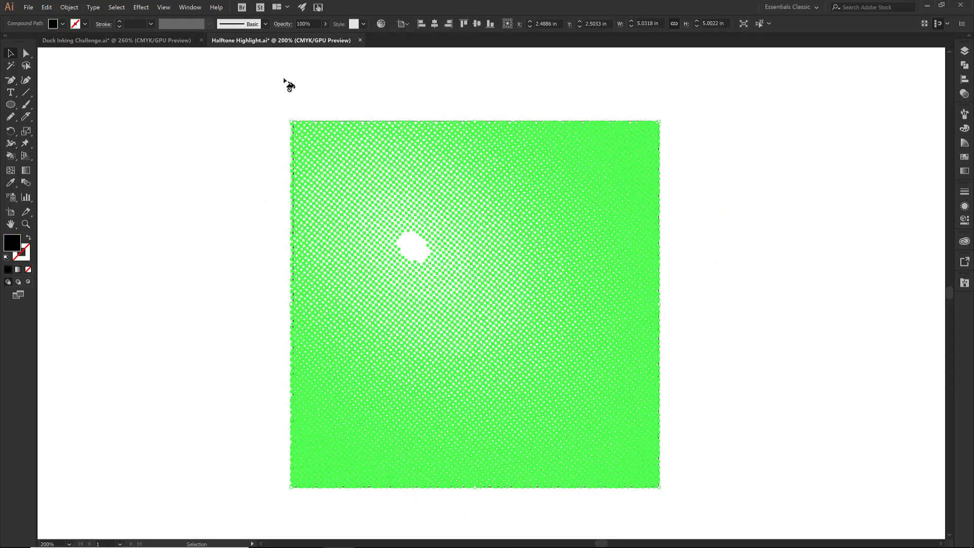
pyautogui.click(284, 78)
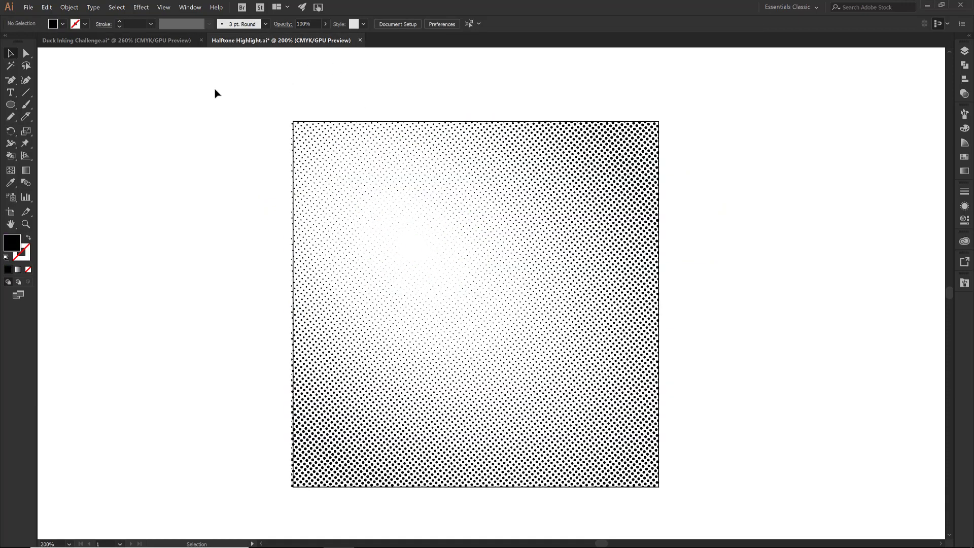
pyautogui.click(964, 52)
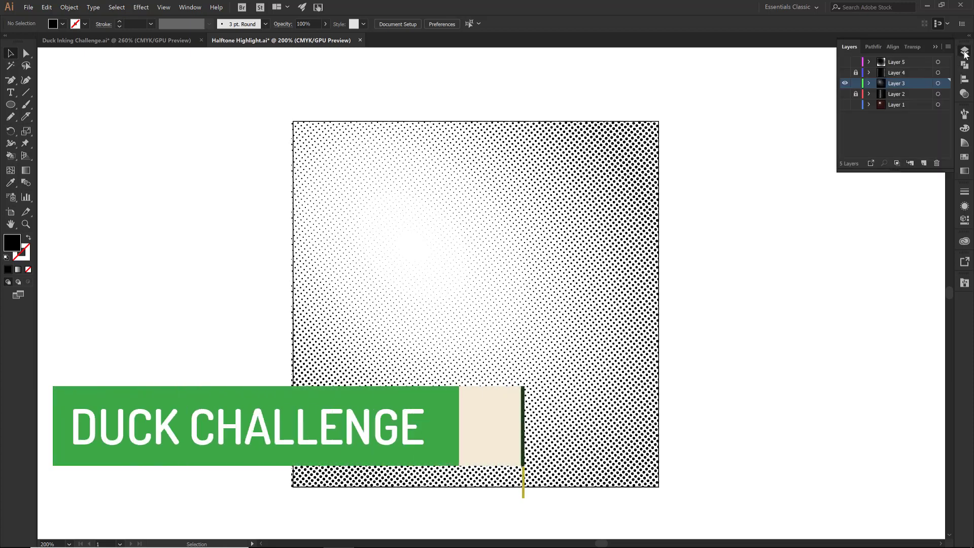
pyautogui.click(845, 84)
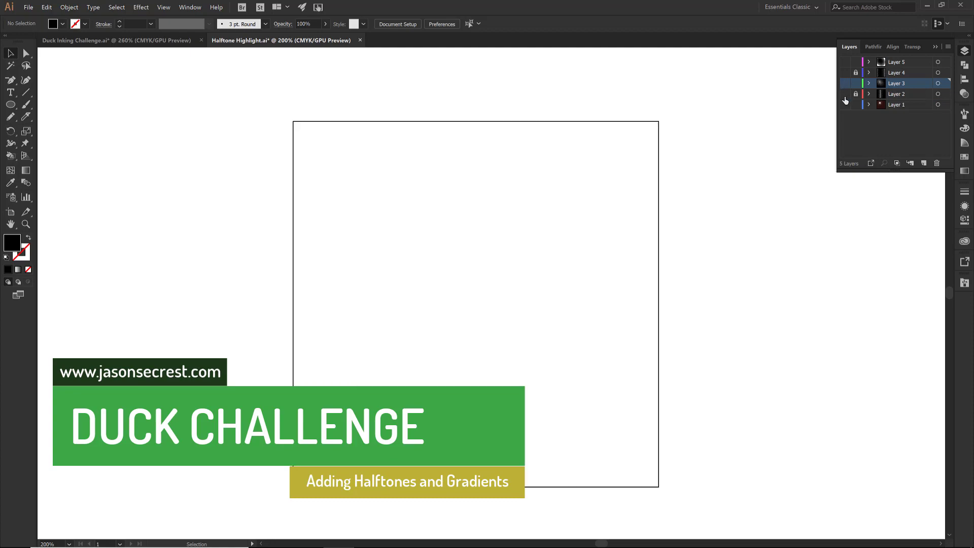
pyautogui.click(845, 105)
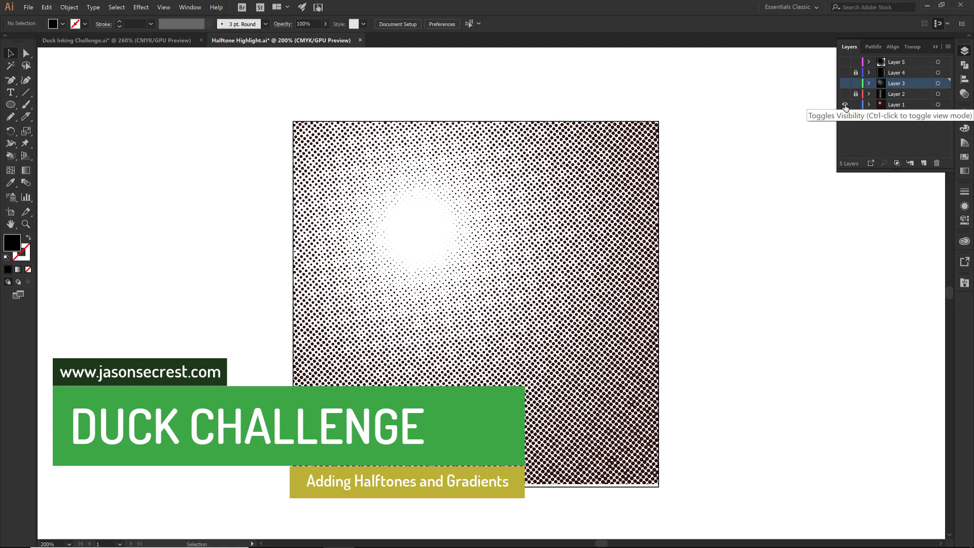
pyautogui.click(845, 84)
pyautogui.click(845, 106)
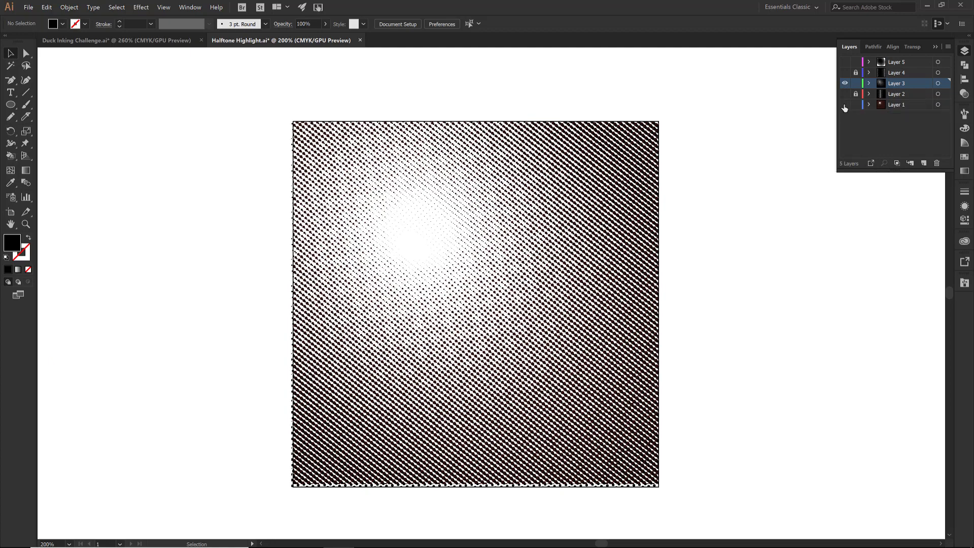
pyautogui.click(845, 107)
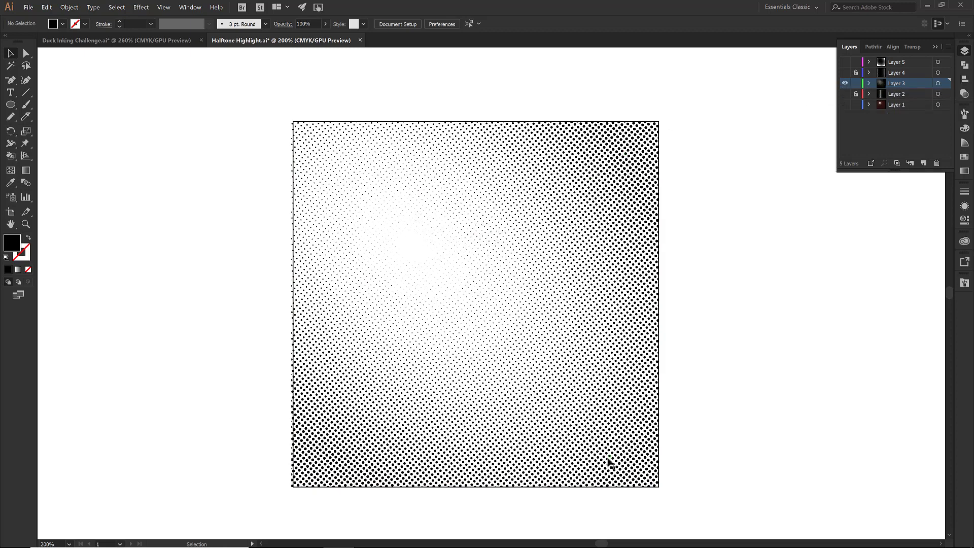
pyautogui.click(845, 83)
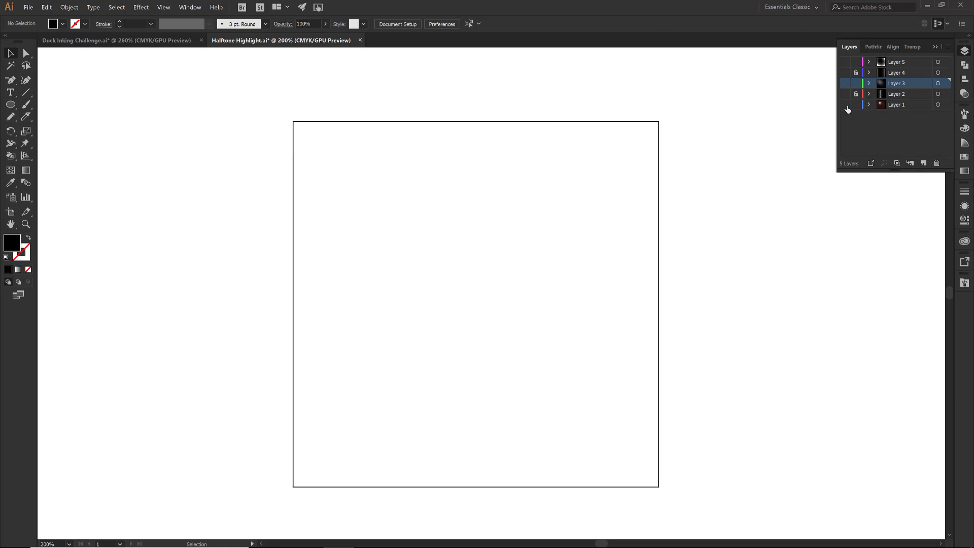
pyautogui.click(845, 105)
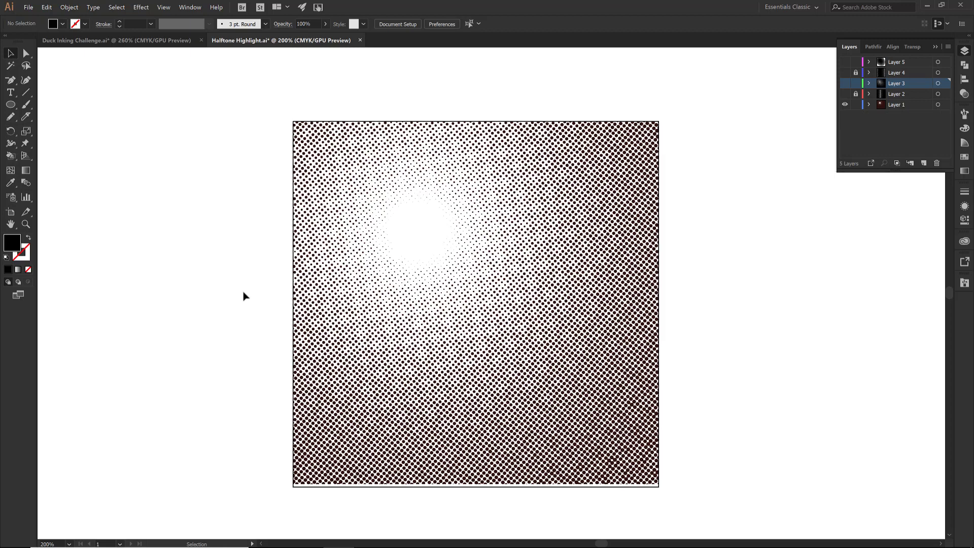
# Step: Copy the Layer 1 halftone into Duck Inking Challenge.ai, pasting it onto a new layer between the FINISHED and GRADIENT layers
pyautogui.click(297, 285)
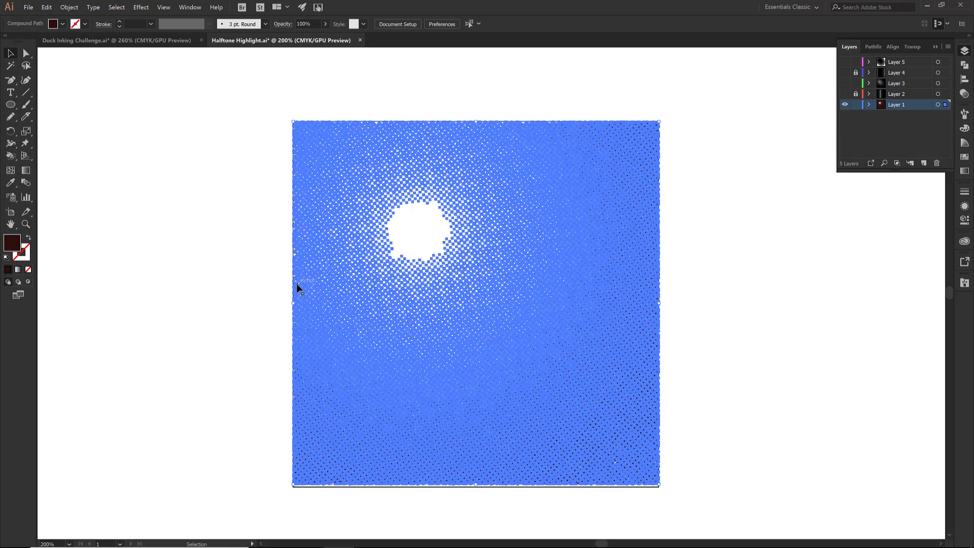
pyautogui.click(150, 40)
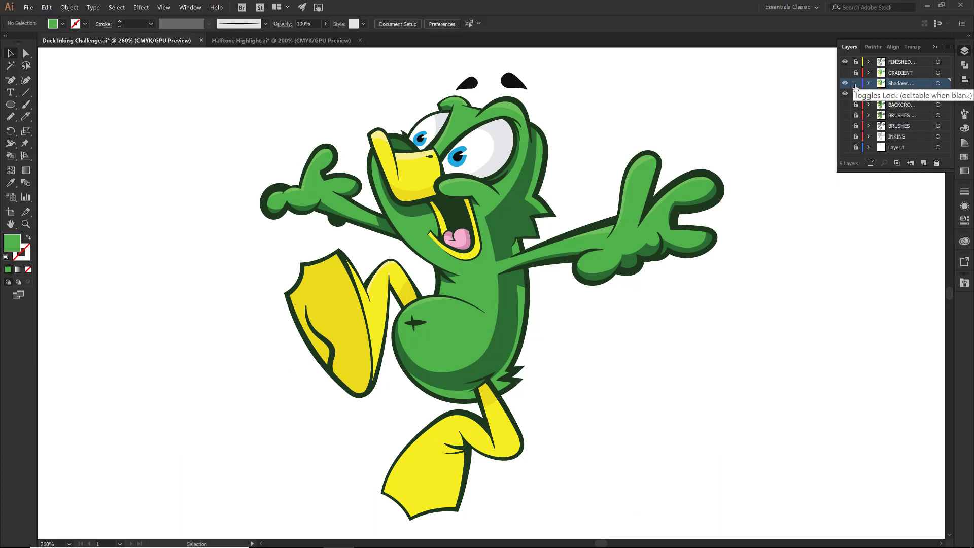
pyautogui.click(924, 164)
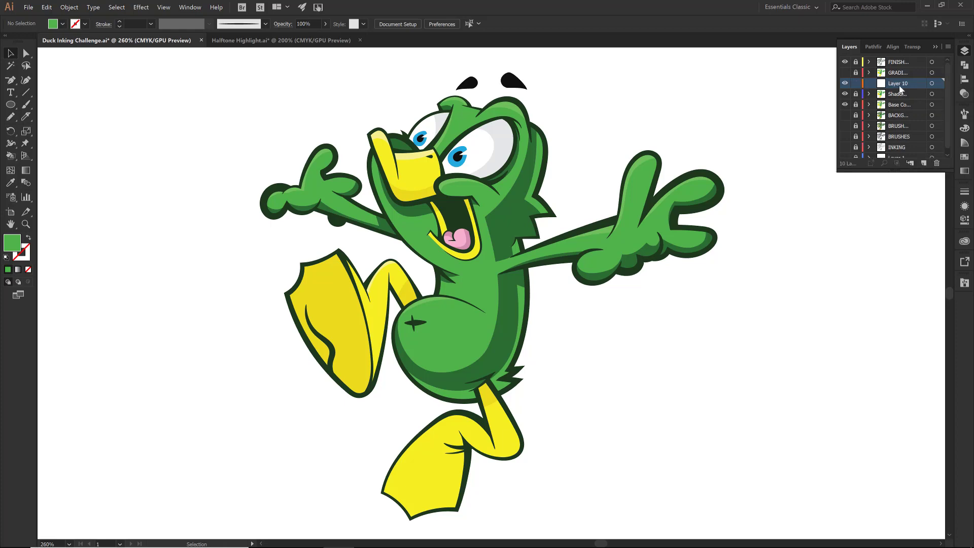
pyautogui.moveTo(897, 80); pyautogui.dragTo(896, 70)
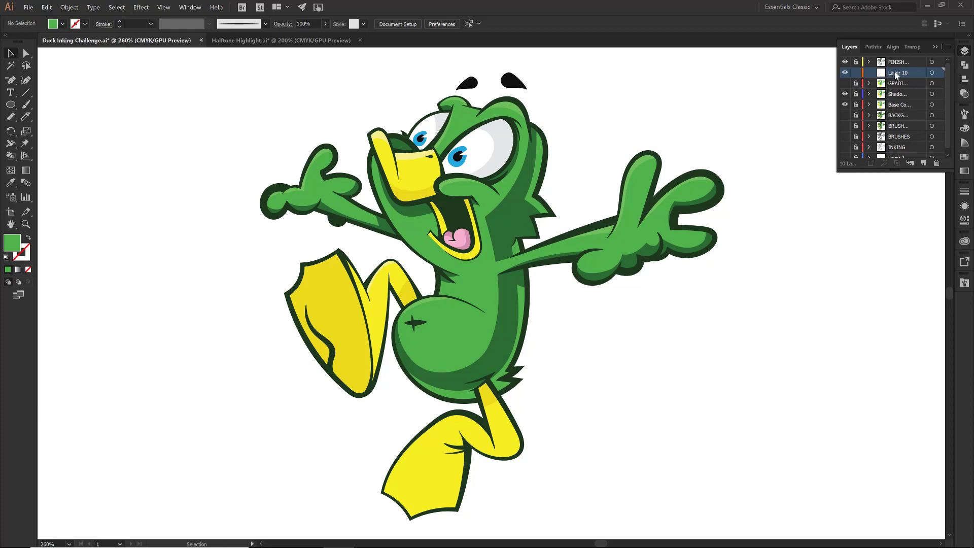
pyautogui.hotkey('ctrl', 'v')
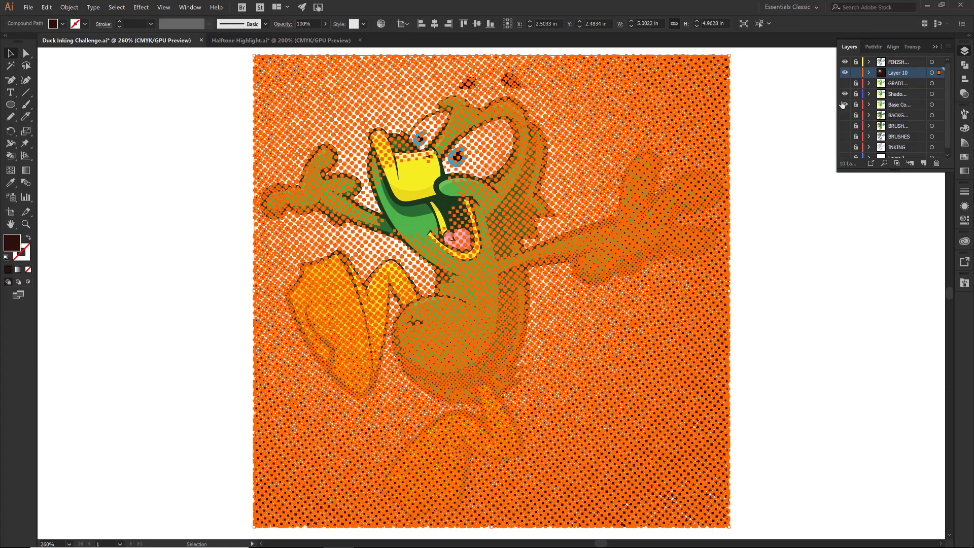
pyautogui.click(802, 156)
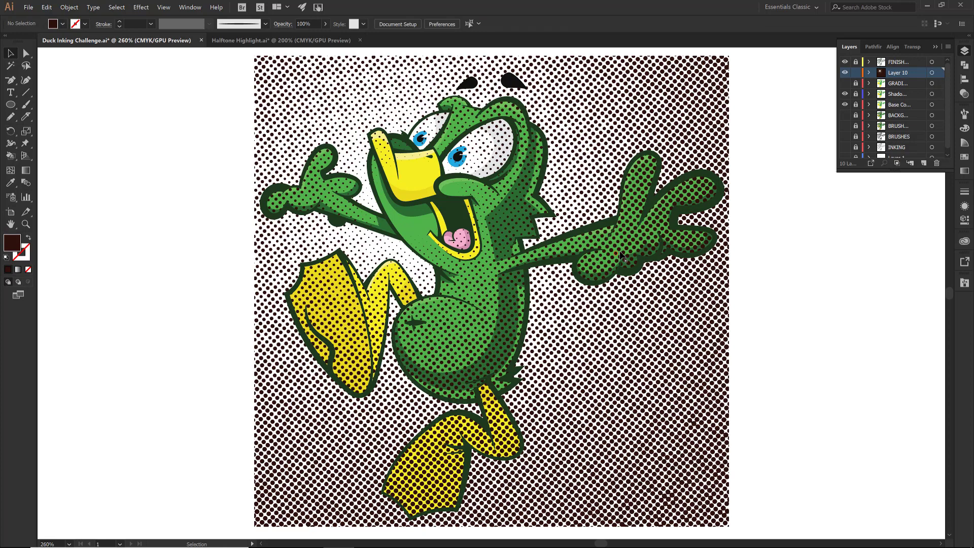
# Step: Shift the pasted halftone about 0.06 in right and 0.13 in up over the duck
pyautogui.click(559, 310)
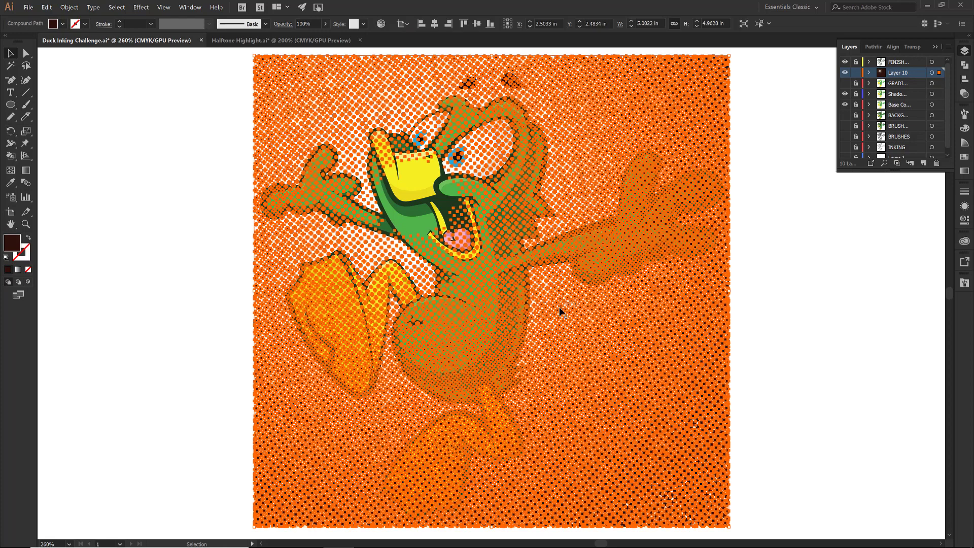
pyautogui.moveTo(559, 306); pyautogui.dragTo(565, 295)
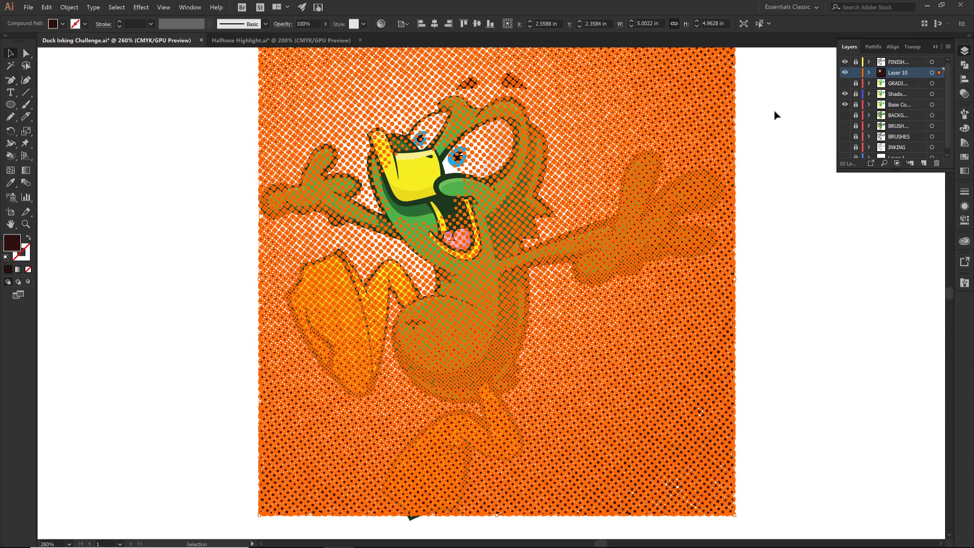
pyautogui.click(771, 125)
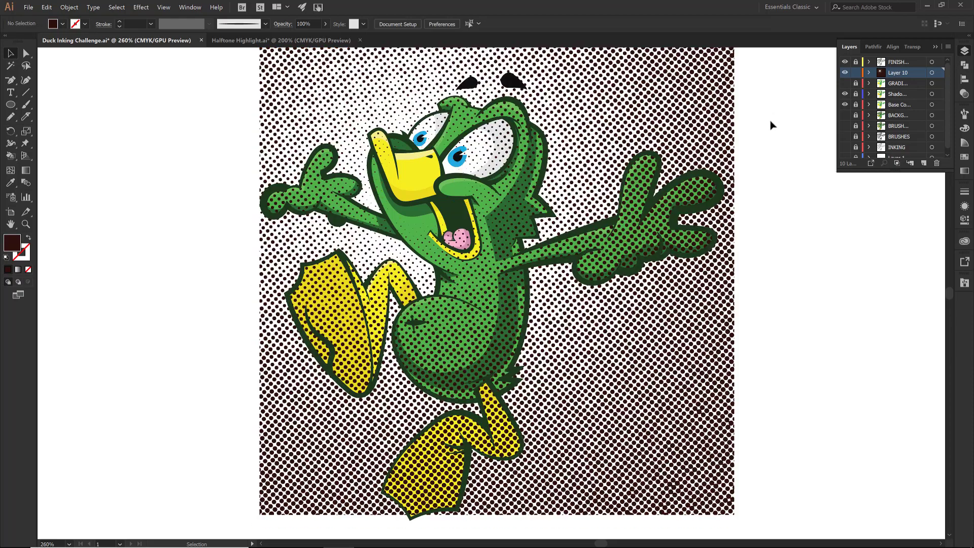
# Step: Recolor the halftone dots with the green swatch that matches the duck's body shadows
pyautogui.click(724, 123)
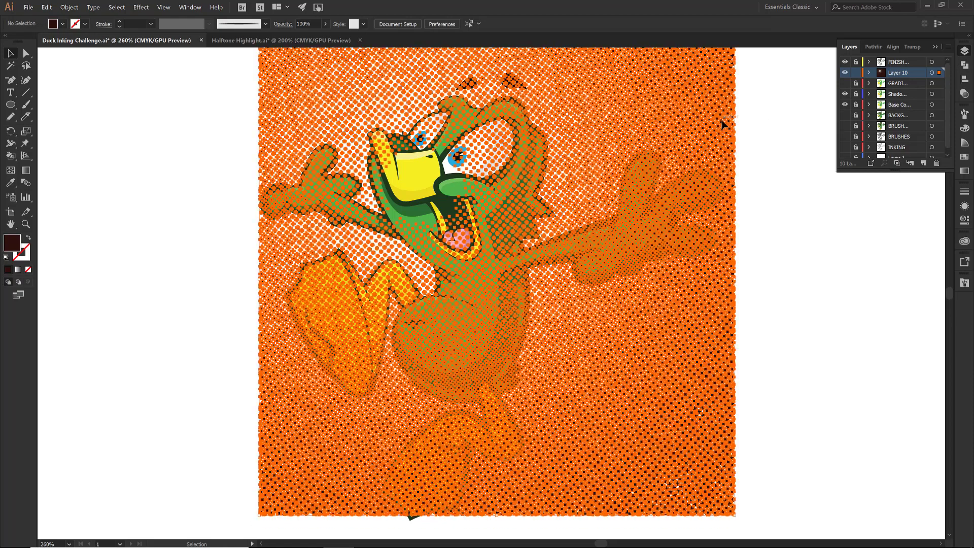
pyautogui.click(63, 24)
pyautogui.moveTo(117, 93); pyautogui.dragTo(120, 121)
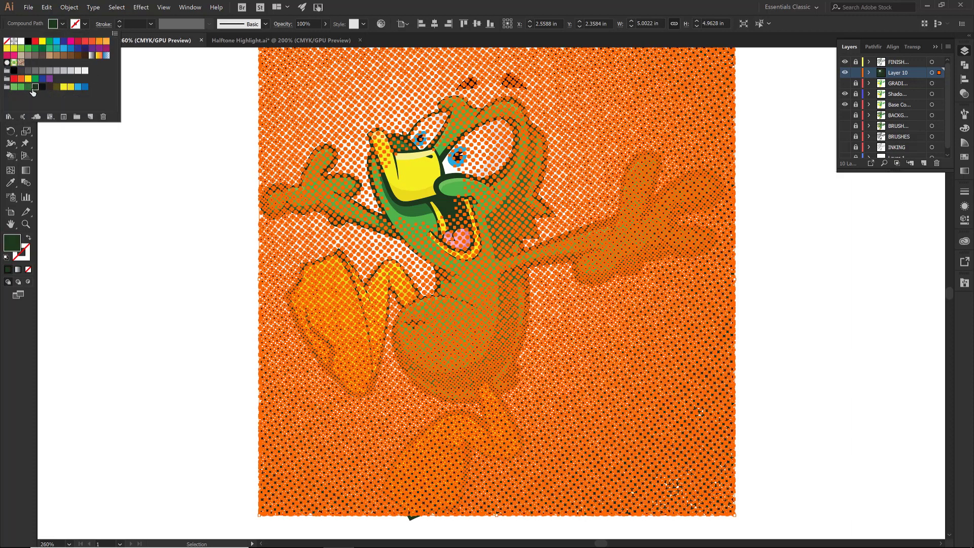
pyautogui.click(28, 87)
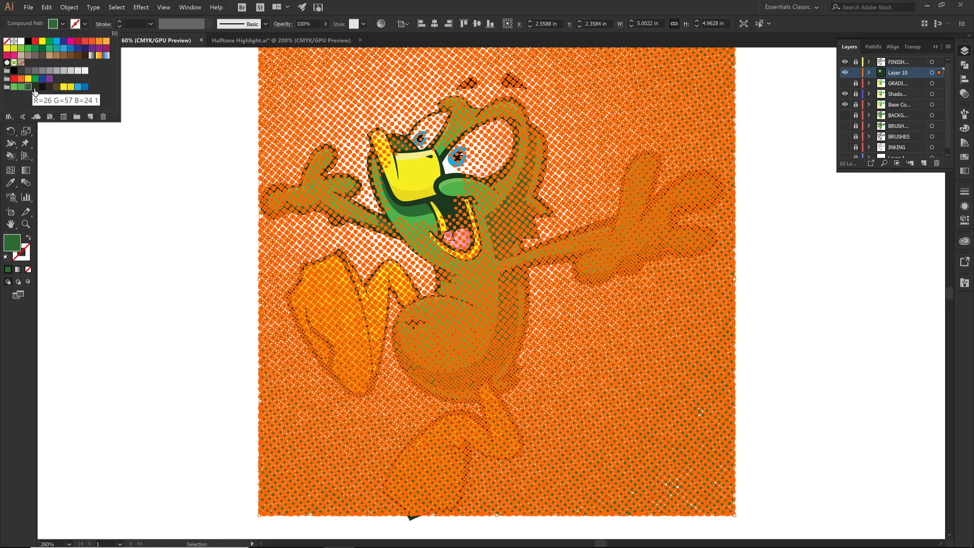
pyautogui.click(154, 107)
pyautogui.click(154, 107)
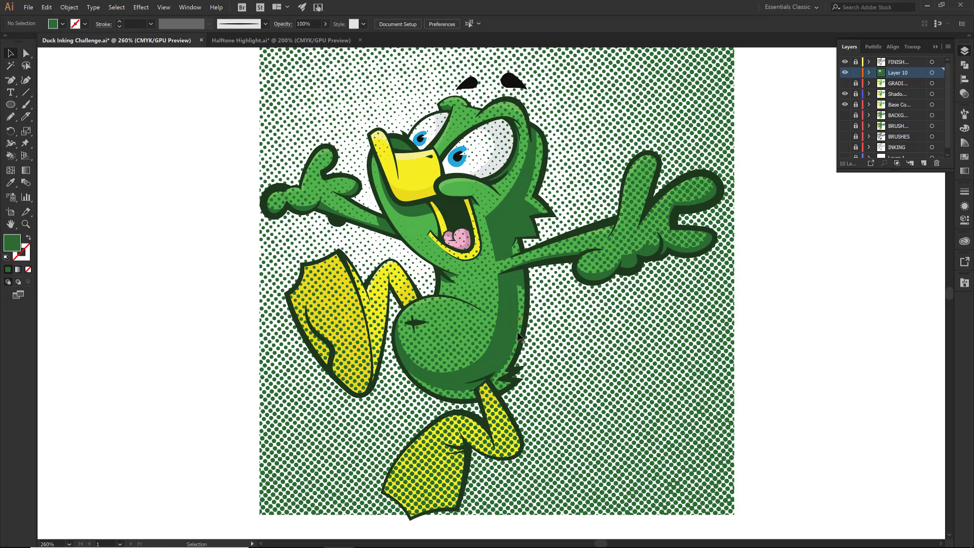
# Step: Hide and lock the halftone layer, then show and unlock the GRADIENT layer
pyautogui.click(845, 75)
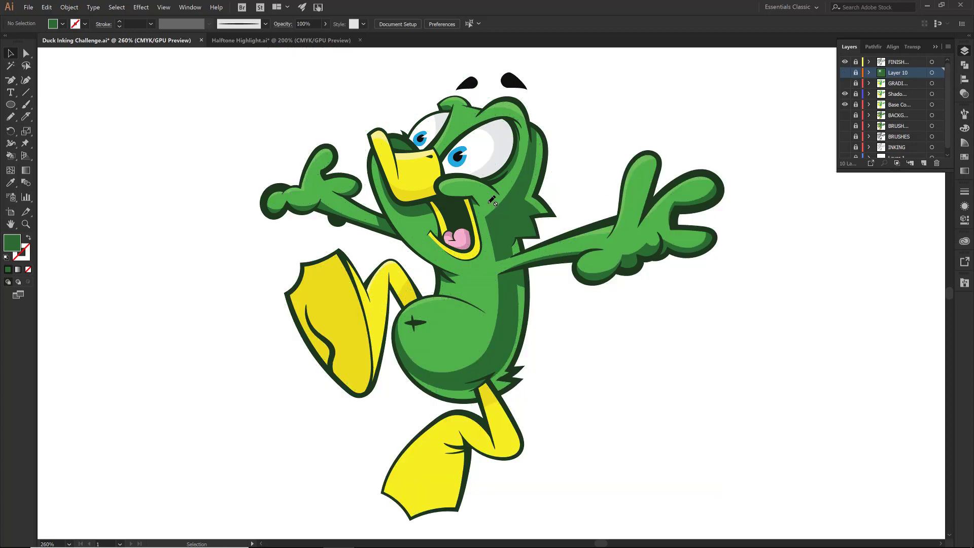
pyautogui.click(846, 84)
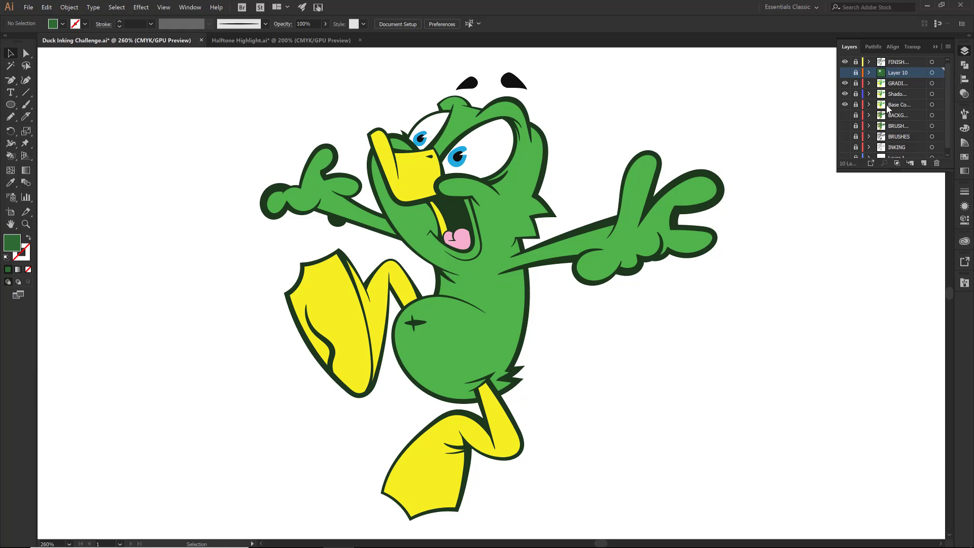
pyautogui.click(856, 84)
# Step: Cut the lower beak away from the green body shape with the Knife, slicing along the lower-left edge of the mouth
pyautogui.click(464, 251)
pyautogui.press('z')
pyautogui.moveTo(407, 176); pyautogui.dragTo(519, 286)
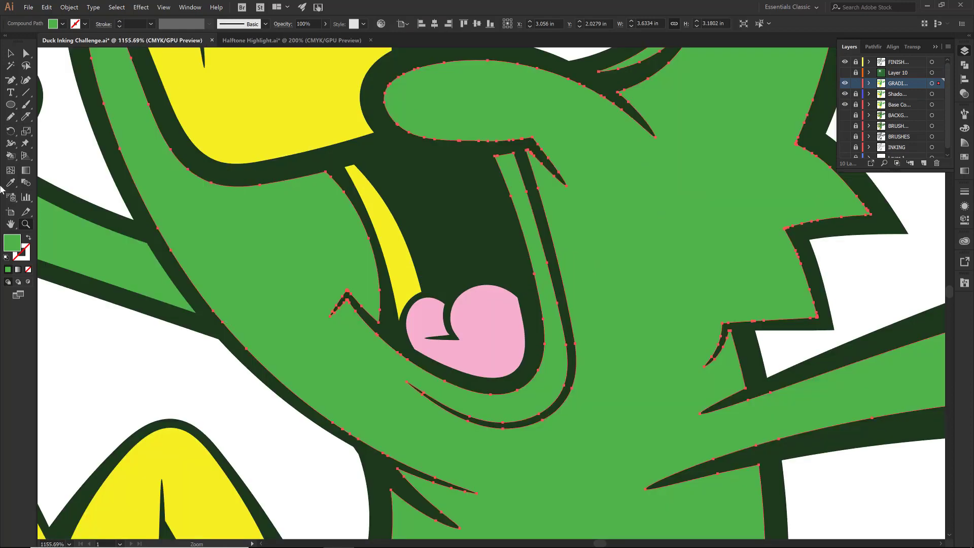
pyautogui.click(26, 116)
pyautogui.moveTo(326, 298)
pyautogui.mouseDown()
pyautogui.moveTo(411, 389)
pyautogui.moveTo(507, 429)
pyautogui.mouseUp()
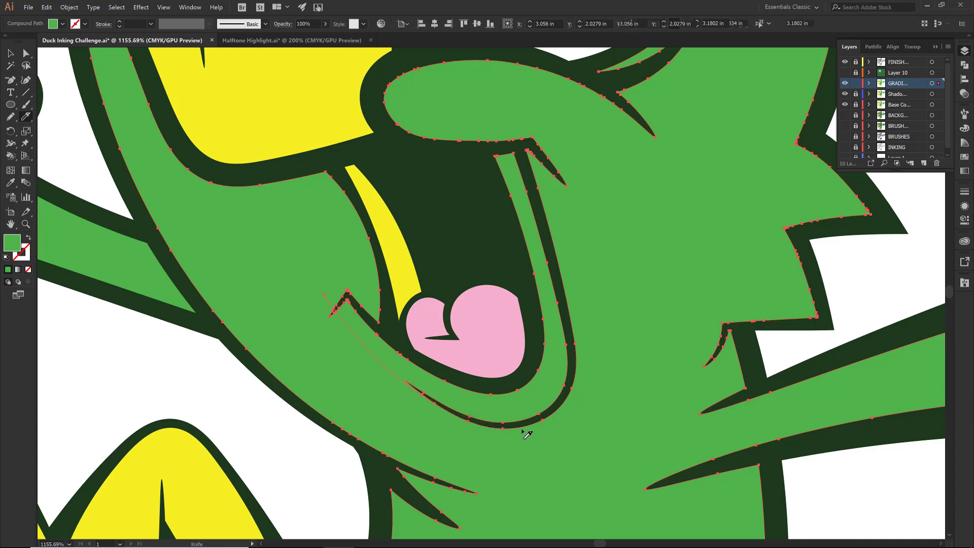
pyautogui.press('v')
pyautogui.hotkey('ctrl', 'shift', 'a')
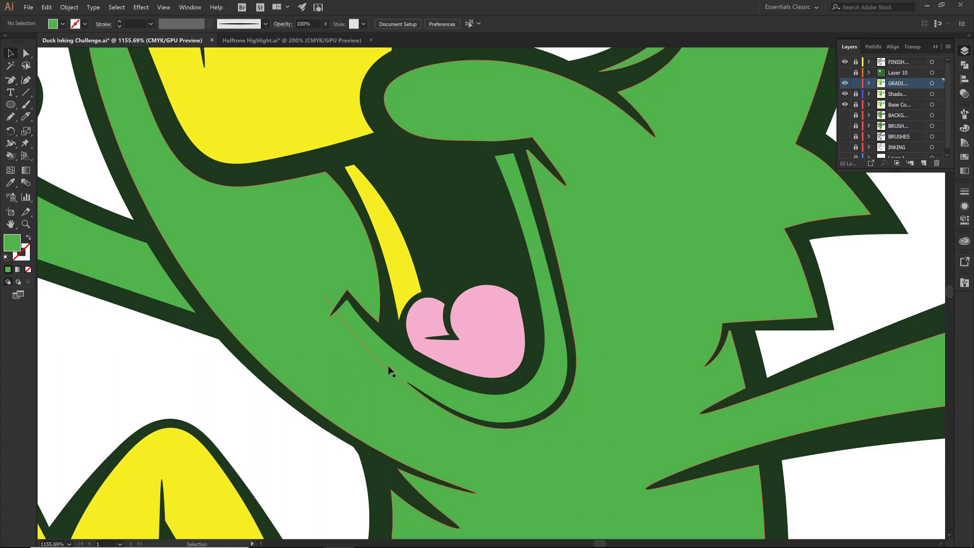
# Step: Fill the separated lower beak with the yellow sampled from the inner beak strip beside the tongue
pyautogui.click(425, 382)
pyautogui.press('i')
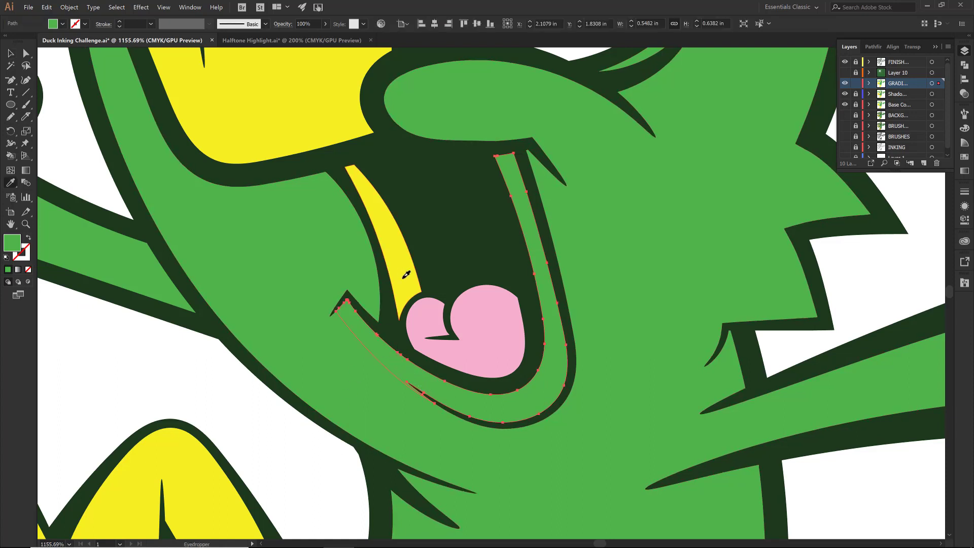
pyautogui.click(401, 278)
pyautogui.press('v')
pyautogui.hotkey('ctrl', 'shift', 'a')
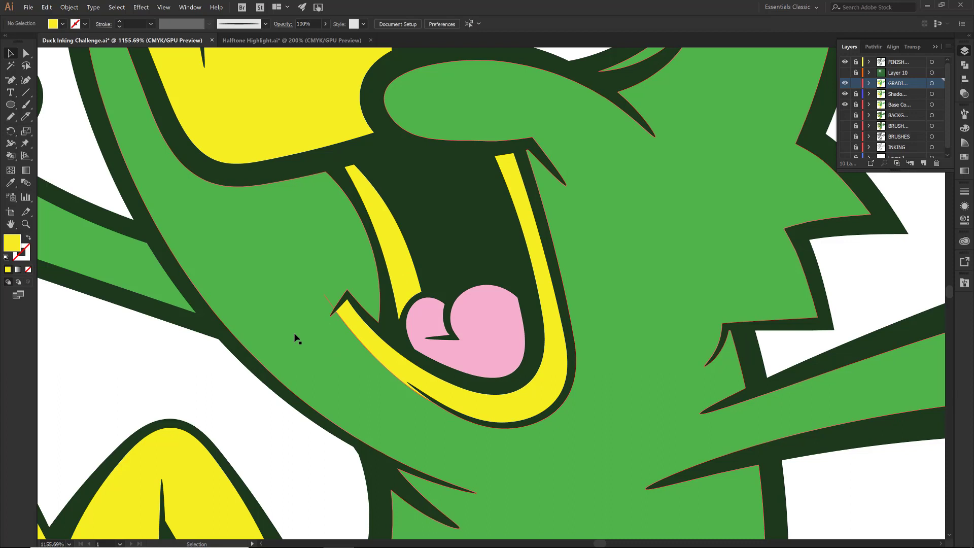
pyautogui.hotkey('ctrl', '0')
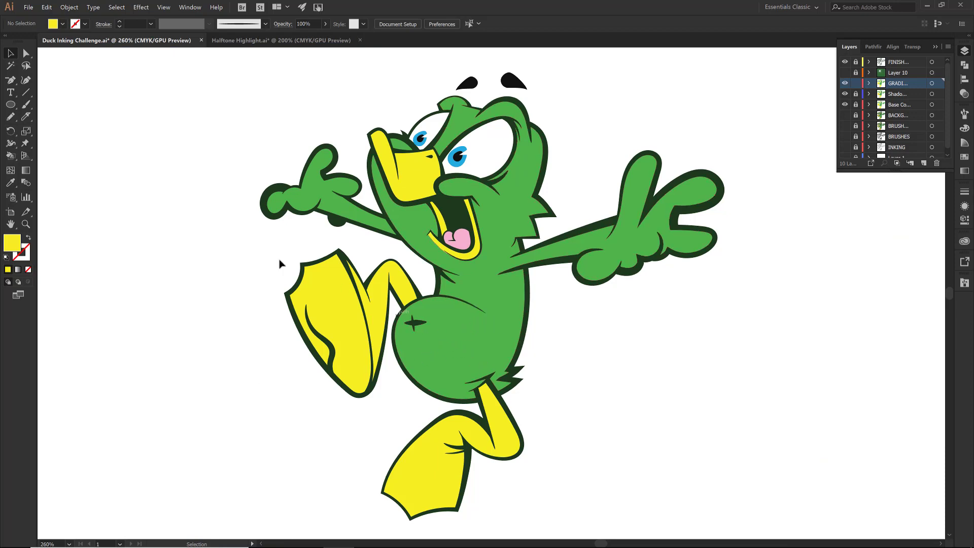
# Step: Select all the duck's green shapes by color with the Magic Wand, copy them, and lock and hide the GRADIENT layer
pyautogui.click(11, 66)
pyautogui.click(405, 325)
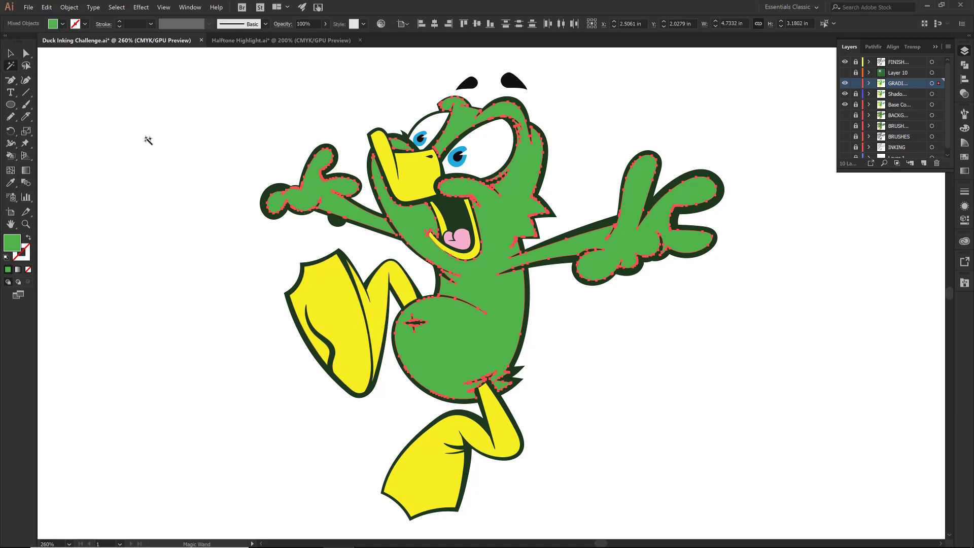
pyautogui.press('ctrl')
pyautogui.click(855, 83)
pyautogui.click(844, 84)
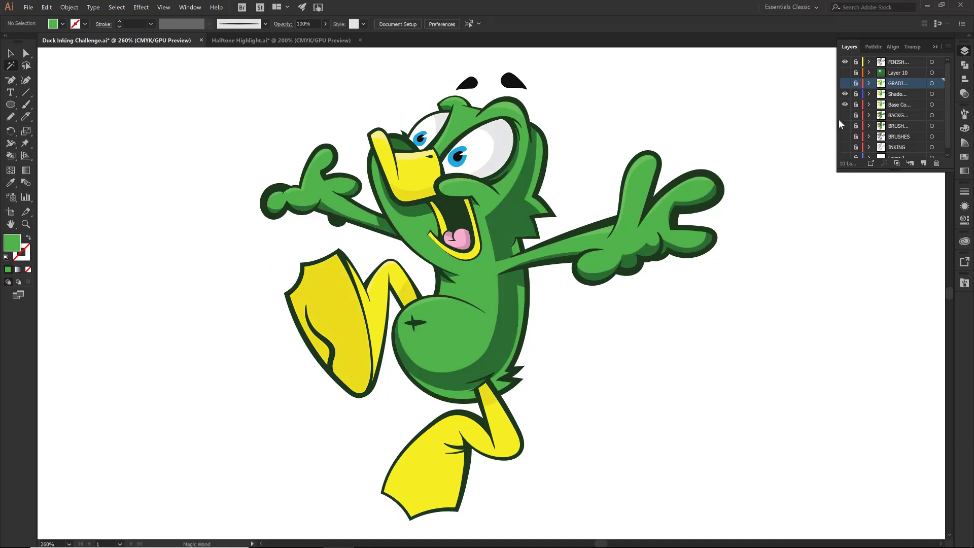
# Step: Show and unlock the halftone layer, and paste the copied green shapes in place on it
pyautogui.click(845, 73)
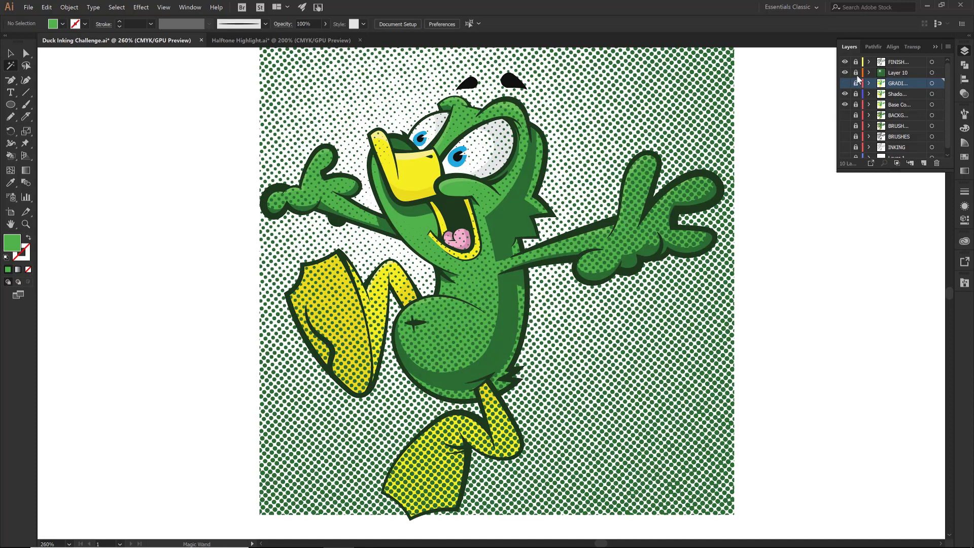
pyautogui.click(889, 74)
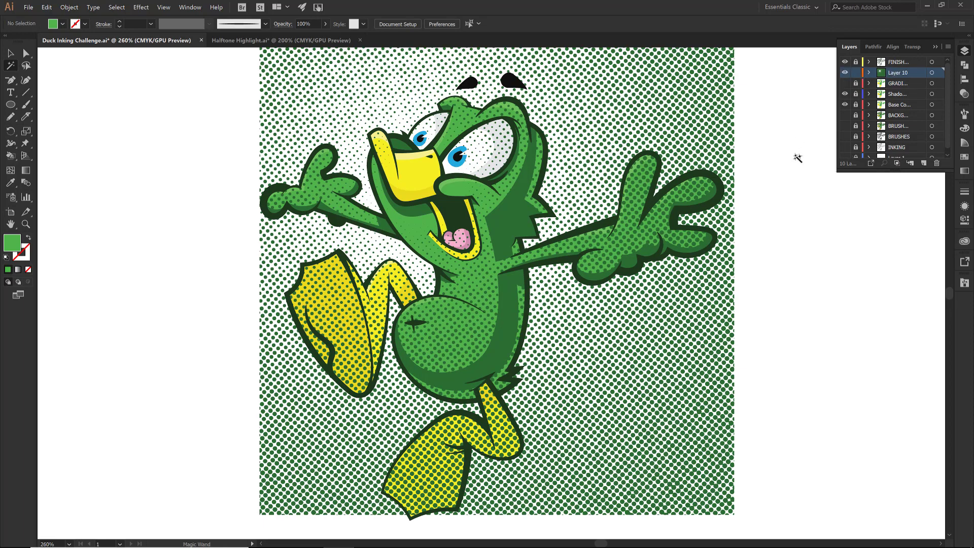
pyautogui.press('ctrl')
pyautogui.hotkey('ctrl', 'a')
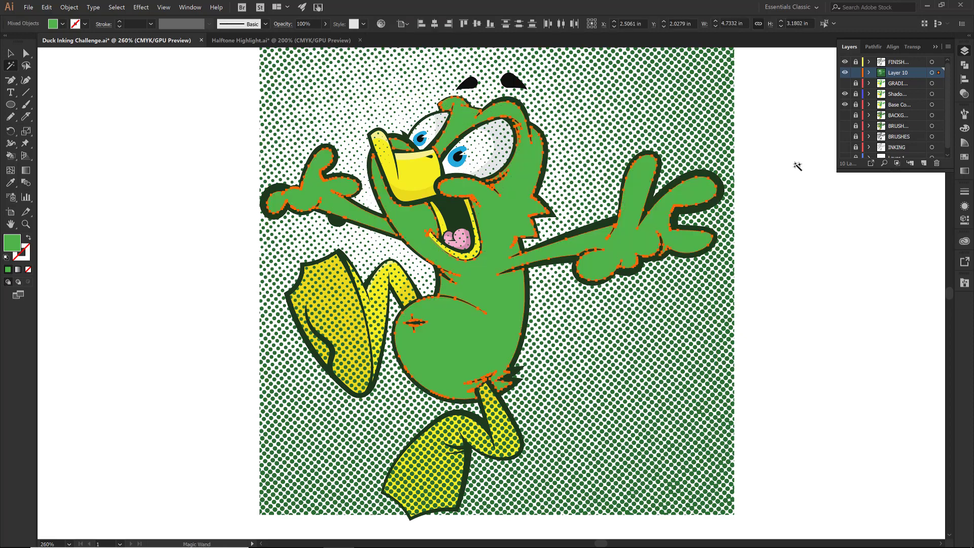
# Step: Hide the shadow, base color and FINISH layers, leaving only Layer 10 with the green shapes and halftone visible
pyautogui.click(845, 94)
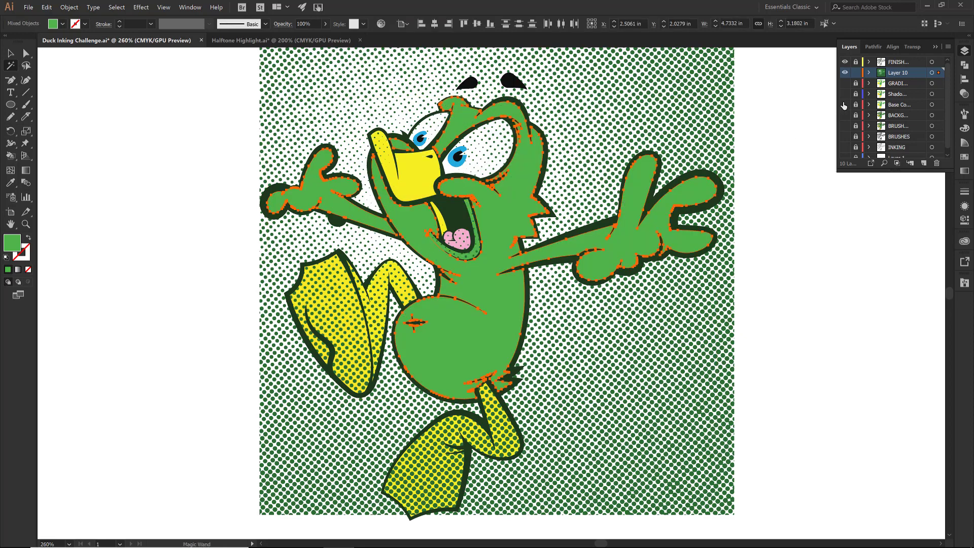
pyautogui.click(844, 105)
pyautogui.click(845, 62)
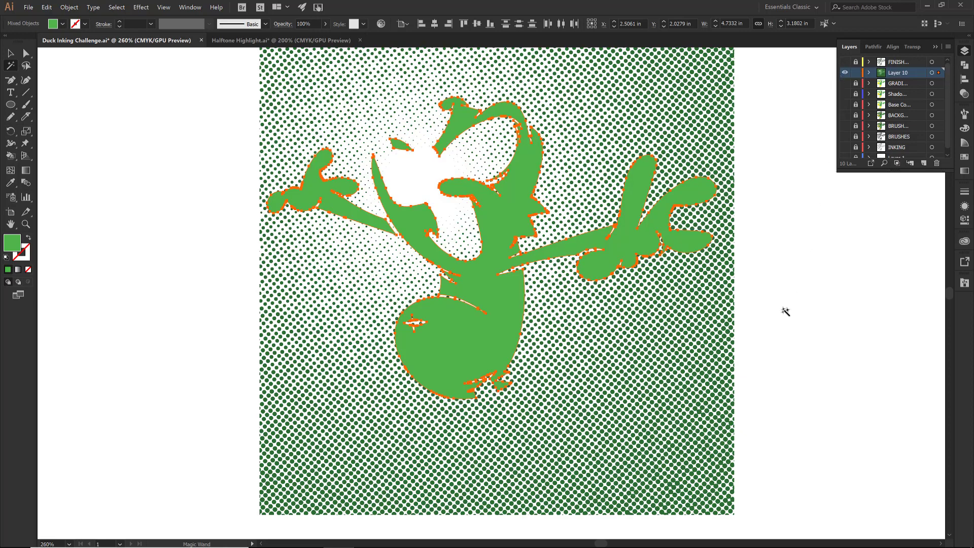
pyautogui.moveTo(754, 188); pyautogui.dragTo(735, 211)
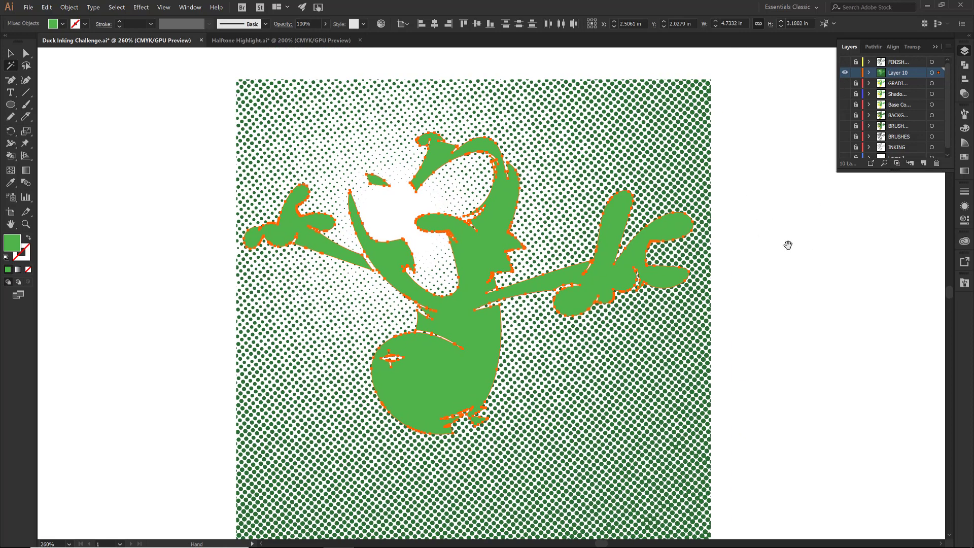
# Step: Select all the green body shapes by color with the Magic Wand and make them one compound path
pyautogui.press('v')
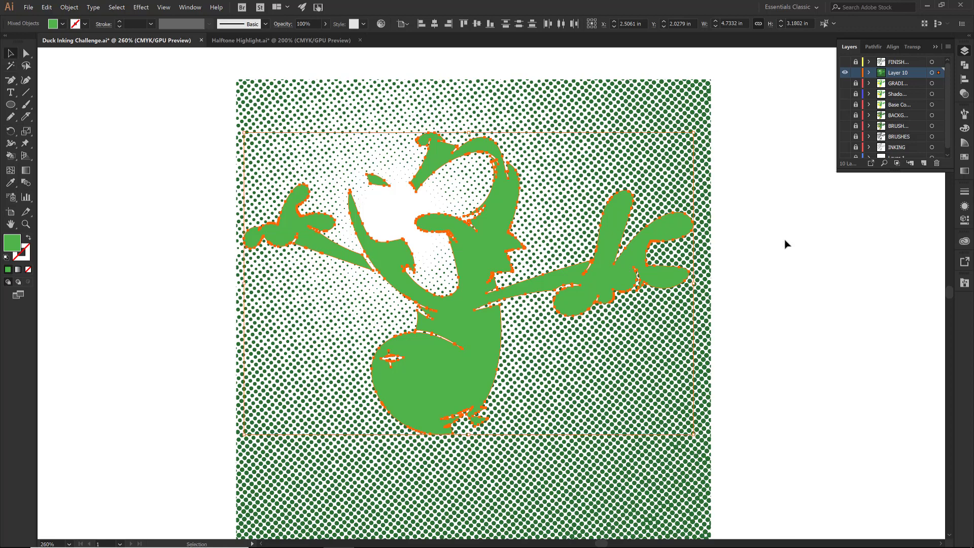
pyautogui.click(780, 247)
pyautogui.click(485, 258)
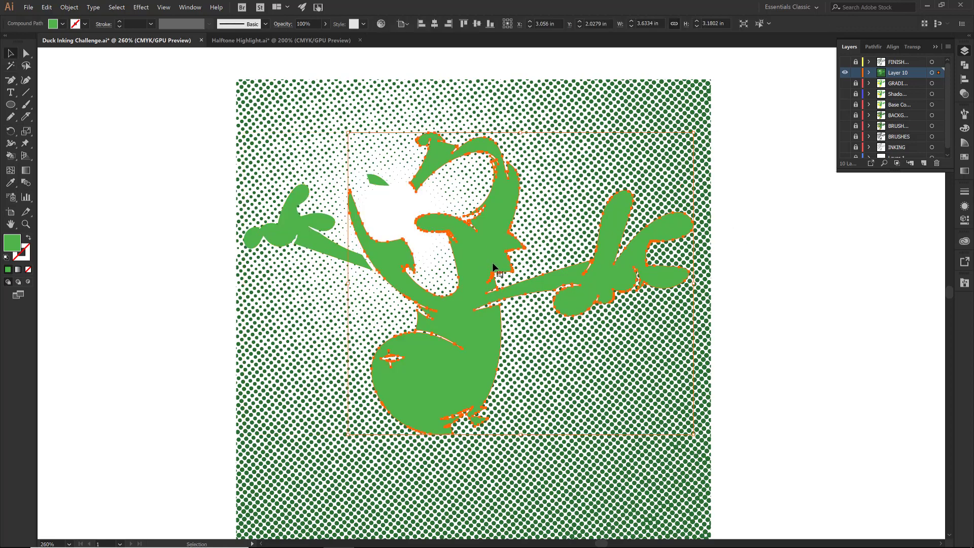
pyautogui.press('y')
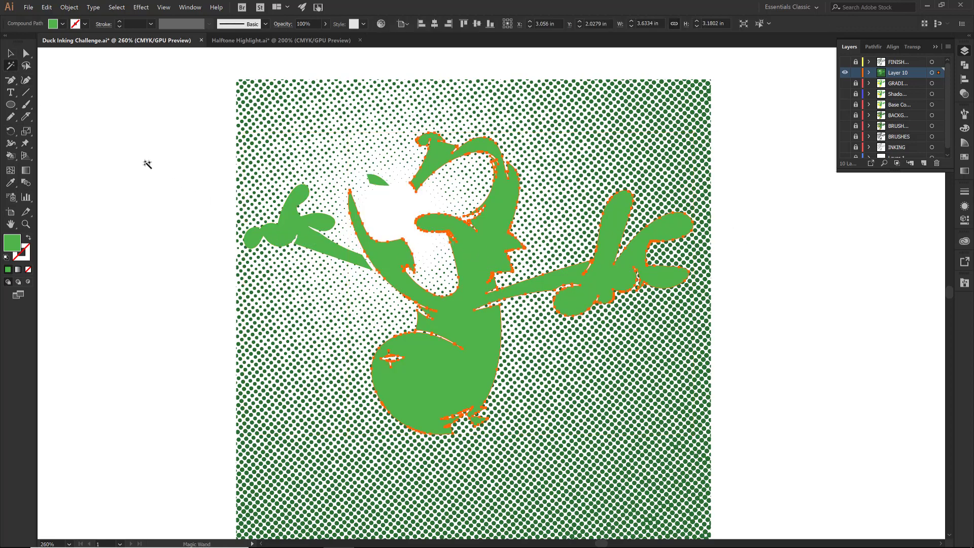
pyautogui.click(292, 226)
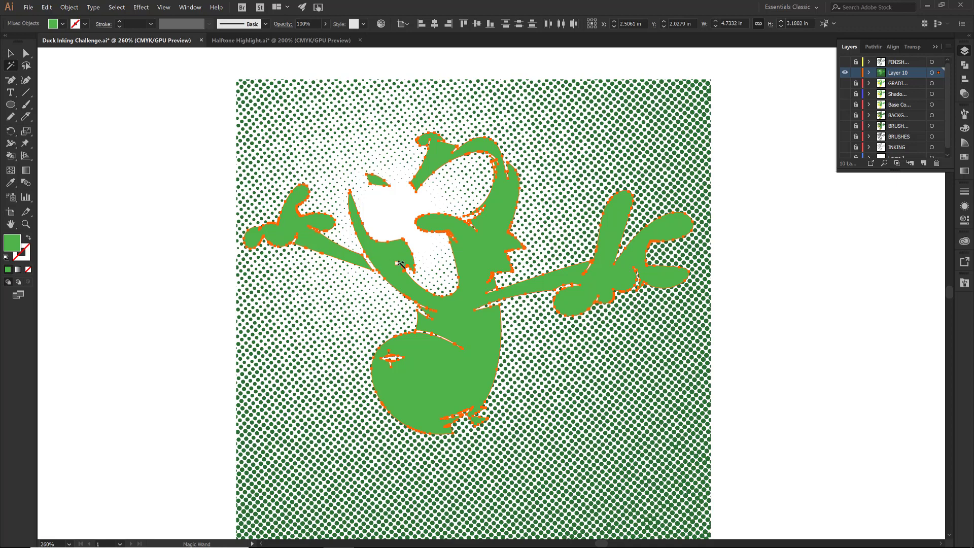
pyautogui.click(69, 9)
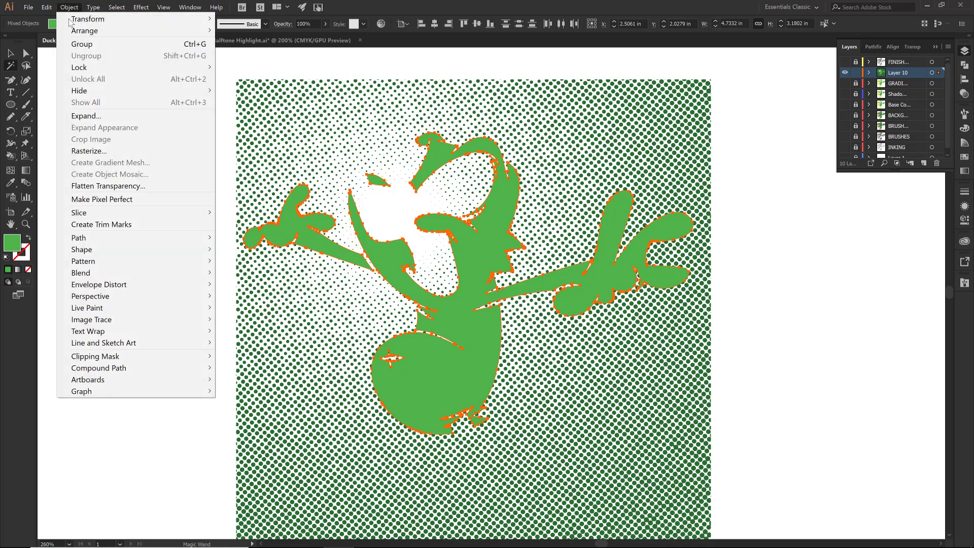
pyautogui.moveTo(135, 372)
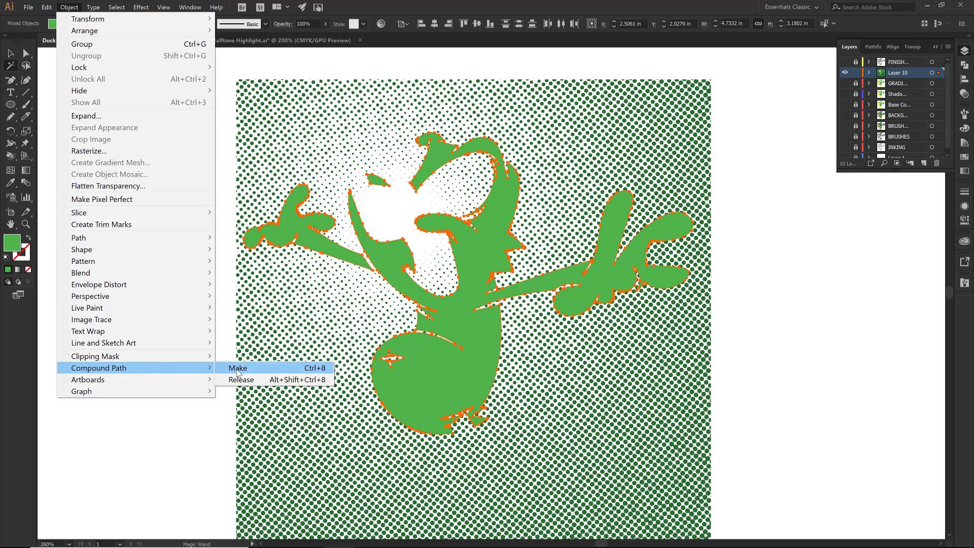
pyautogui.click(238, 372)
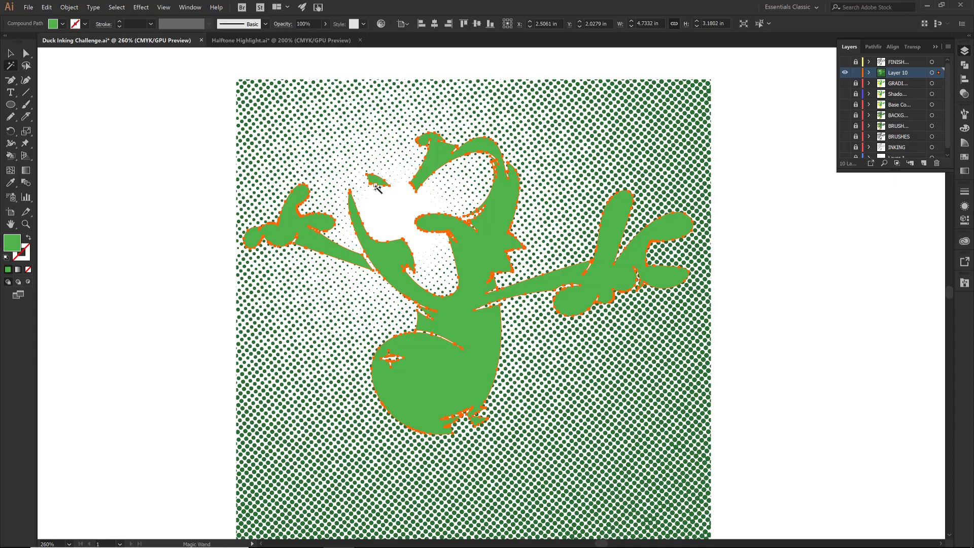
# Step: Select all the dark green halftone dots with the Magic Wand, make them a compound path, and clear the selection
pyautogui.click(299, 106)
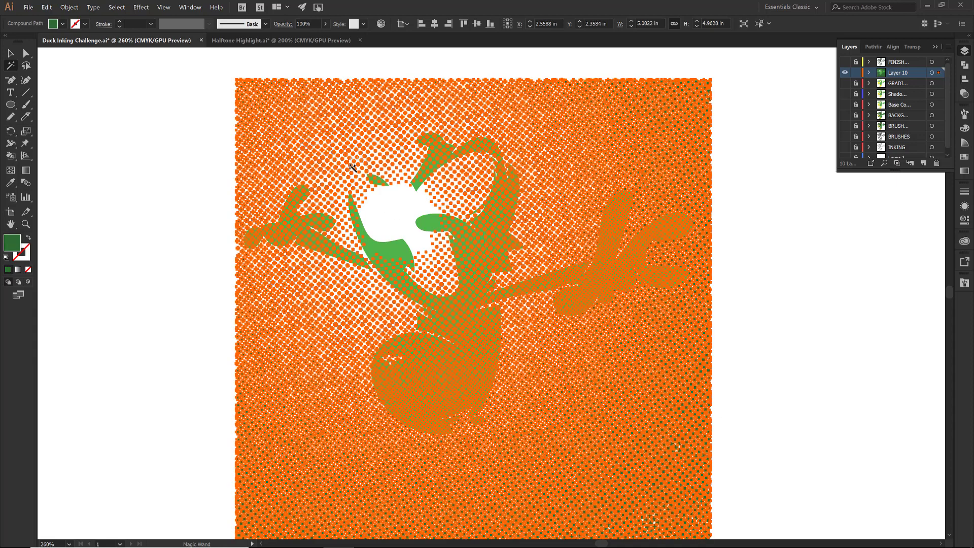
pyautogui.click(69, 7)
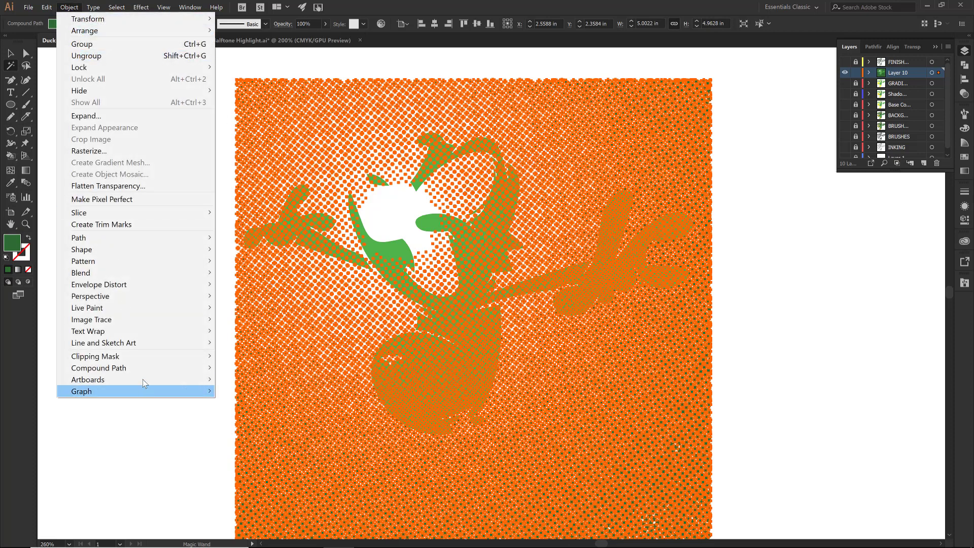
pyautogui.moveTo(144, 371)
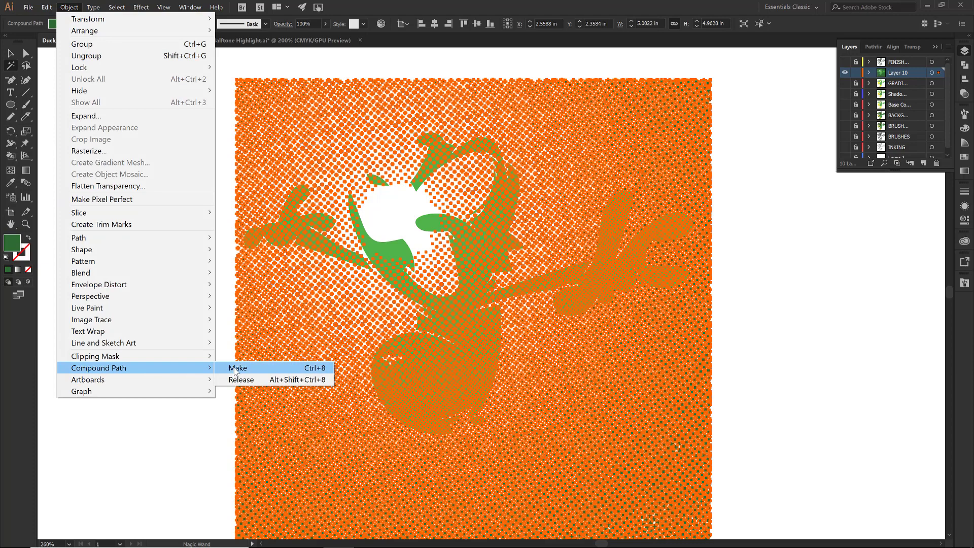
pyautogui.click(235, 371)
pyautogui.press('v')
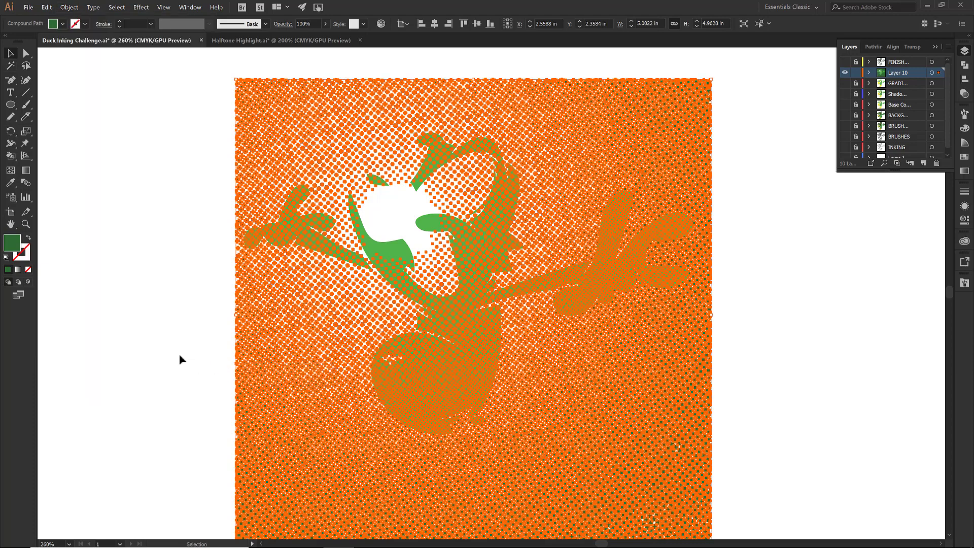
pyautogui.click(179, 356)
pyautogui.click(267, 294)
pyautogui.click(193, 311)
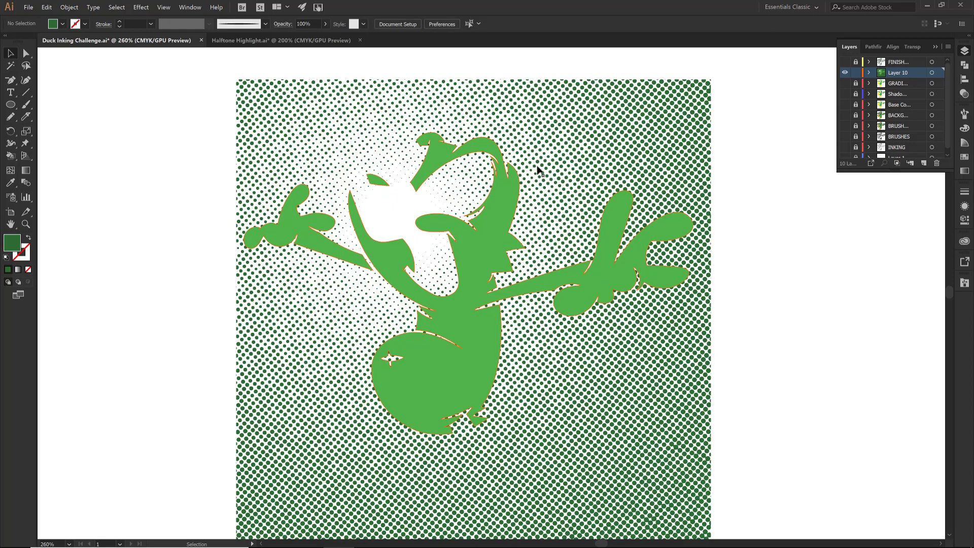
# Step: Select both the green body compound path and the halftone compound path and combine them with the Pathfinder Intersect operation
pyautogui.click(394, 261)
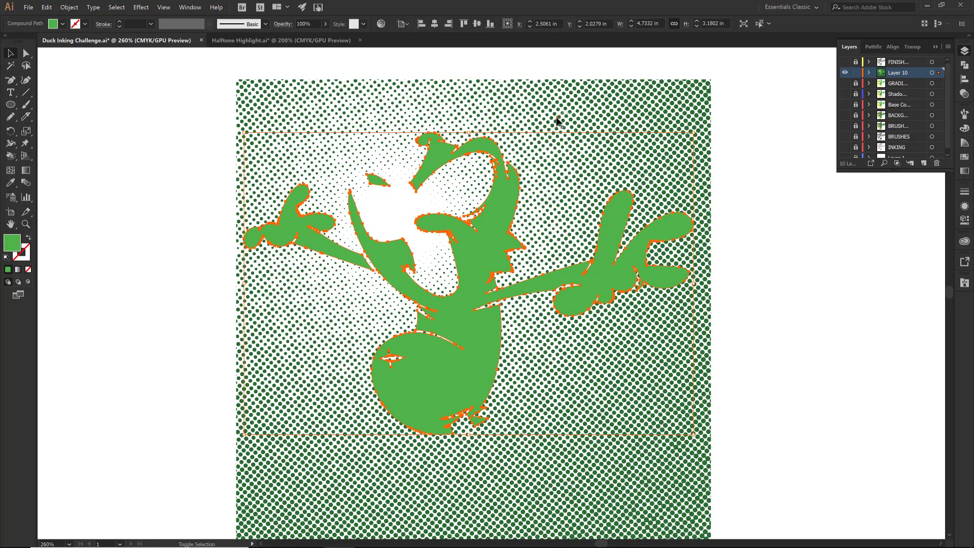
pyautogui.click(555, 124)
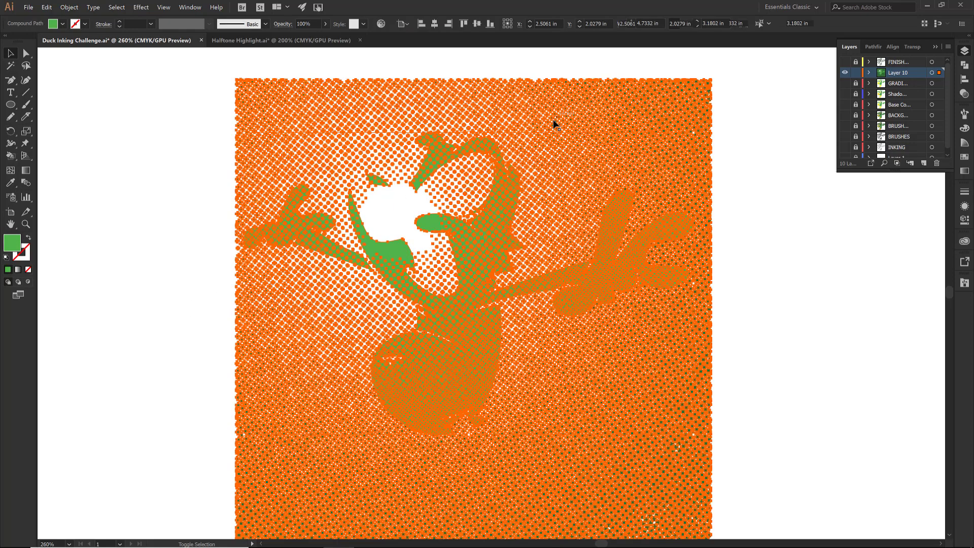
pyautogui.click(965, 65)
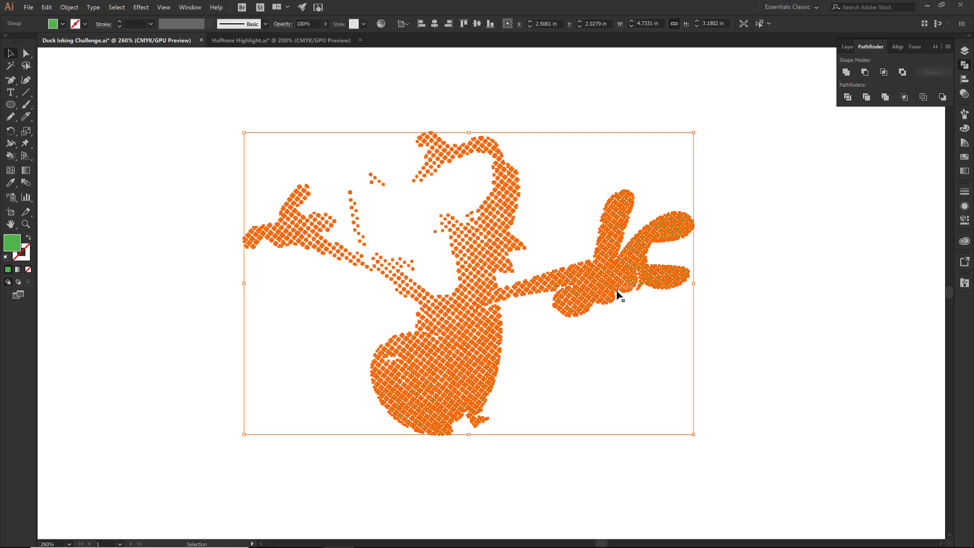
pyautogui.click(511, 119)
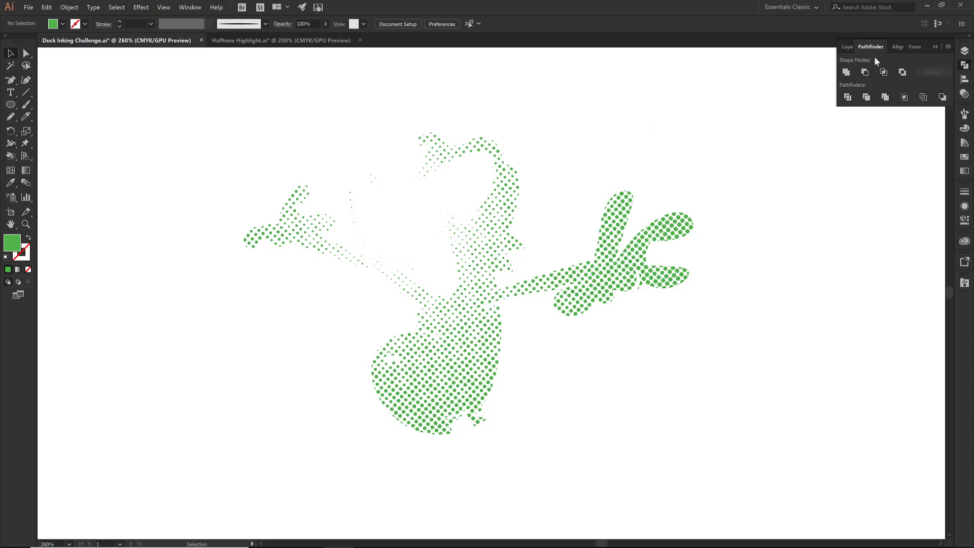
# Step: Show the FINISH, shadow and base color layers again, keeping the GRADIENT layer hidden
pyautogui.click(964, 52)
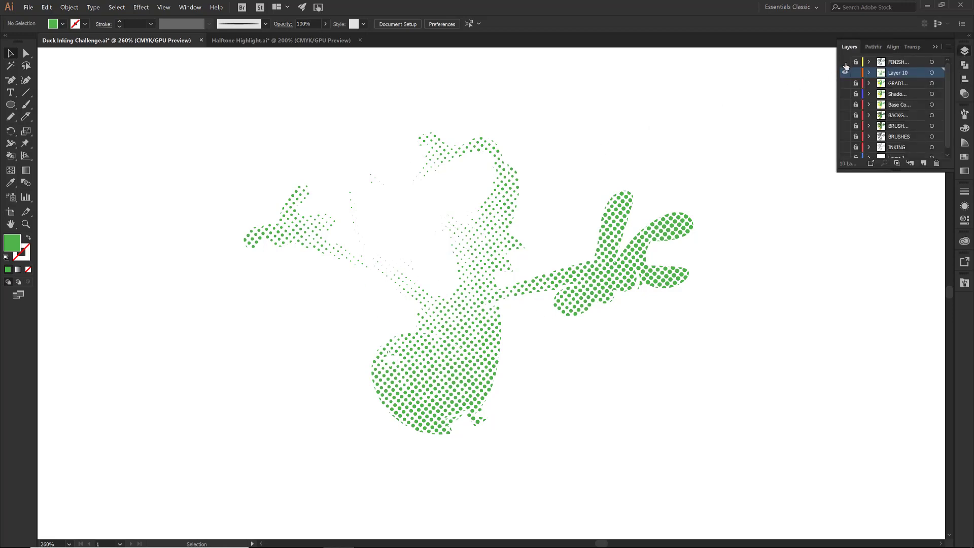
pyautogui.click(845, 62)
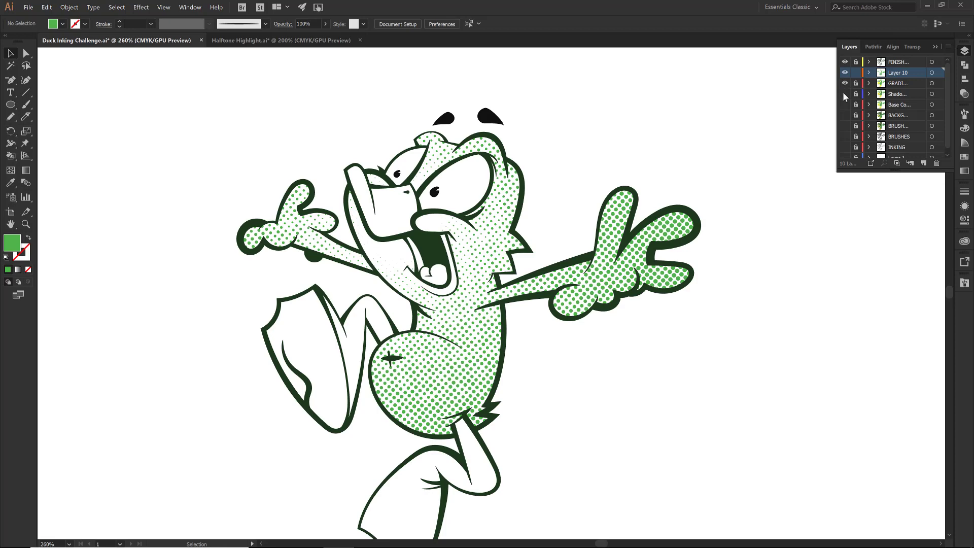
pyautogui.click(845, 83)
pyautogui.click(845, 94)
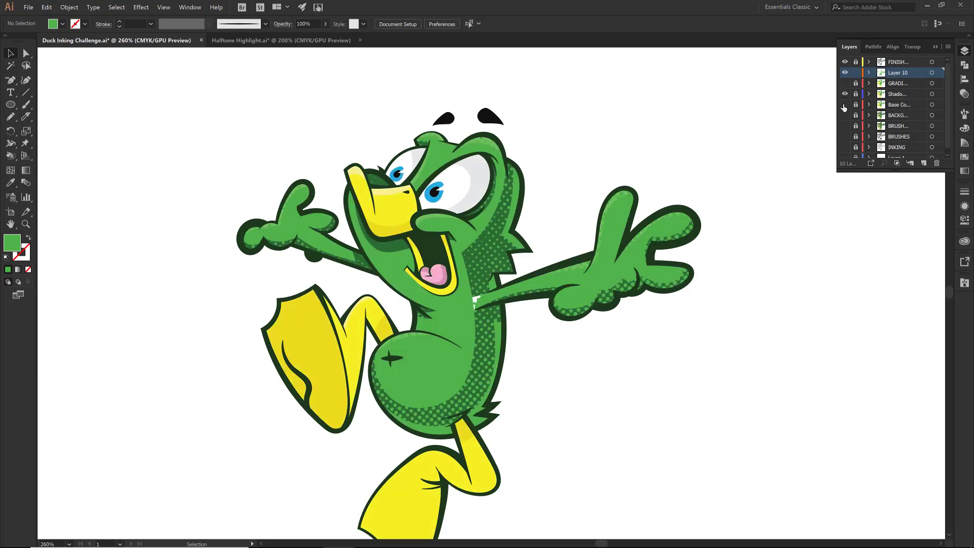
pyautogui.click(845, 105)
# Step: Fill the duck's clipped halftone group with the dark green swatch and deselect it
pyautogui.click(487, 252)
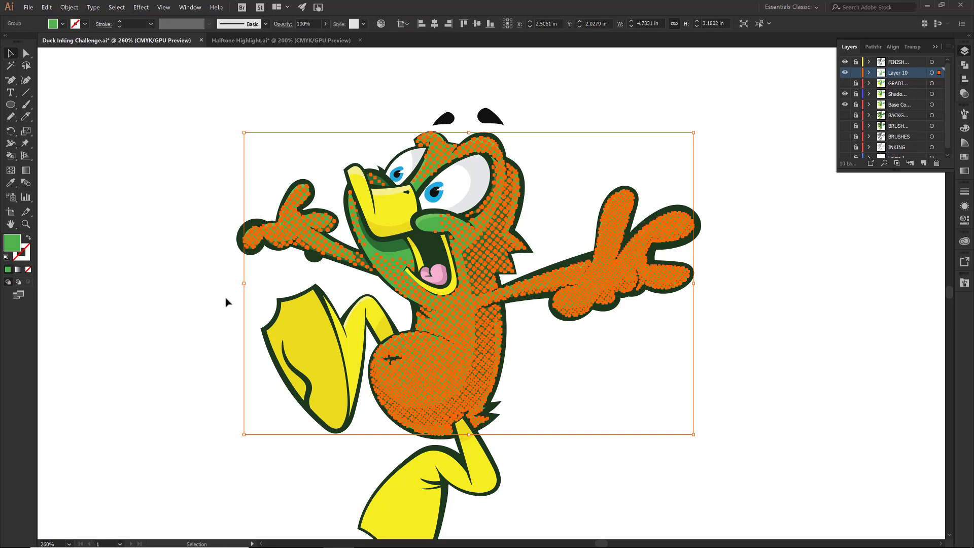
pyautogui.click(53, 24)
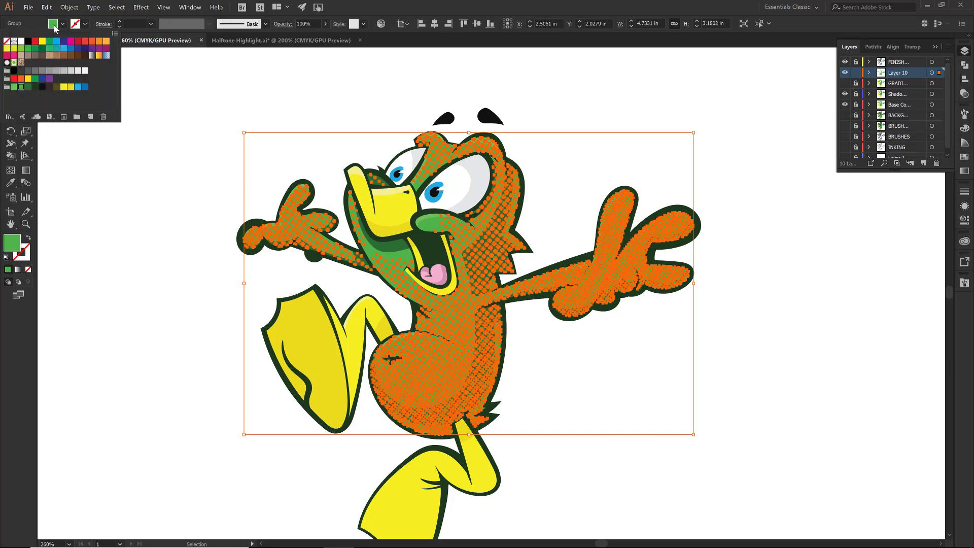
pyautogui.click(27, 87)
pyautogui.click(174, 100)
pyautogui.click(175, 100)
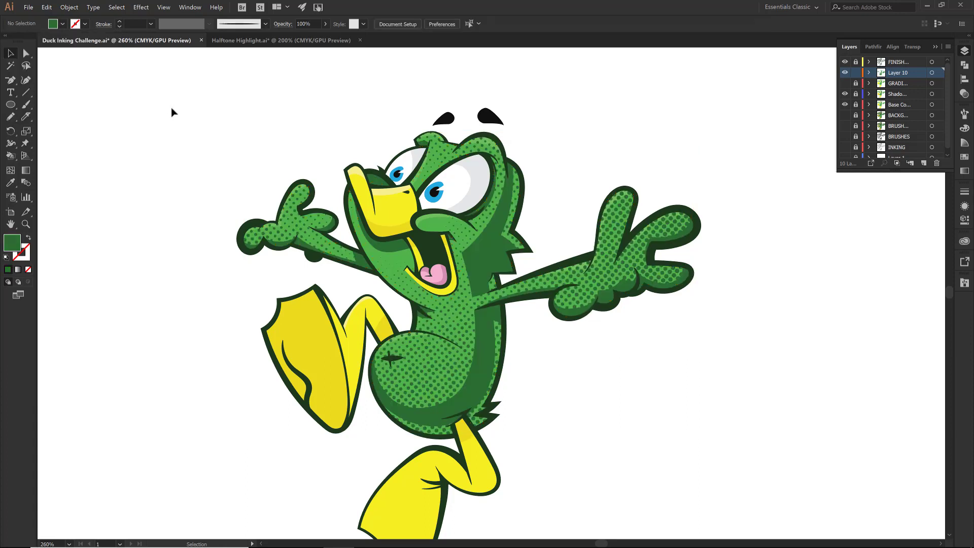
pyautogui.scroll(-1, 241, 148)
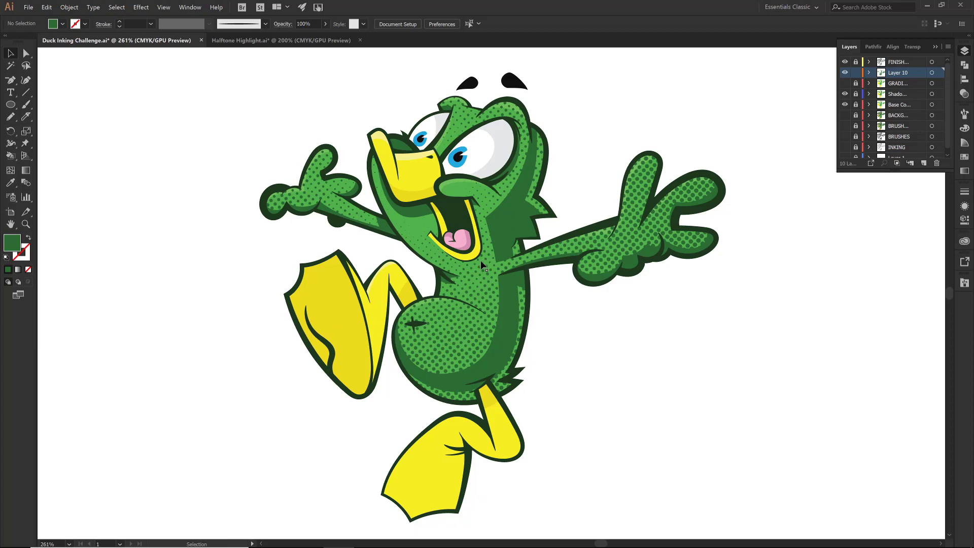
# Step: In the Halftone Highlight document, hide Layer 1, show Layer 3, copy its halftone pattern, and return to the duck document
pyautogui.click(244, 45)
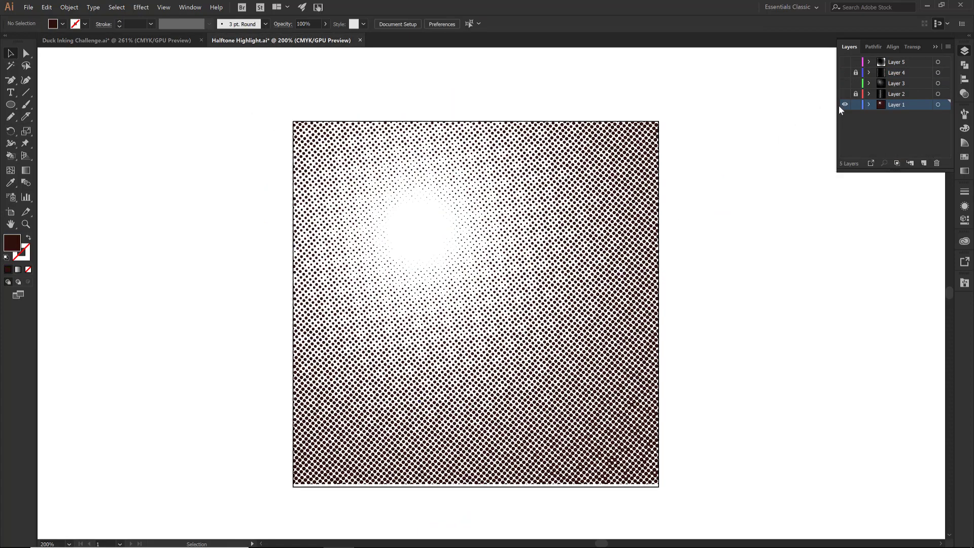
pyautogui.click(844, 105)
pyautogui.click(845, 83)
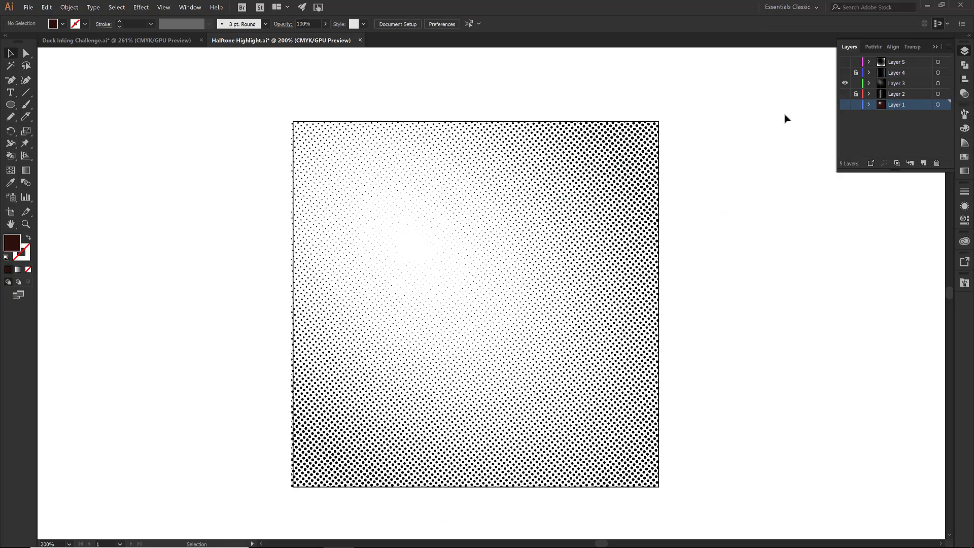
pyautogui.click(595, 217)
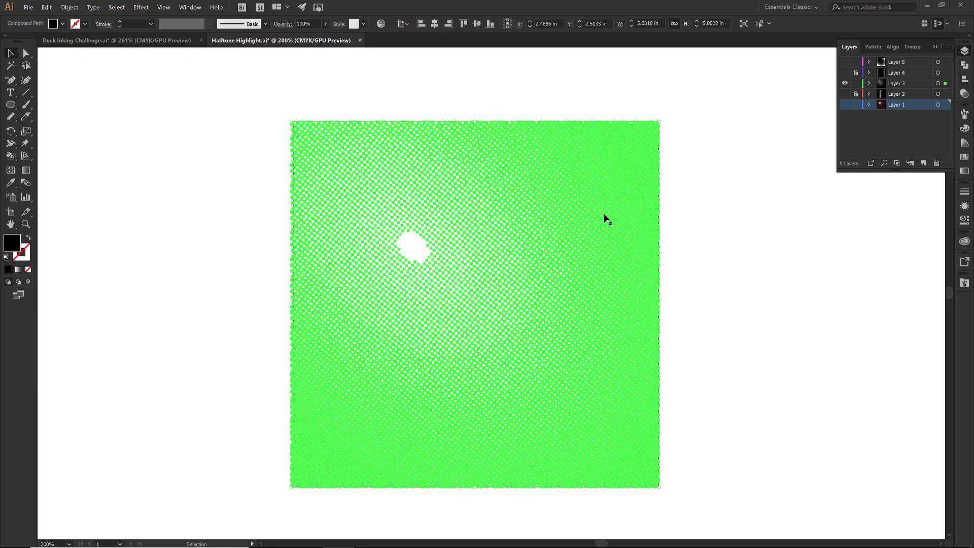
pyautogui.click(133, 42)
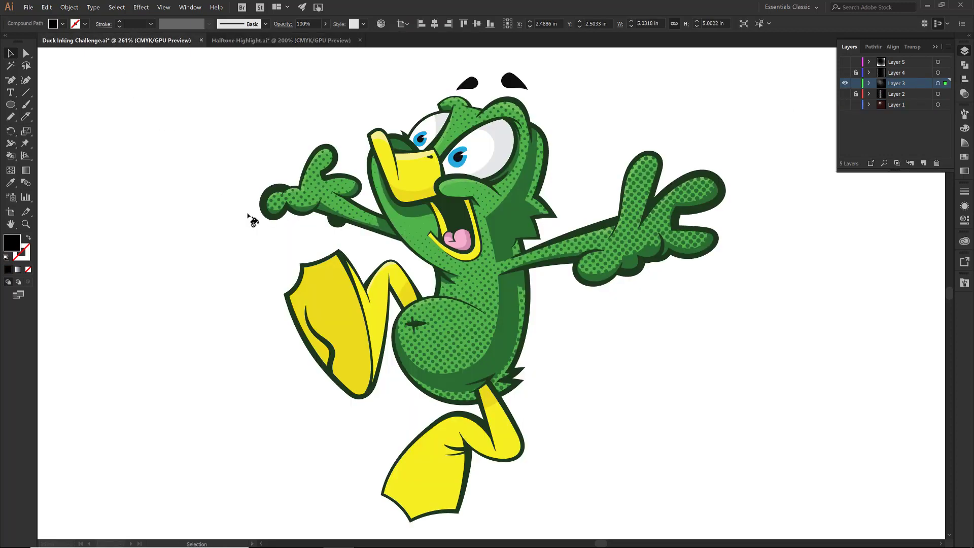
# Step: Lock Layer 10 and paste the copied black halftone pattern on a new layer above it
pyautogui.click(923, 163)
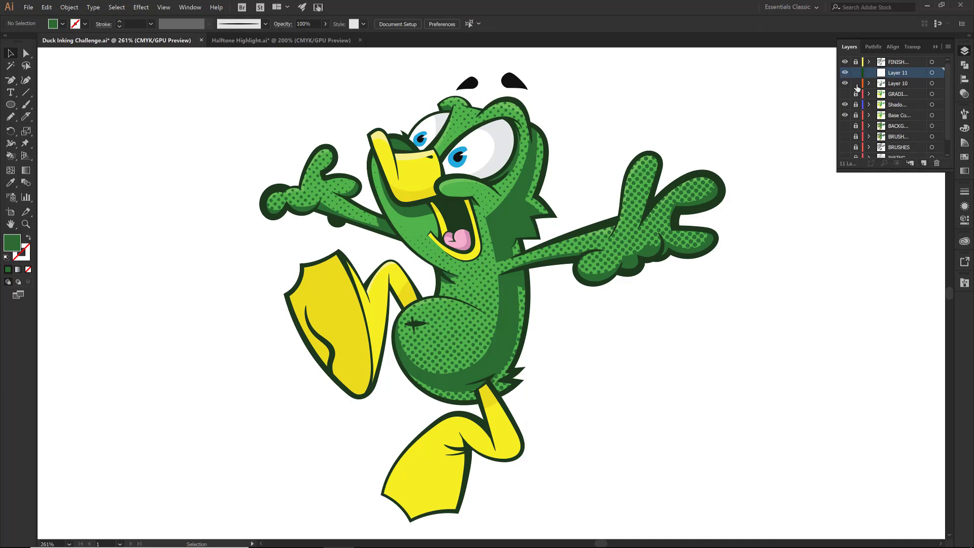
pyautogui.hotkey('ctrl', 'v')
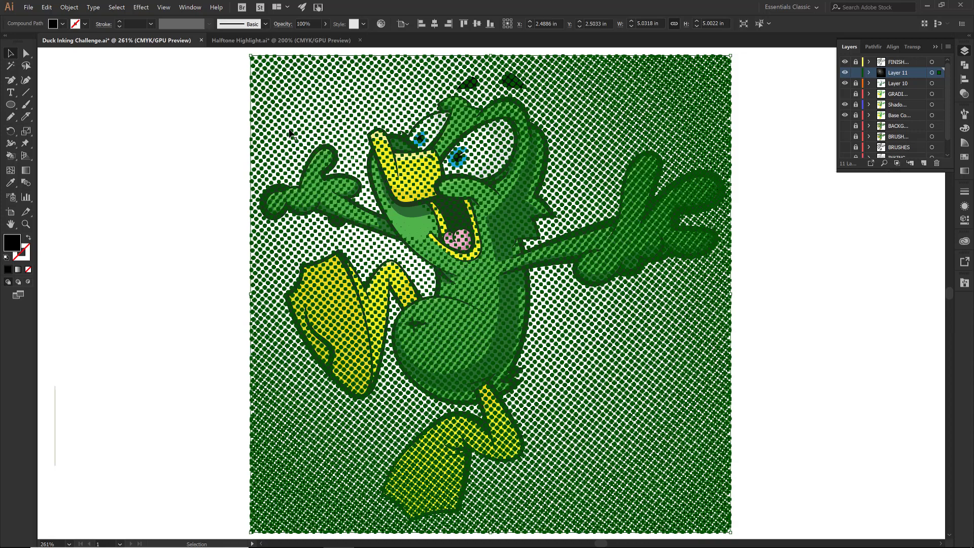
# Step: Rotate the pasted black halftone pattern clockwise over the duck and hide its layer
pyautogui.press('Delete')
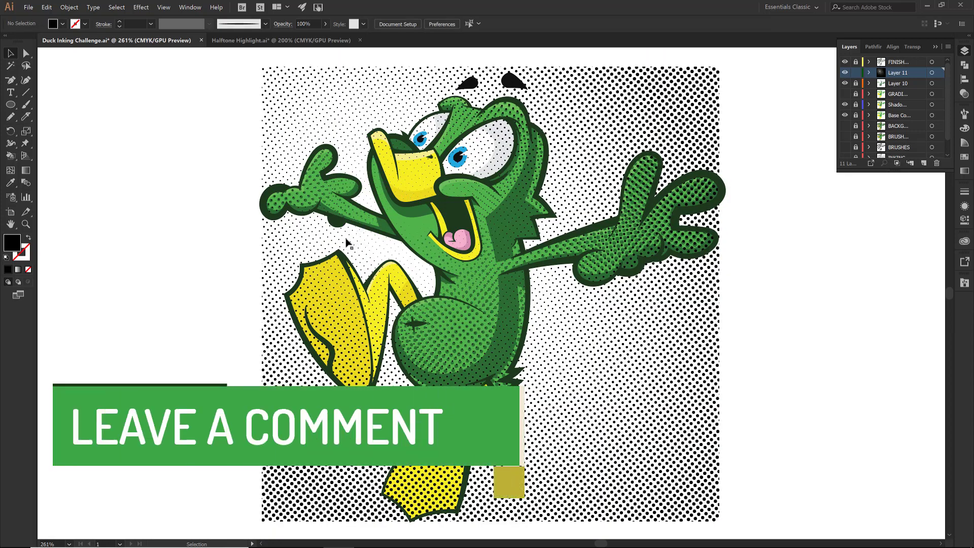
pyautogui.hotkey('ctrl', 'z')
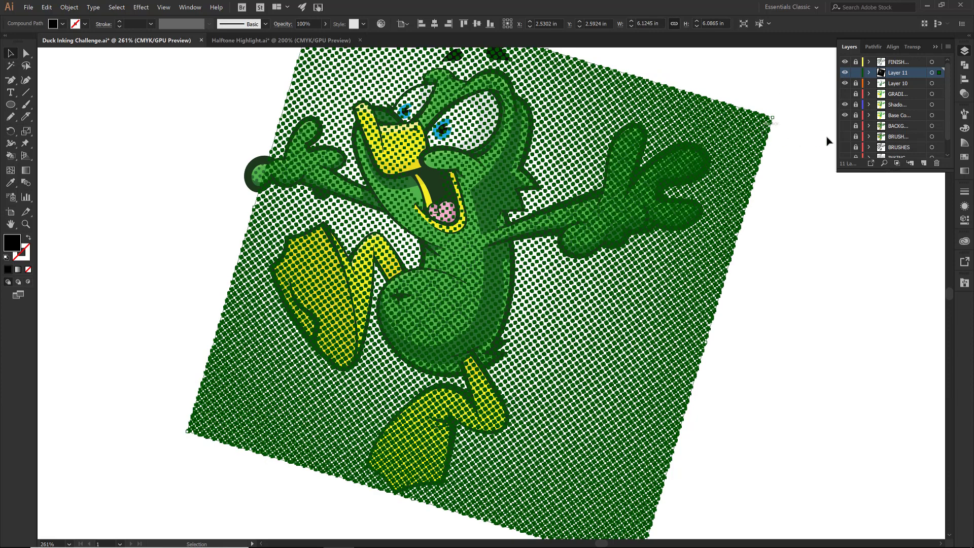
pyautogui.click(845, 73)
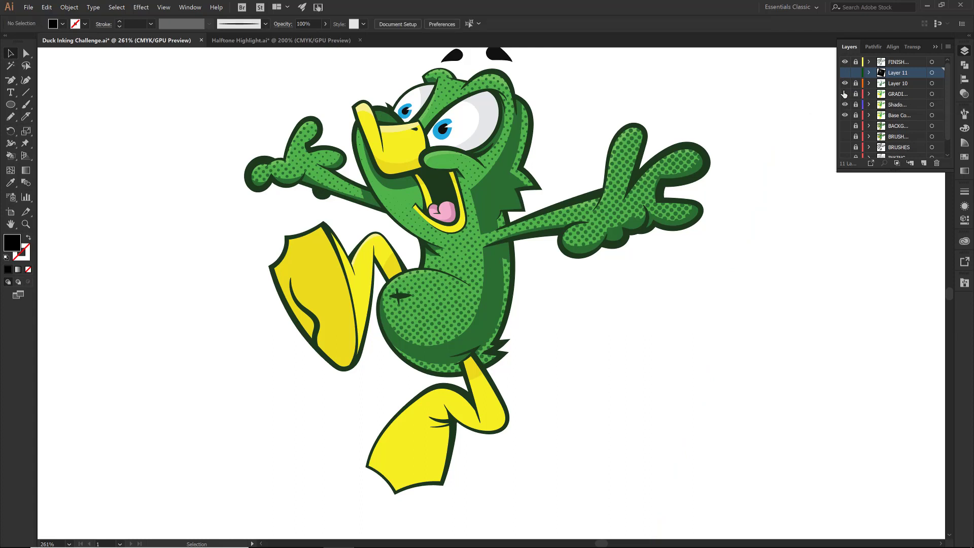
# Step: Show and unlock the GRADI… base colour layer, hide Layer 10, and make the GRADI… layer active
pyautogui.click(845, 94)
pyautogui.click(846, 84)
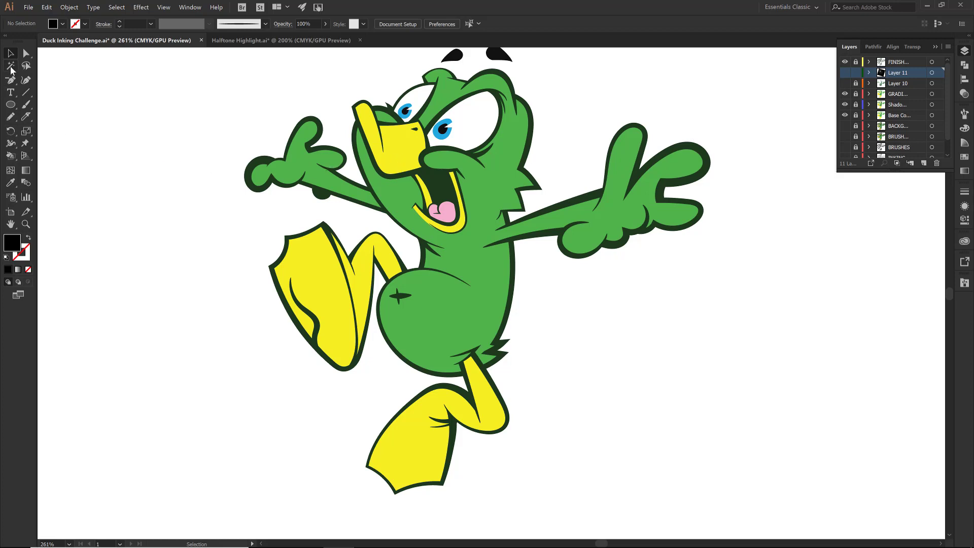
pyautogui.click(11, 66)
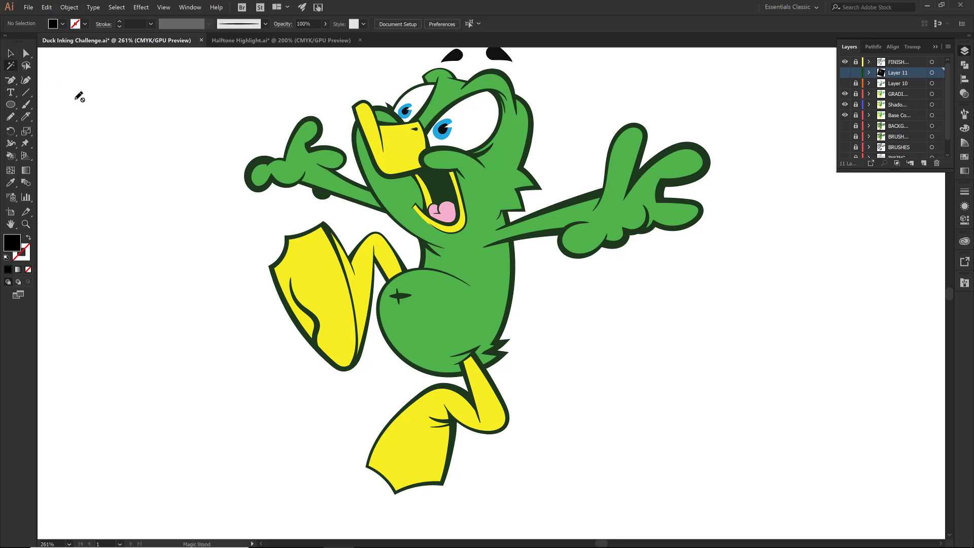
pyautogui.click(856, 94)
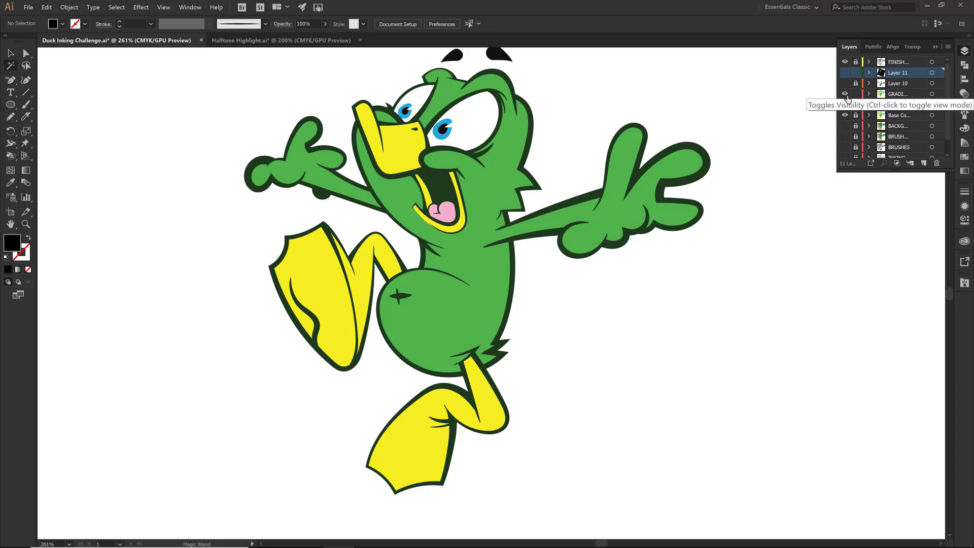
pyautogui.click(896, 96)
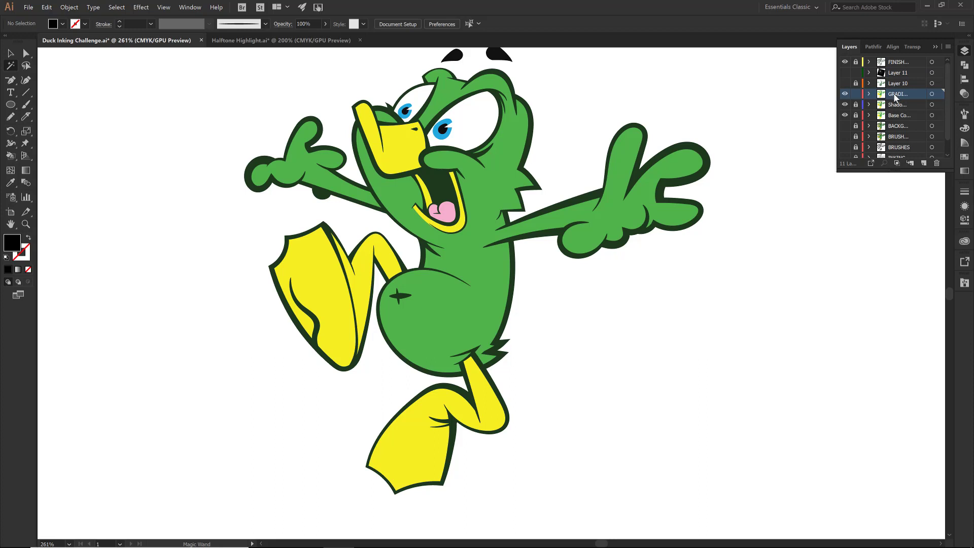
# Step: Select all the duck's yellow shapes with the Magic Wand, copy them, deselect, and hide the GRADI… layer
pyautogui.click(357, 288)
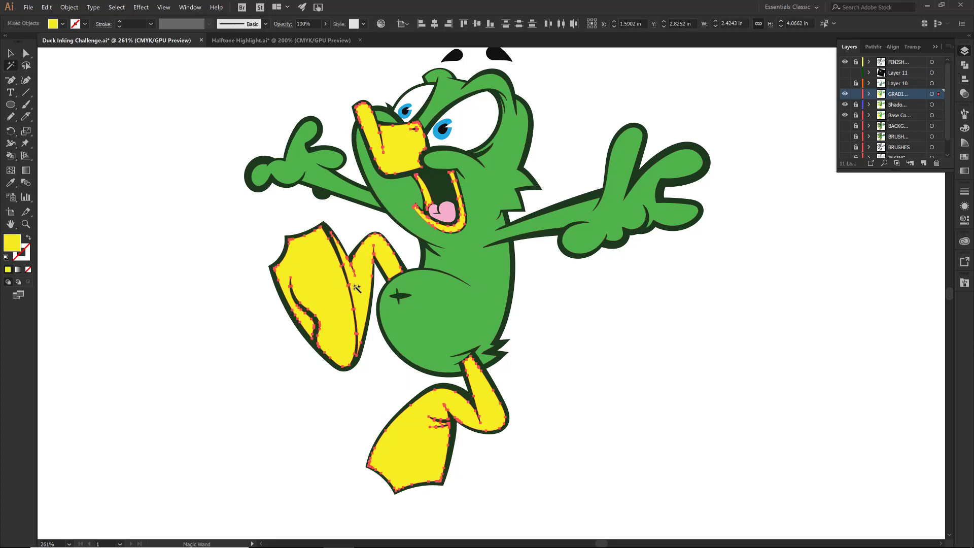
pyautogui.press('v')
pyautogui.keyDown('ctrl'); pyautogui.click(523, 348); pyautogui.keyUp('ctrl')
pyautogui.click(844, 93)
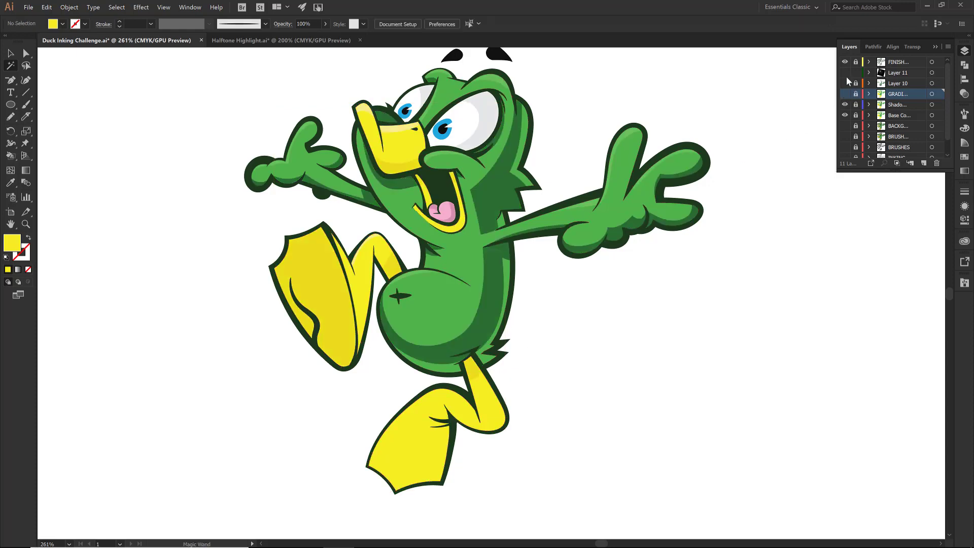
# Step: Show Layer 11, paste the copied yellow shapes in front of its halftone pattern, and hide the FINISH… outline layer
pyautogui.click(844, 73)
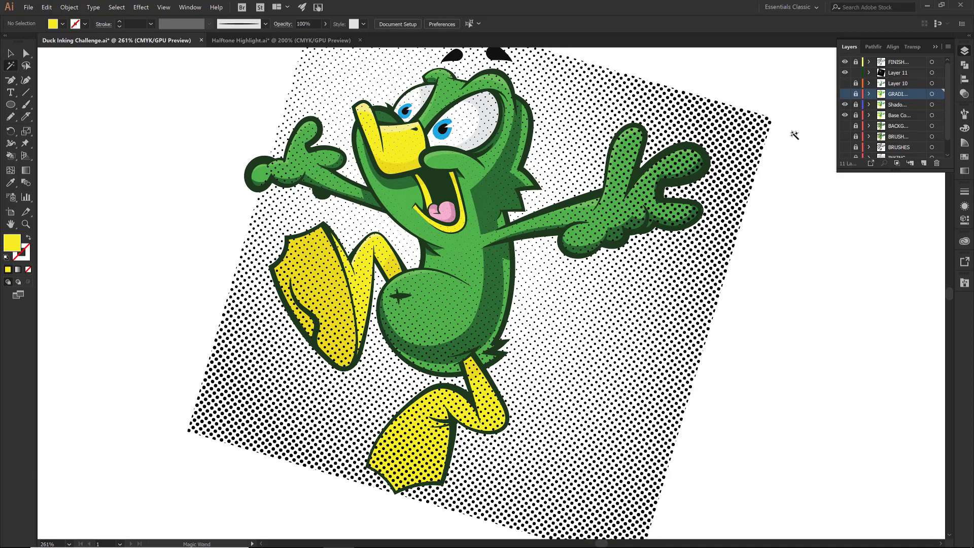
pyautogui.click(882, 75)
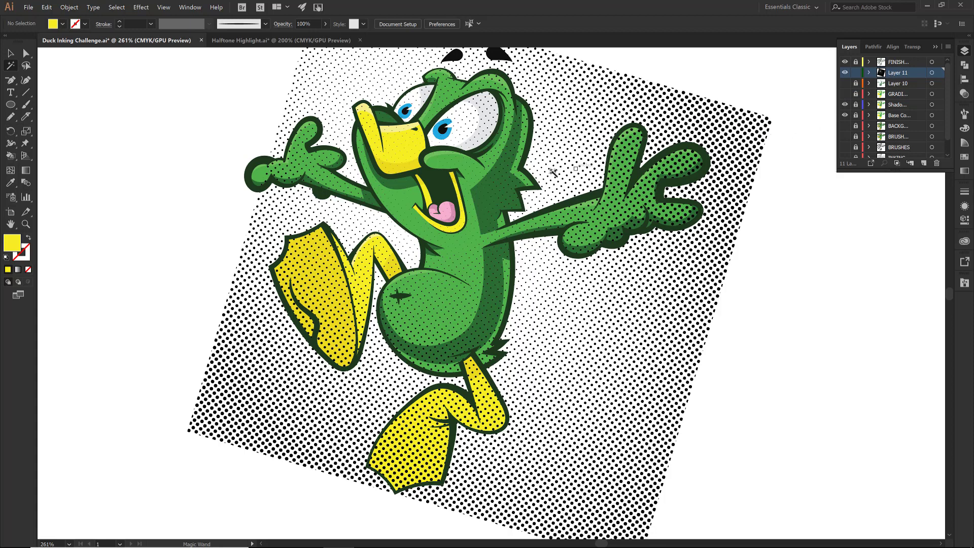
pyautogui.scroll(1, 554, 180)
pyautogui.click(553, 198)
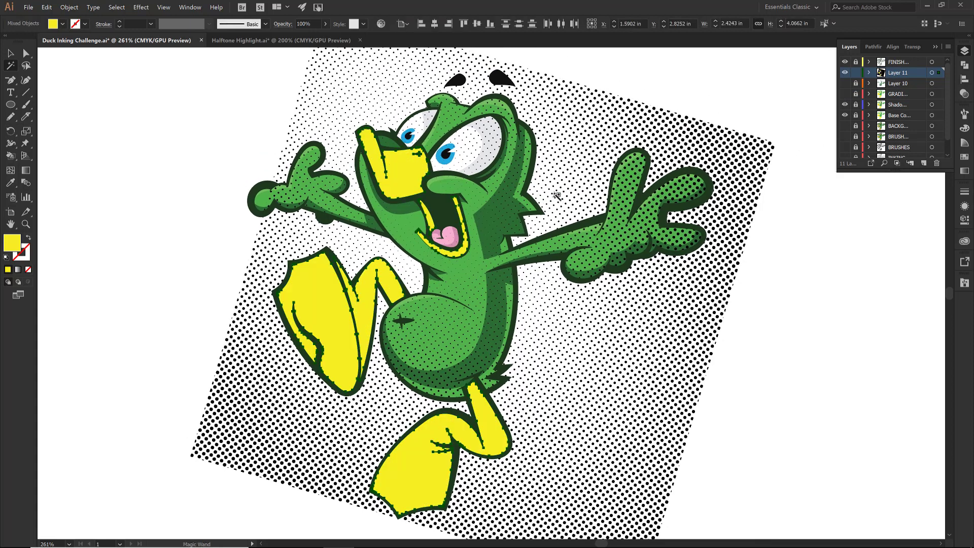
pyautogui.press('v')
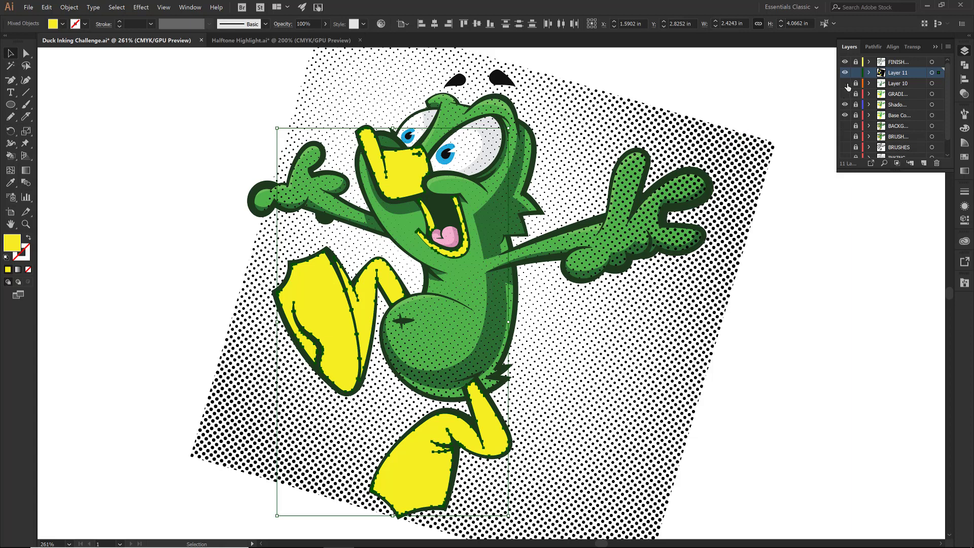
pyautogui.click(846, 63)
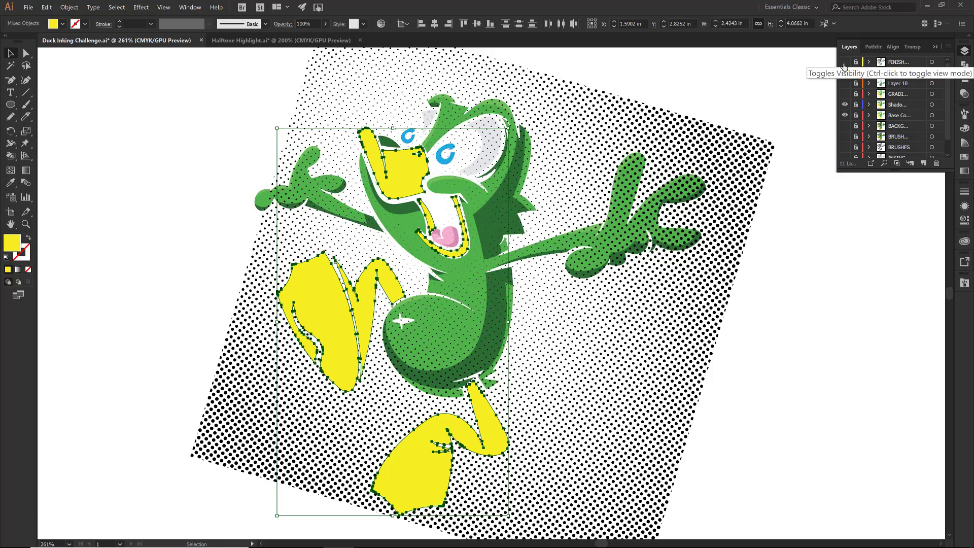
# Step: Reselect all the pasted yellow shapes with the Magic Wand and combine them into one compound path
pyautogui.click(722, 91)
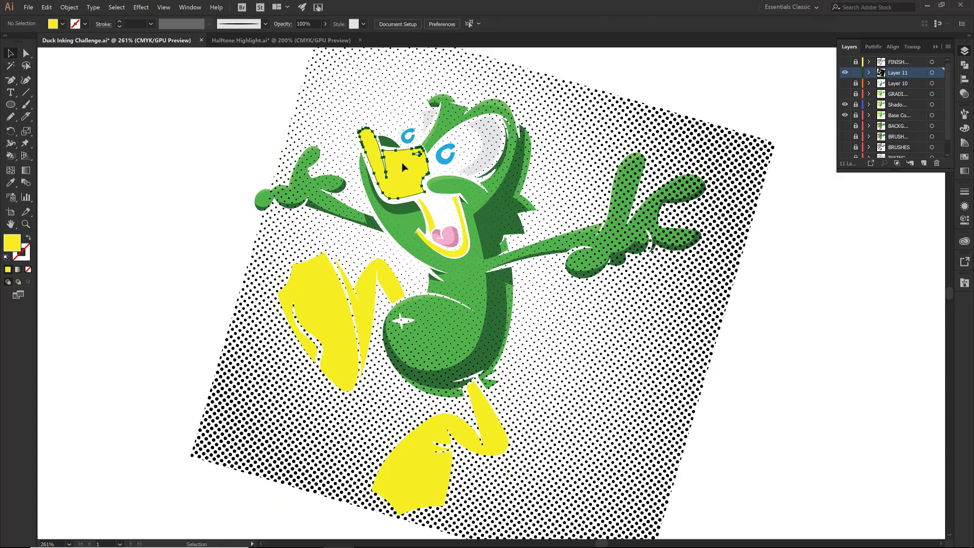
pyautogui.click(403, 163)
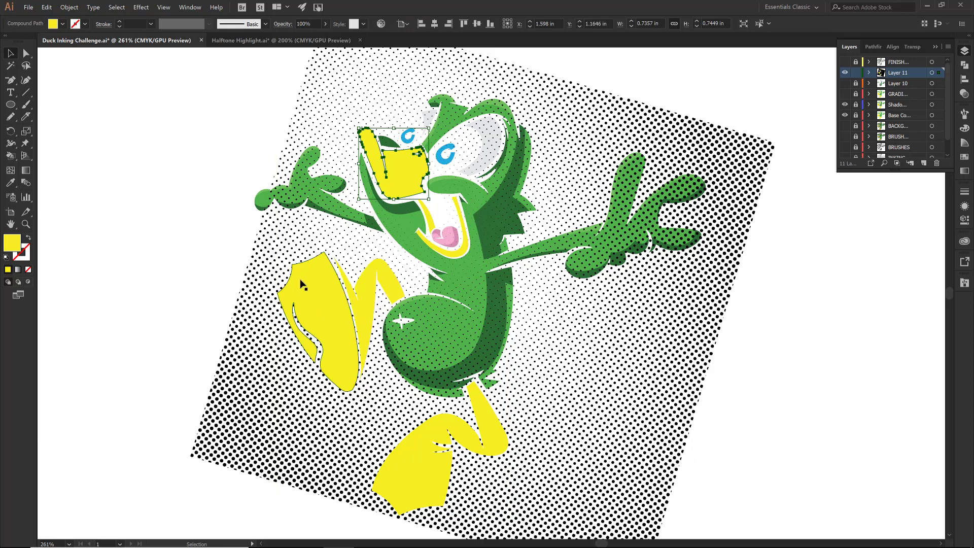
pyautogui.click(11, 65)
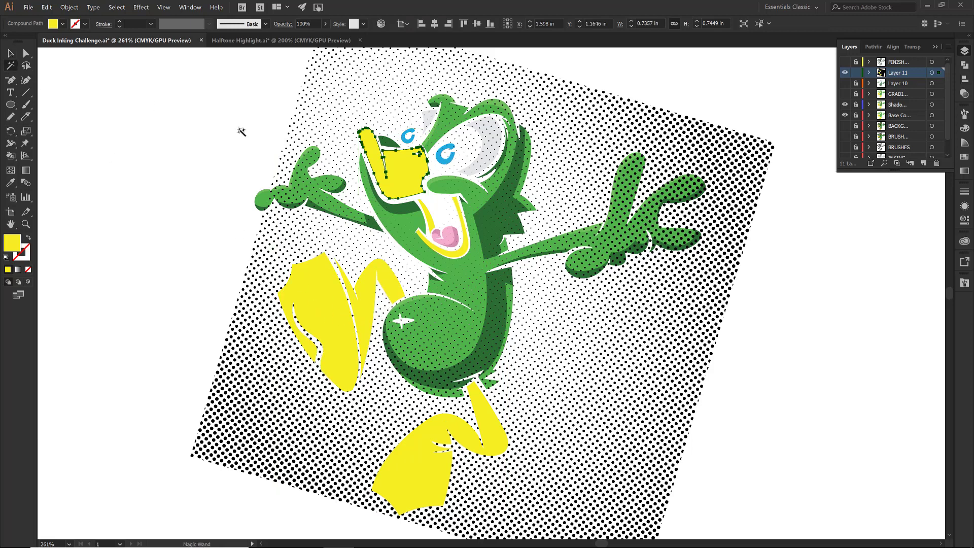
pyautogui.click(402, 173)
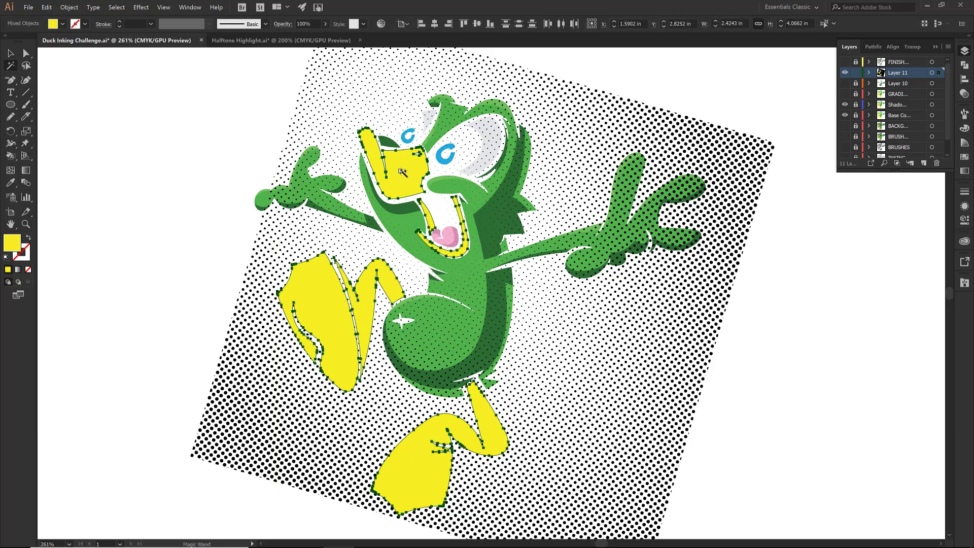
pyautogui.click(69, 8)
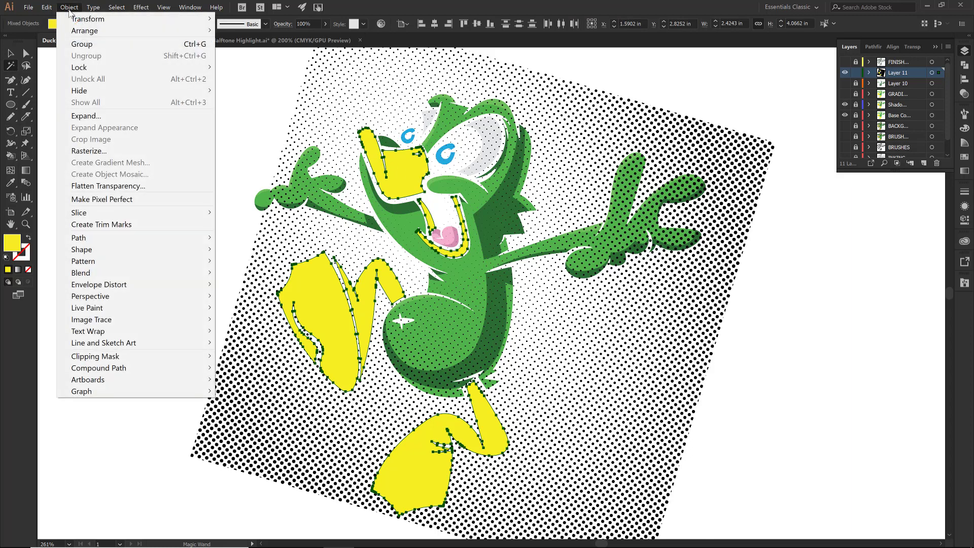
pyautogui.moveTo(125, 369)
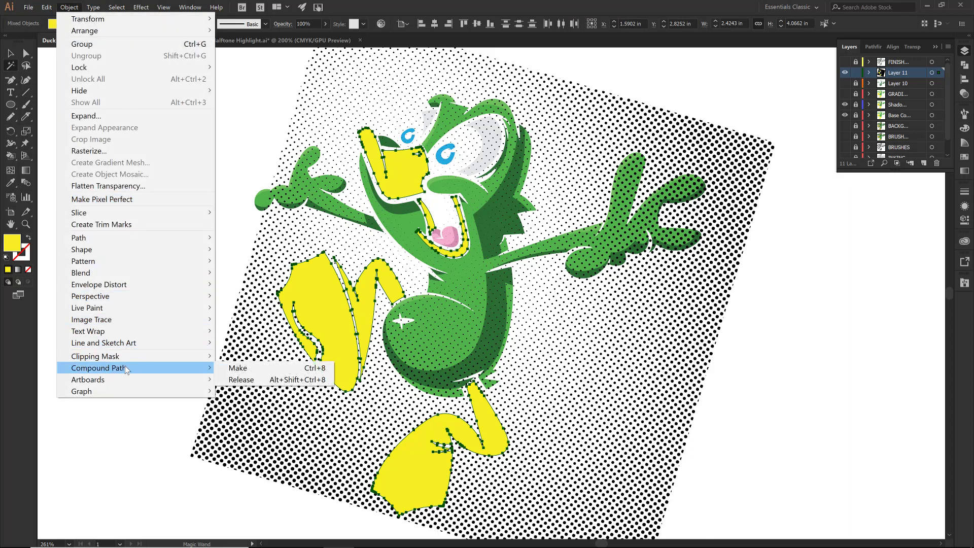
pyautogui.click(238, 371)
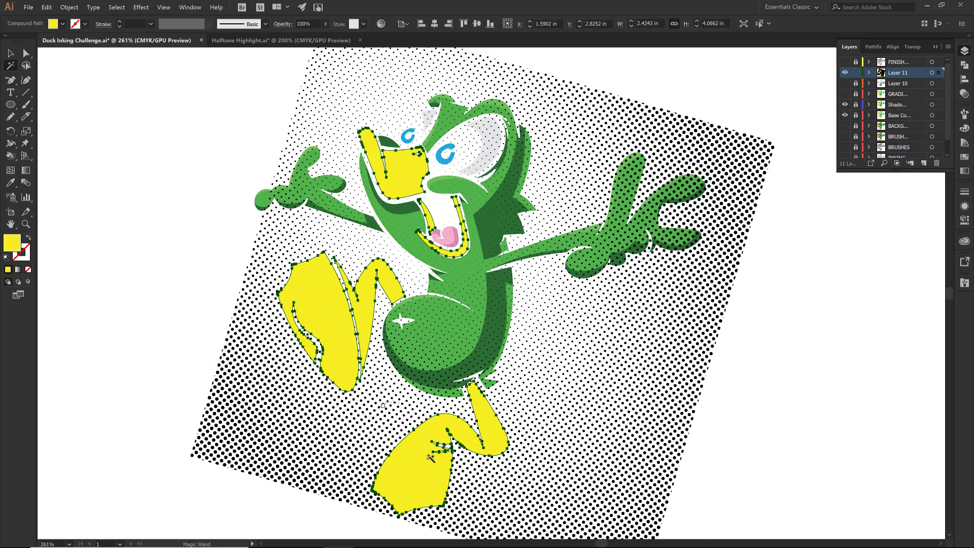
# Step: Select the black halftone dots with the Magic Wand, make them a compound path, and deselect
pyautogui.click(292, 247)
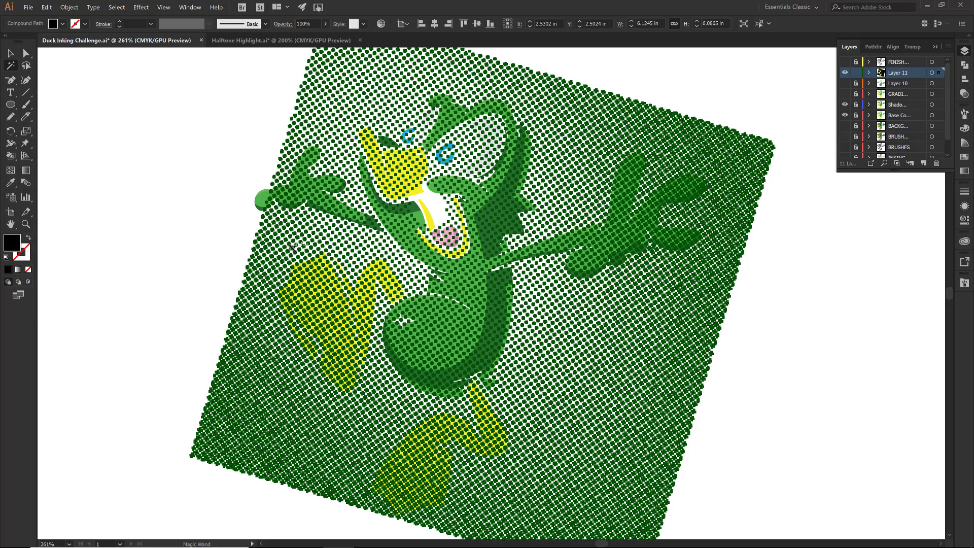
pyautogui.click(70, 7)
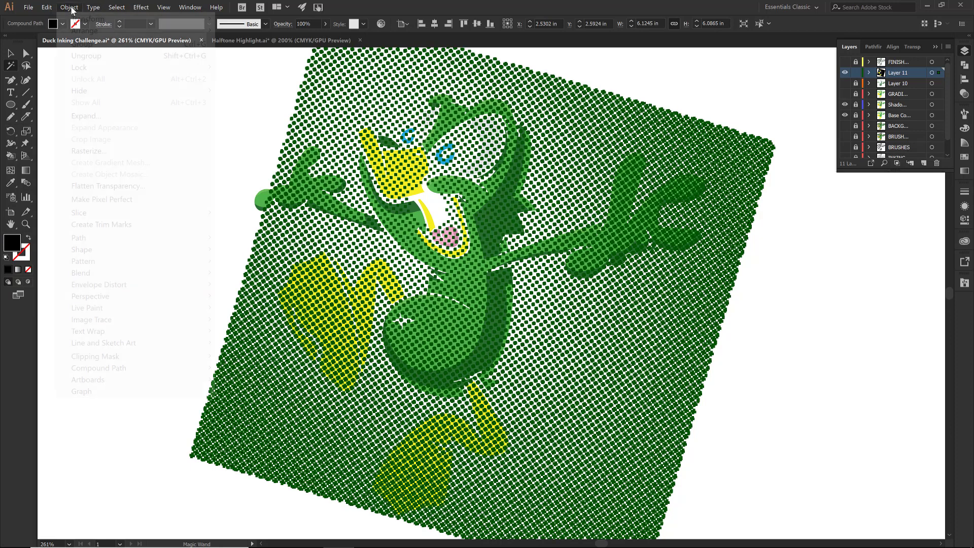
pyautogui.moveTo(144, 366)
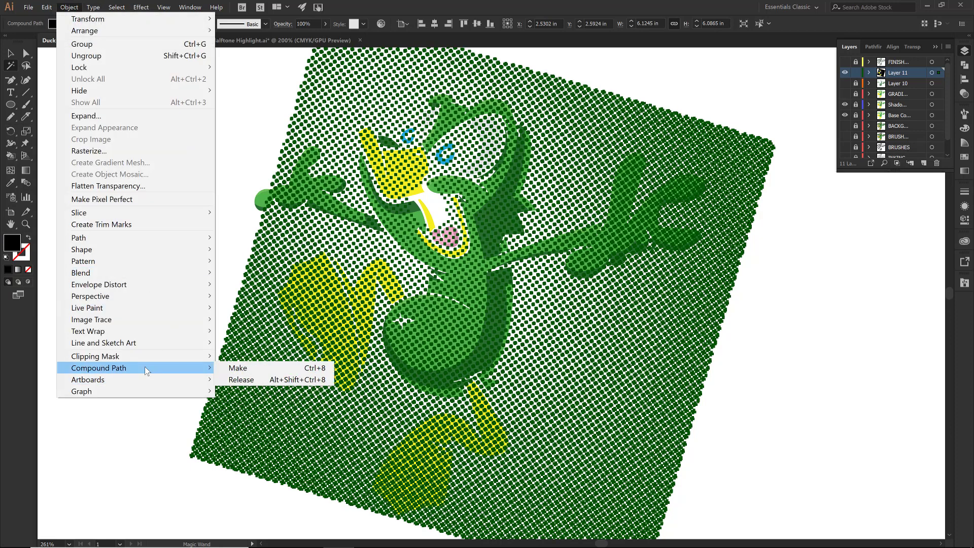
pyautogui.click(235, 369)
pyautogui.press('v')
pyautogui.click(175, 334)
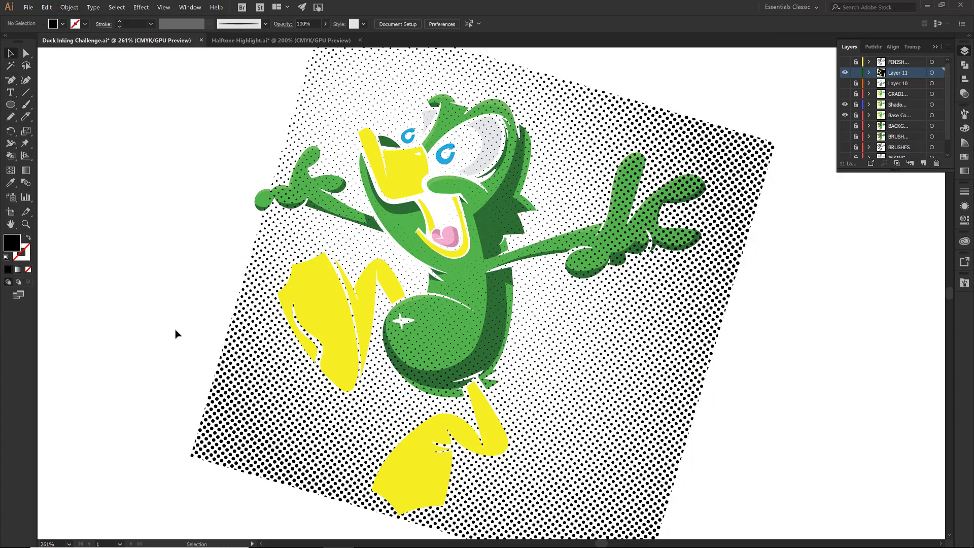
# Step: Select the yellow compound path together with the halftone pattern and intersect them
pyautogui.click(311, 303)
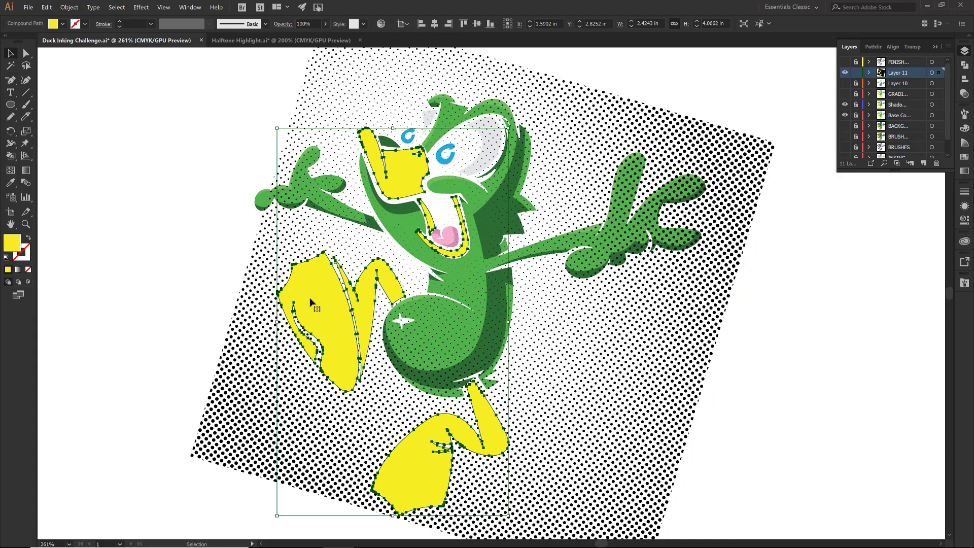
pyautogui.keyDown('shift'); pyautogui.click(258, 350); pyautogui.keyUp('shift')
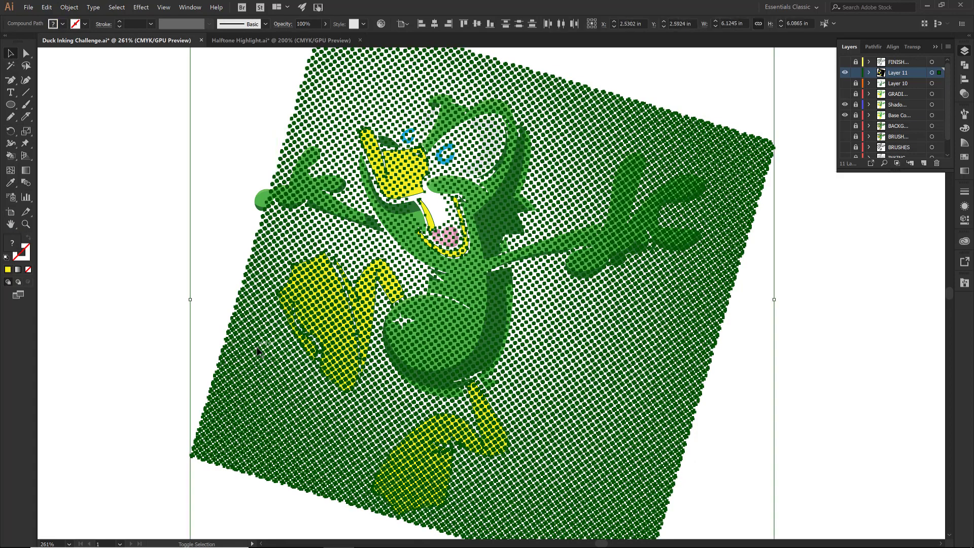
pyautogui.click(965, 68)
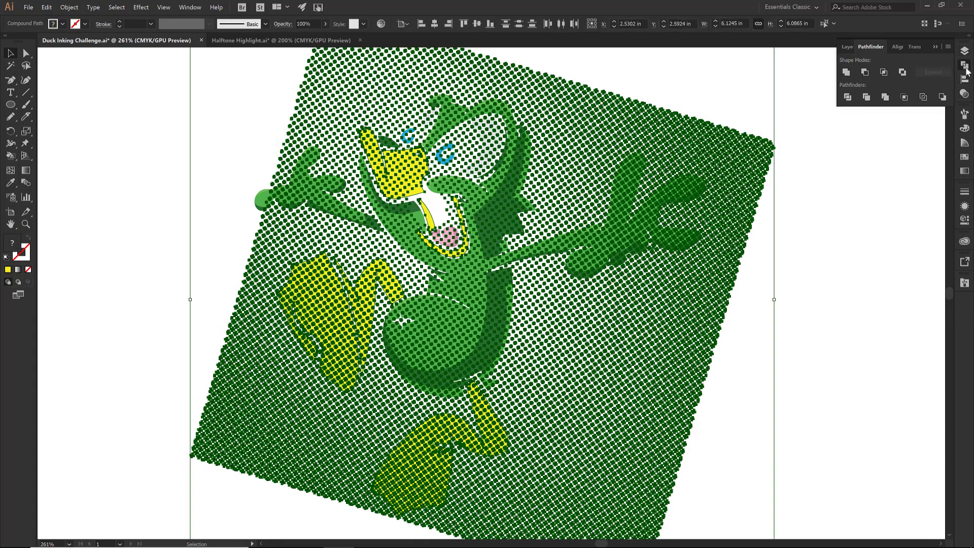
pyautogui.click(884, 72)
# Step: Fill the intersected halftone group with the darker yellow swatch and deselect it
pyautogui.click(63, 24)
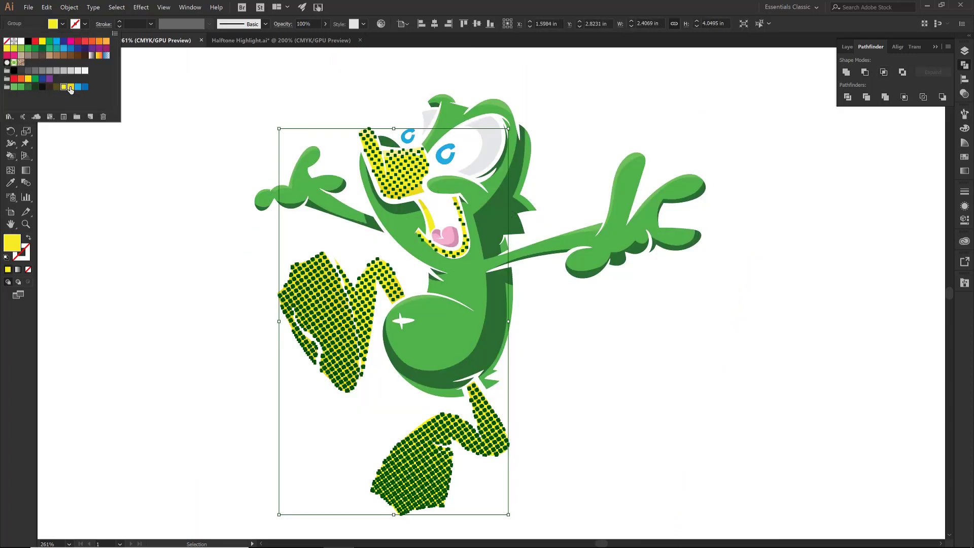
pyautogui.click(70, 89)
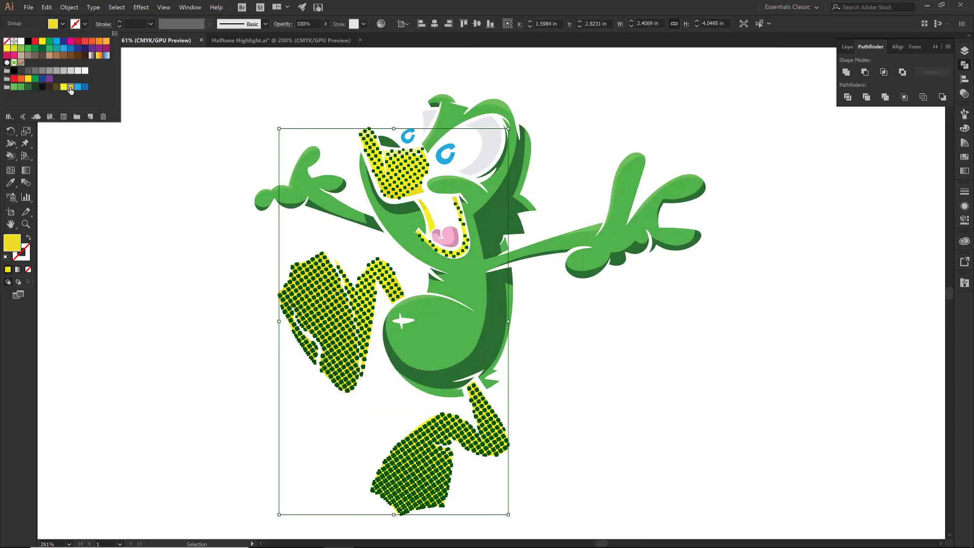
pyautogui.click(212, 200)
pyautogui.hotkey('ctrl', 'z')
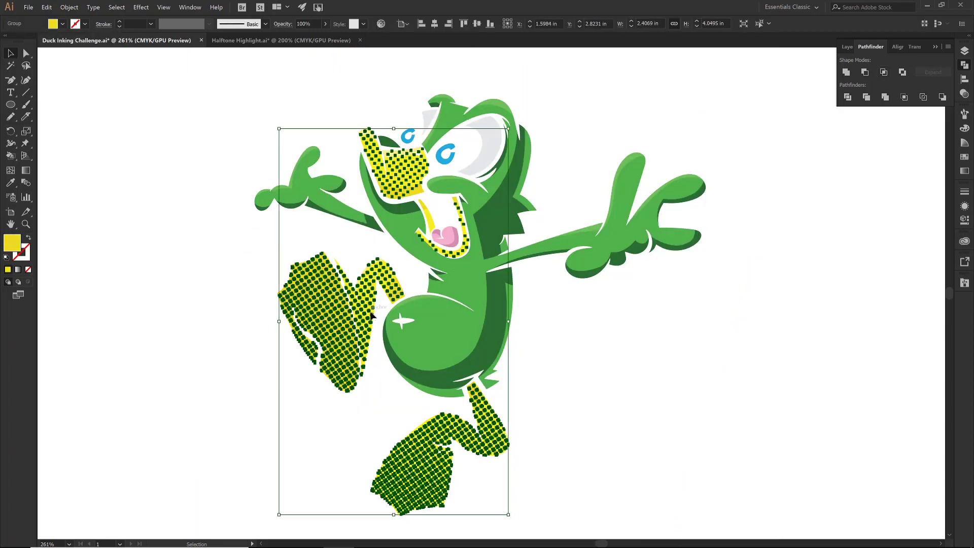
pyautogui.click(232, 281)
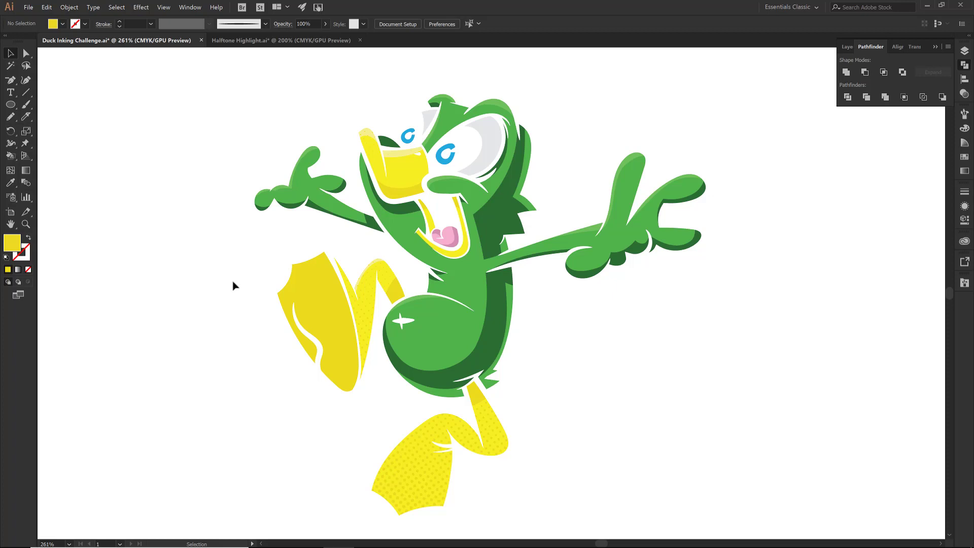
# Step: Show Layer 10 and the FINISH… outline layer again
pyautogui.click(966, 53)
pyautogui.click(845, 85)
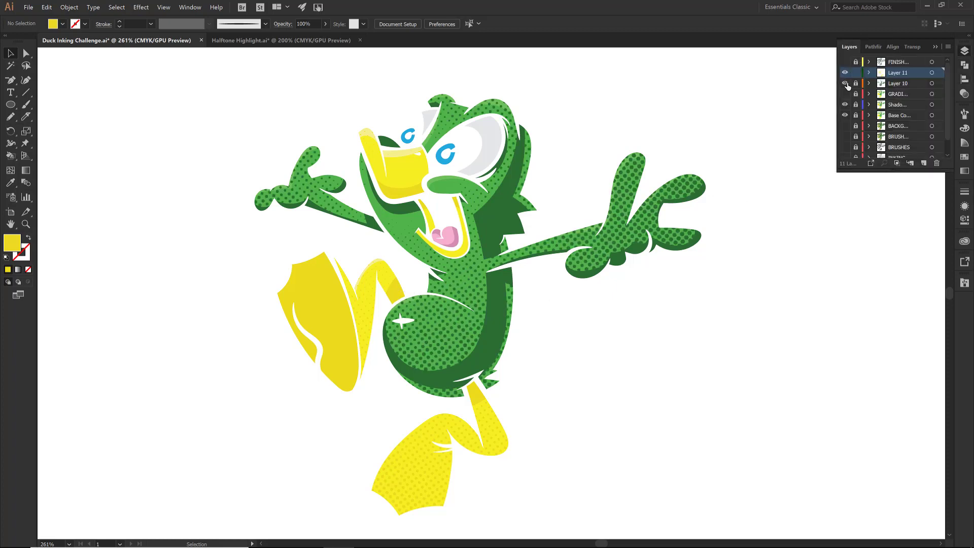
pyautogui.click(845, 62)
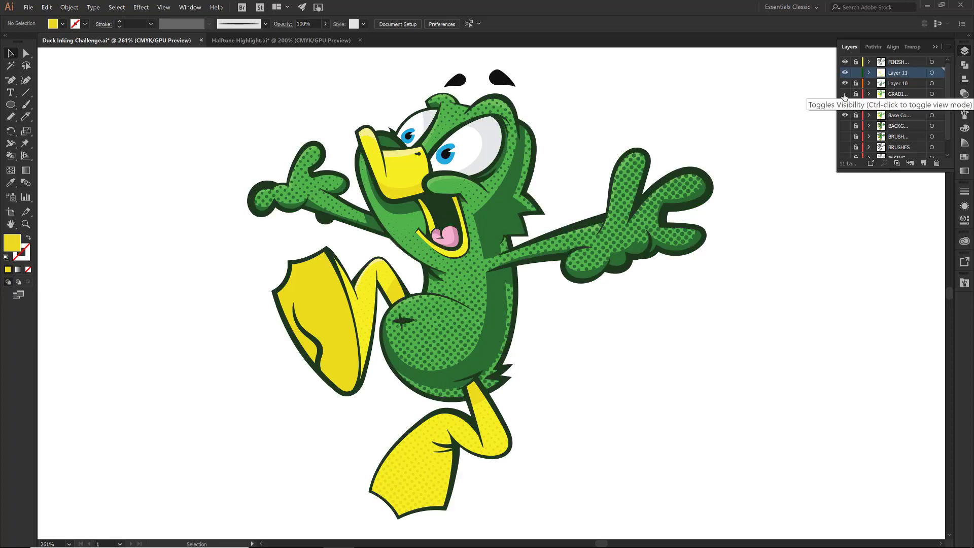
# Step: Move the GRADI… layer directly above Layer 11, lock Layer 11, and unlock and hide the GRADI… layer
pyautogui.click(908, 93)
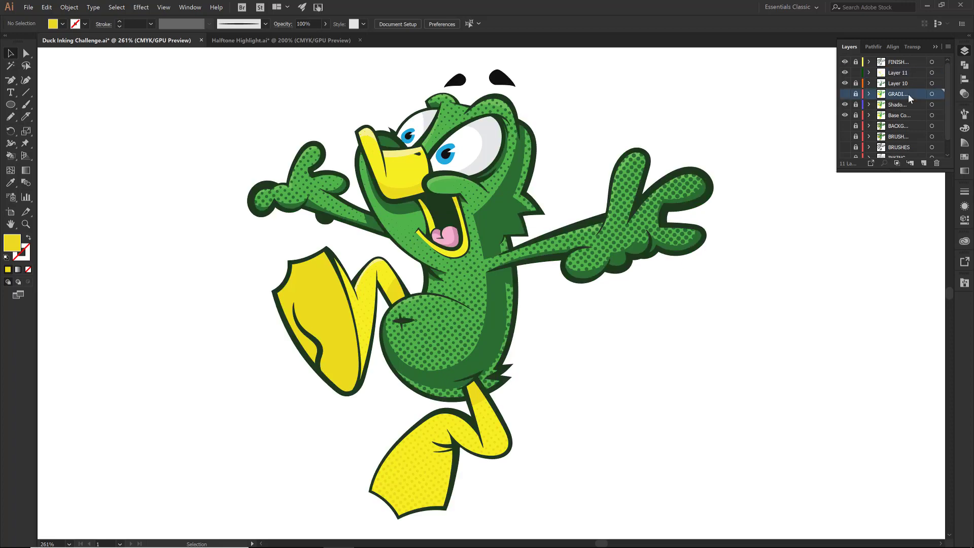
pyautogui.click(845, 94)
pyautogui.moveTo(897, 95); pyautogui.dragTo(893, 70)
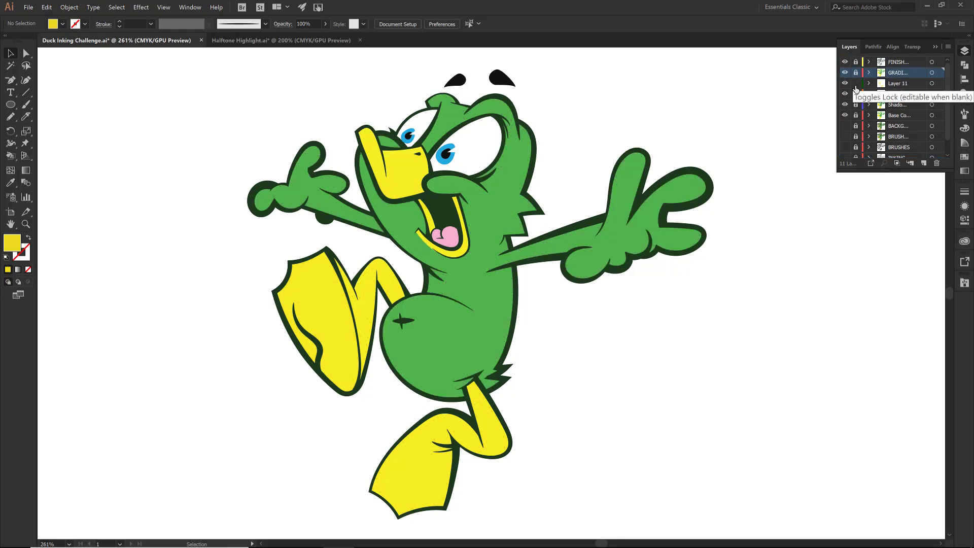
pyautogui.click(855, 84)
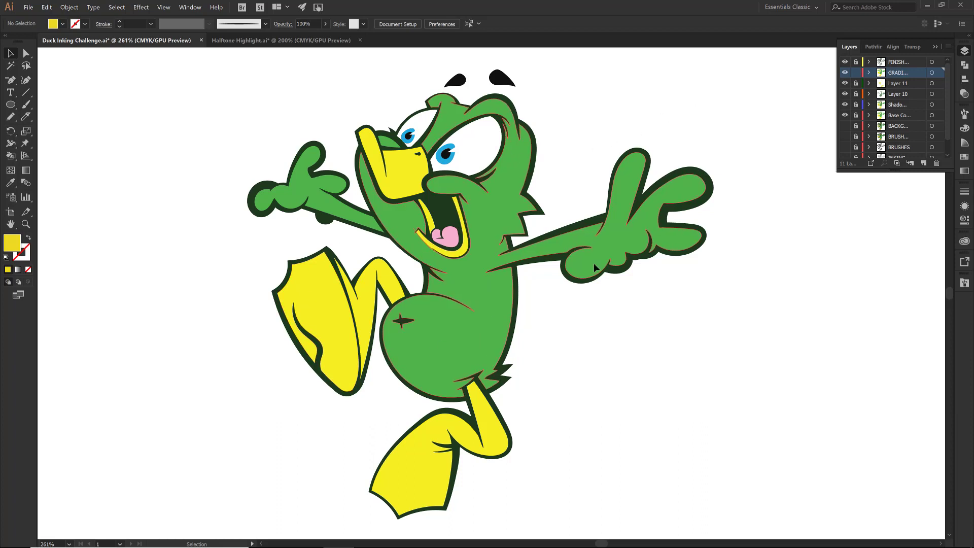
pyautogui.click(844, 73)
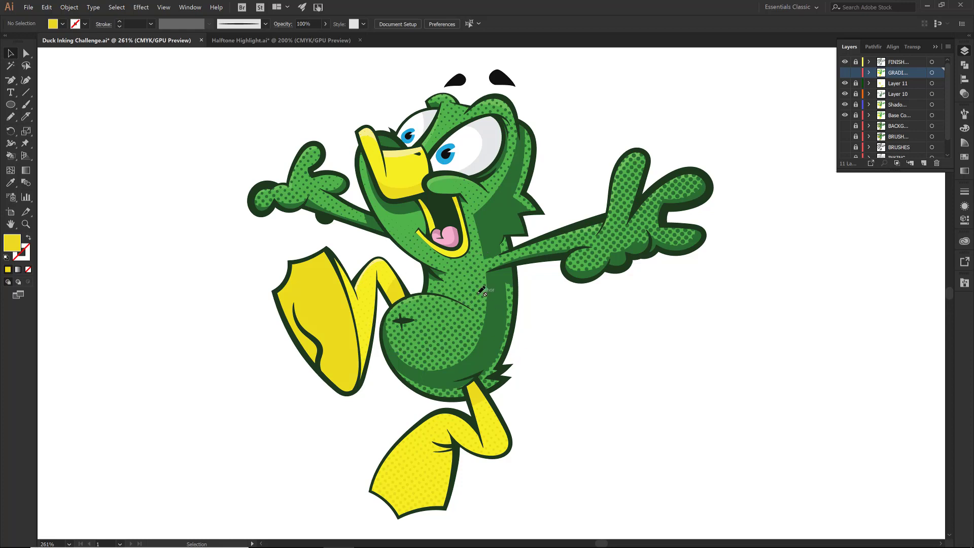
# Step: Show the GRADI… layer and apply a linear gradient fill to the duck's green body compound path
pyautogui.click(844, 73)
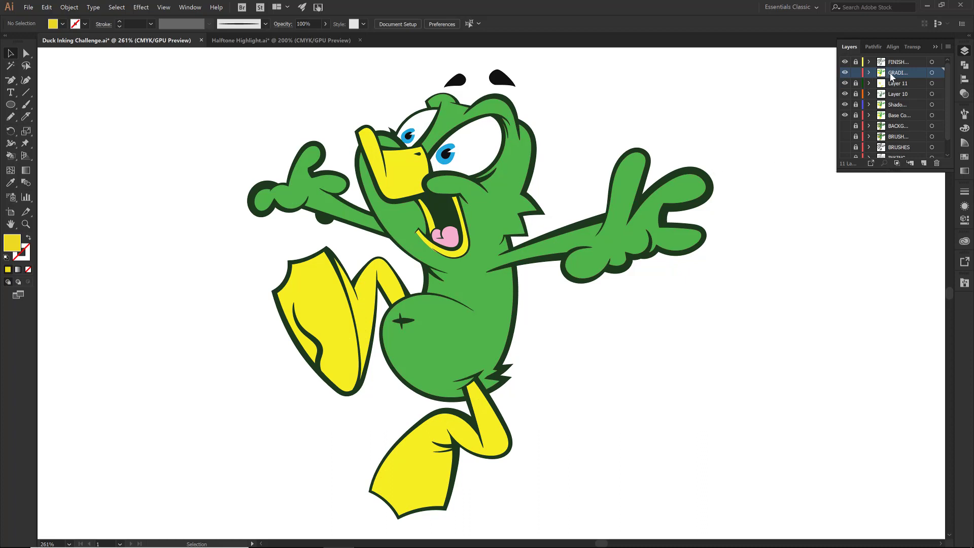
pyautogui.click(303, 185)
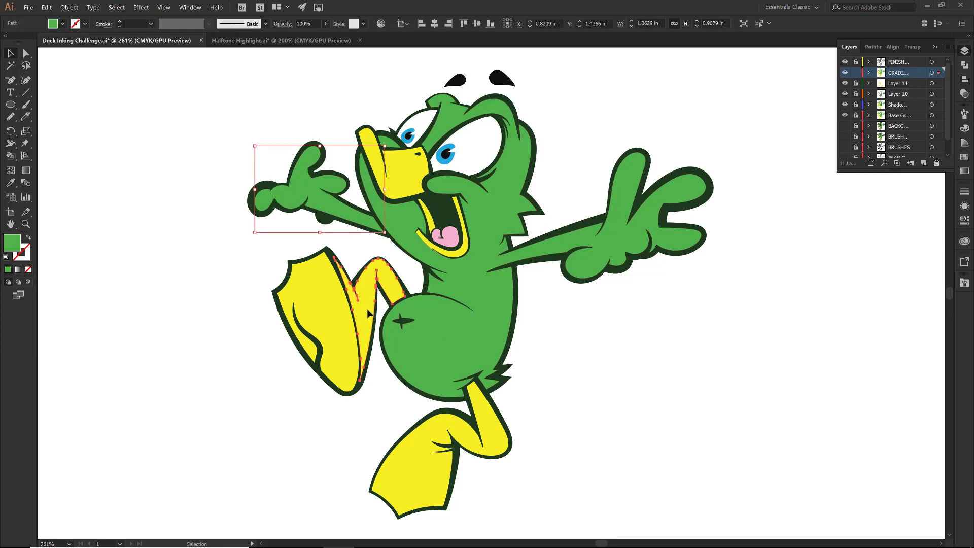
pyautogui.click(327, 319)
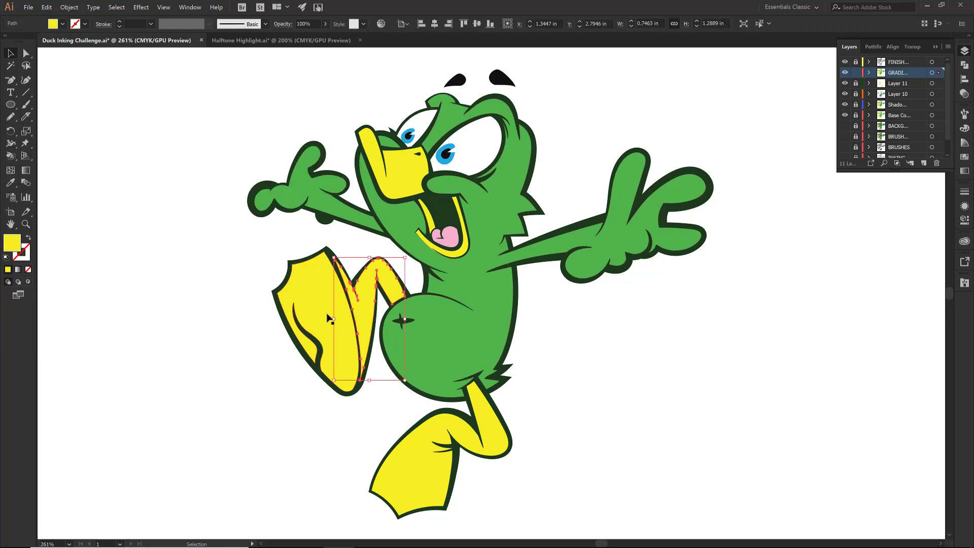
pyautogui.click(432, 330)
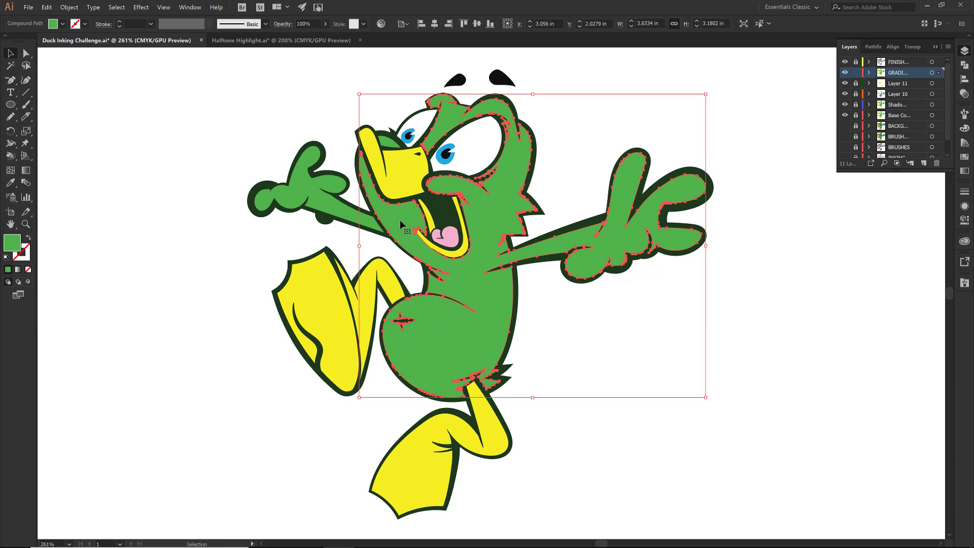
pyautogui.click(965, 173)
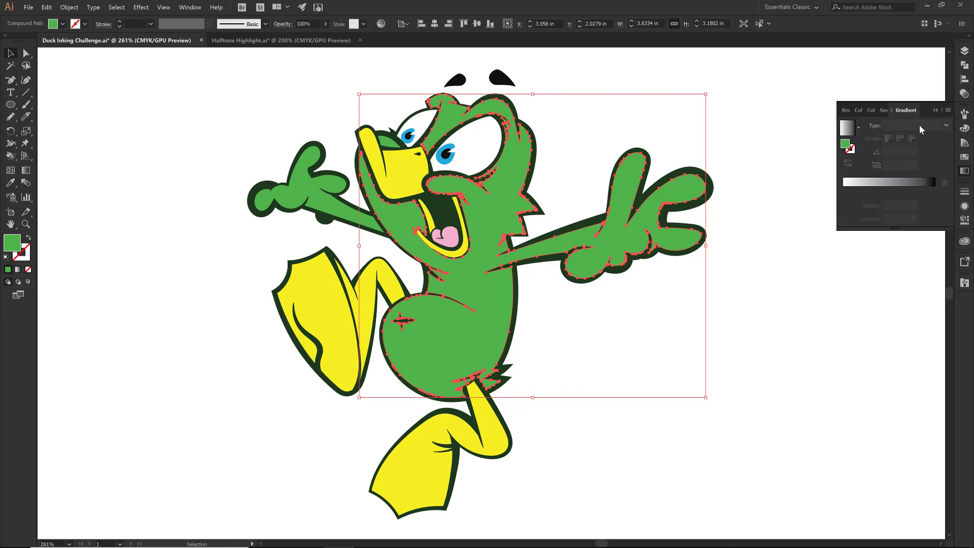
pyautogui.click(918, 125)
pyautogui.click(910, 135)
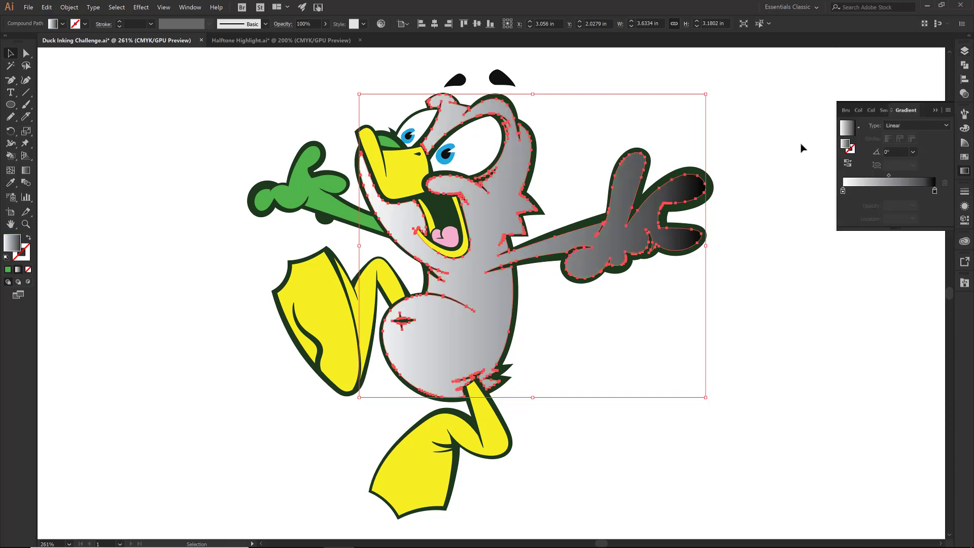
# Step: Apply the same linear gradient to the body, the small green patch beside the eye and the separate green arm, and deselect them
pyautogui.click(388, 143)
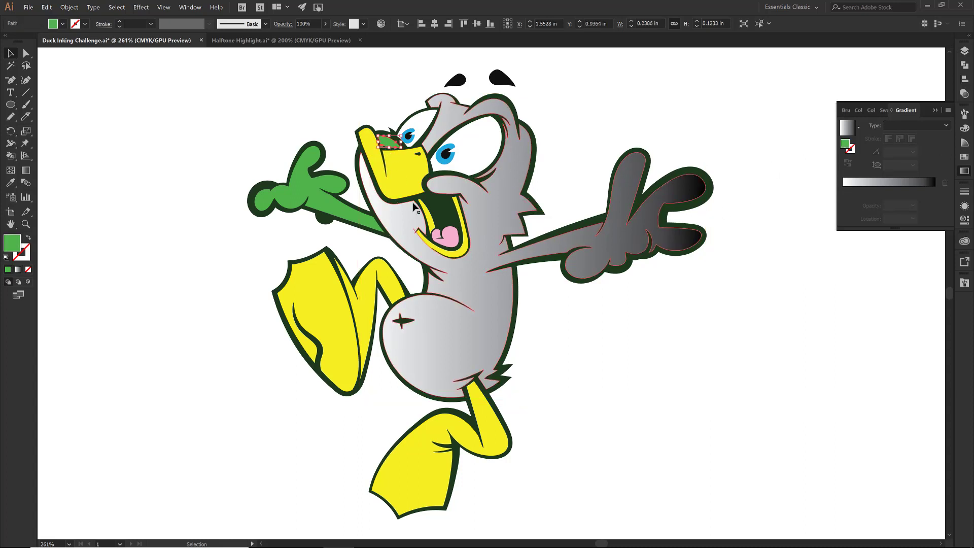
pyautogui.click(477, 224)
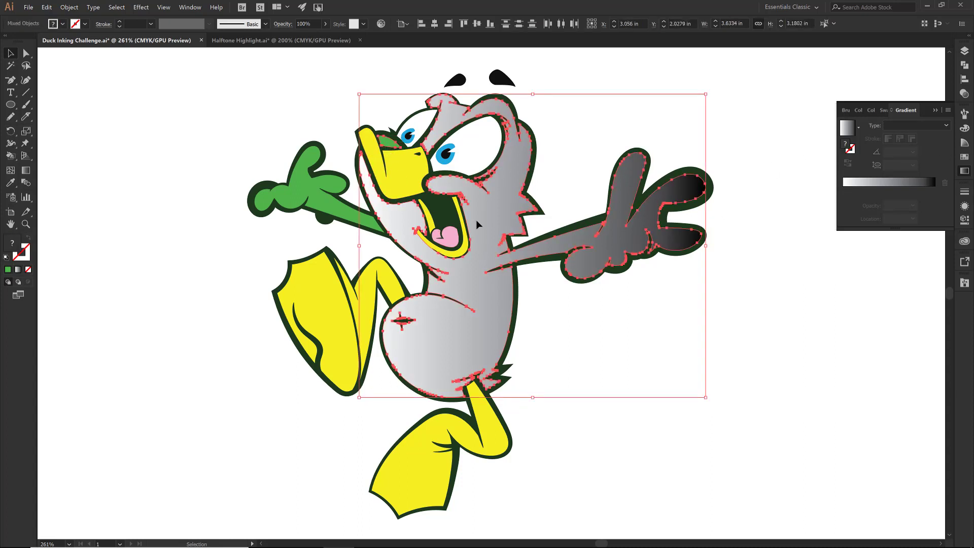
pyautogui.keyDown('shift'); pyautogui.click(476, 220); pyautogui.keyUp('shift')
pyautogui.keyDown('shift'); pyautogui.click(391, 147); pyautogui.keyUp('shift')
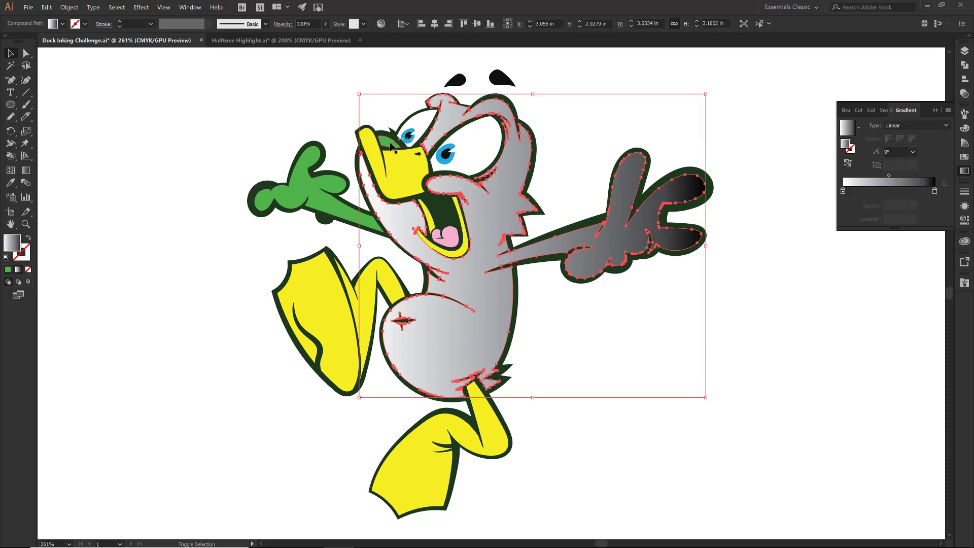
pyautogui.keyDown('shift'); pyautogui.click(316, 197); pyautogui.keyUp('shift')
pyautogui.keyDown('shift'); pyautogui.click(331, 196); pyautogui.keyUp('shift')
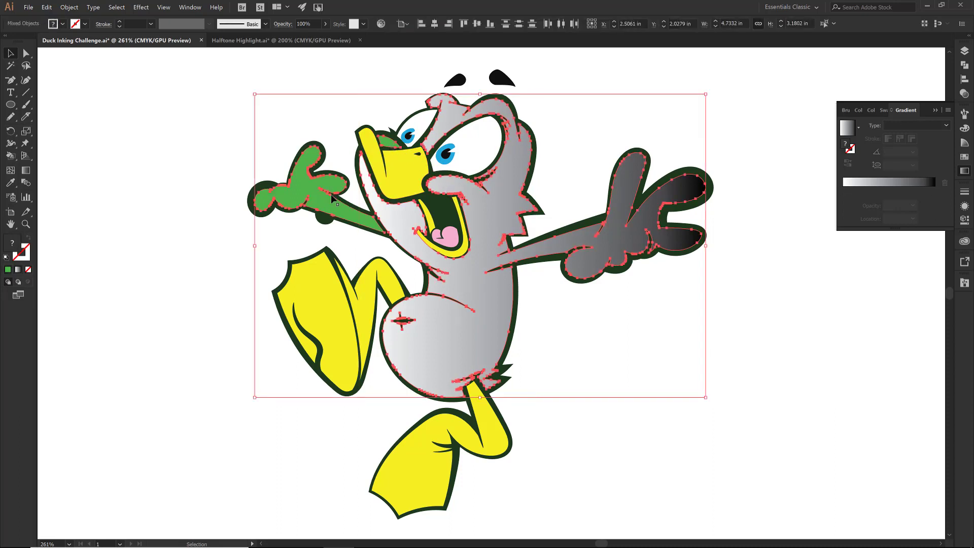
pyautogui.click(896, 183)
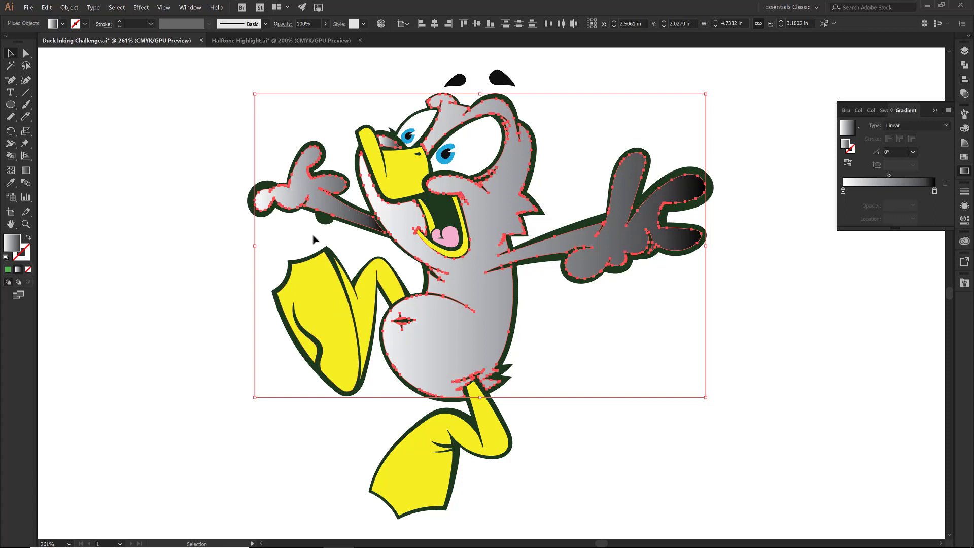
pyautogui.click(217, 140)
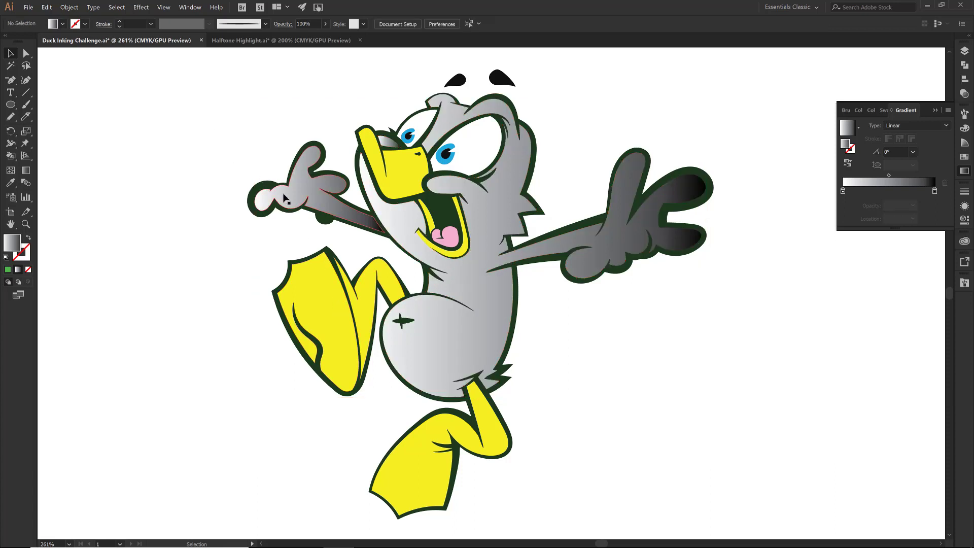
# Step: Combine the small patch beside the eye with the body shape into one compound path
pyautogui.click(389, 144)
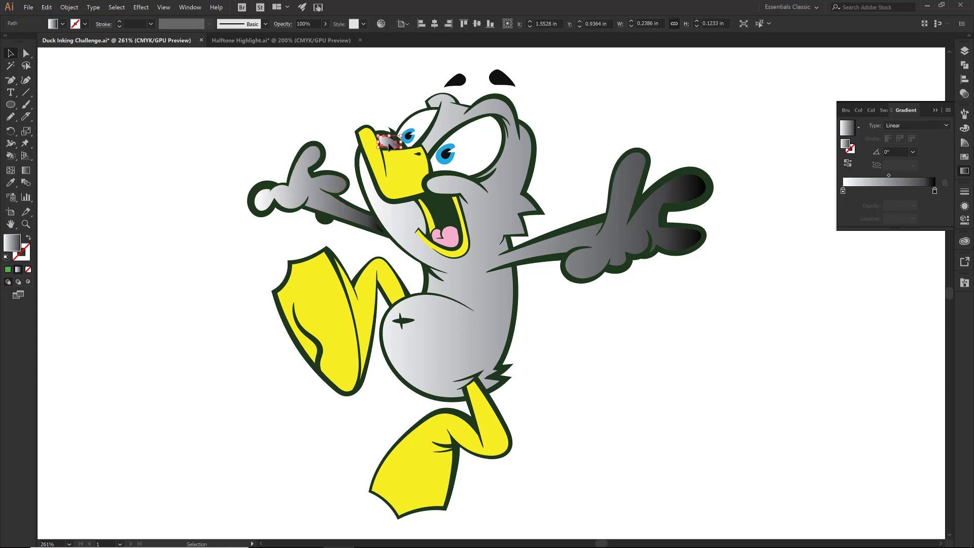
pyautogui.keyDown('shift'); pyautogui.click(410, 223); pyautogui.keyUp('shift')
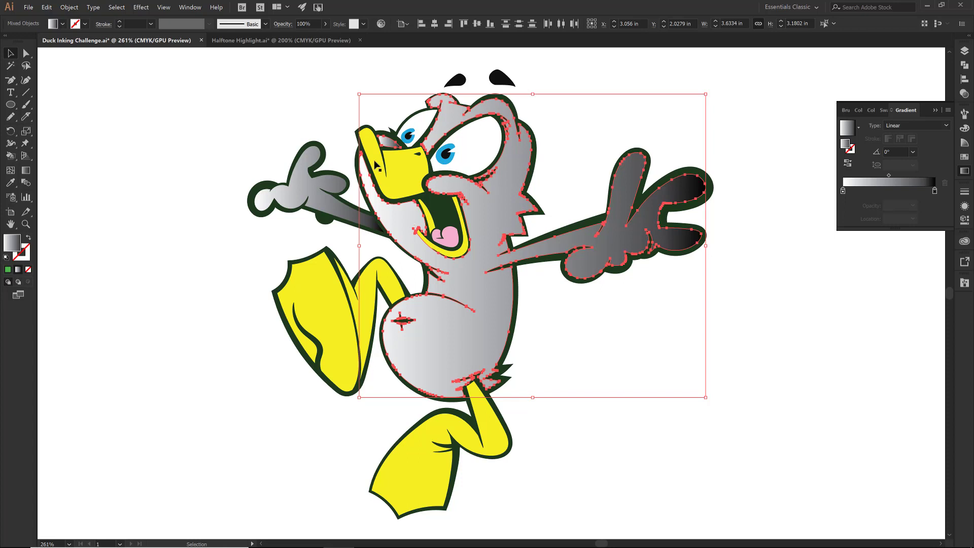
pyautogui.click(68, 8)
pyautogui.moveTo(101, 375)
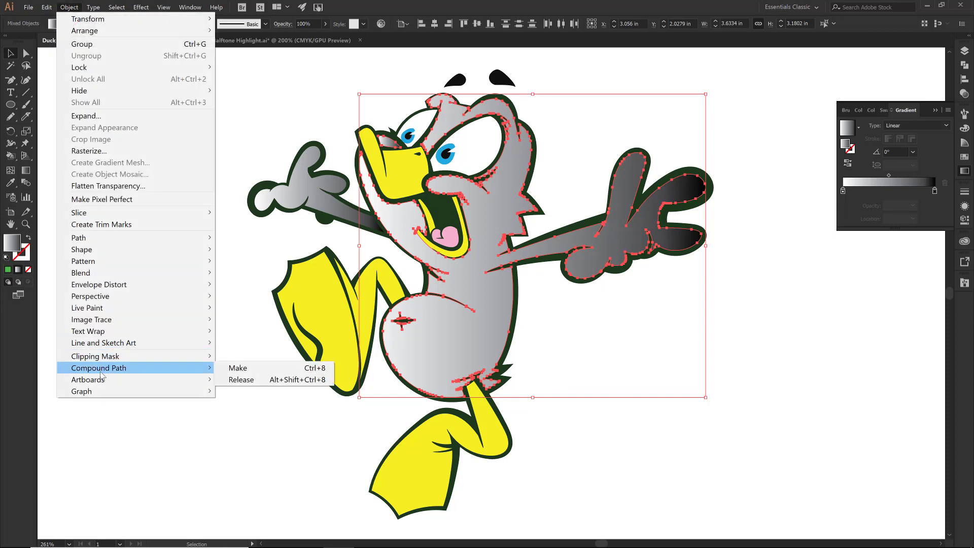
pyautogui.click(239, 368)
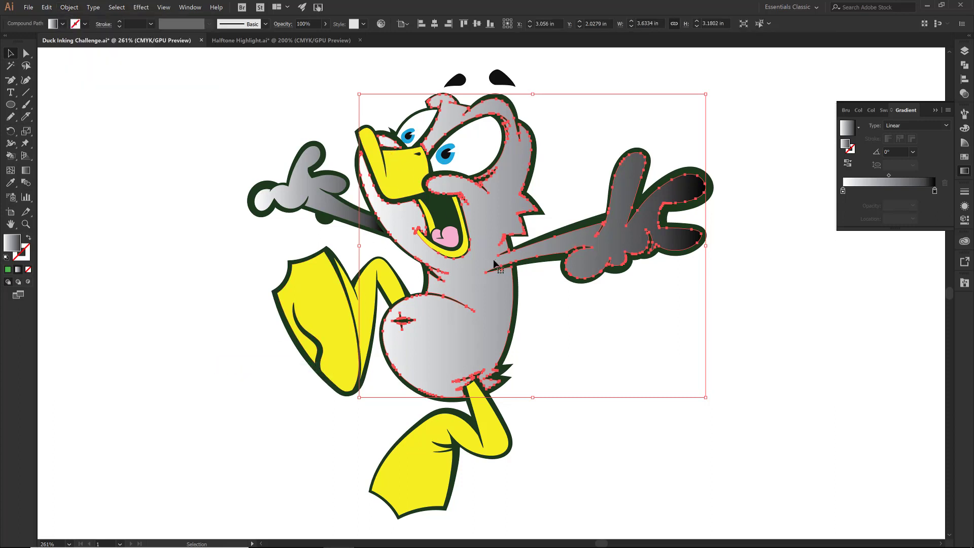
# Step: Add the separate arm to the selection and set the gradient's end stop to the R=26 G=57 B=24 dark green at 30% opacity
pyautogui.keyDown('shift'); pyautogui.click(315, 193); pyautogui.keyUp('shift')
pyautogui.doubleClick(935, 191)
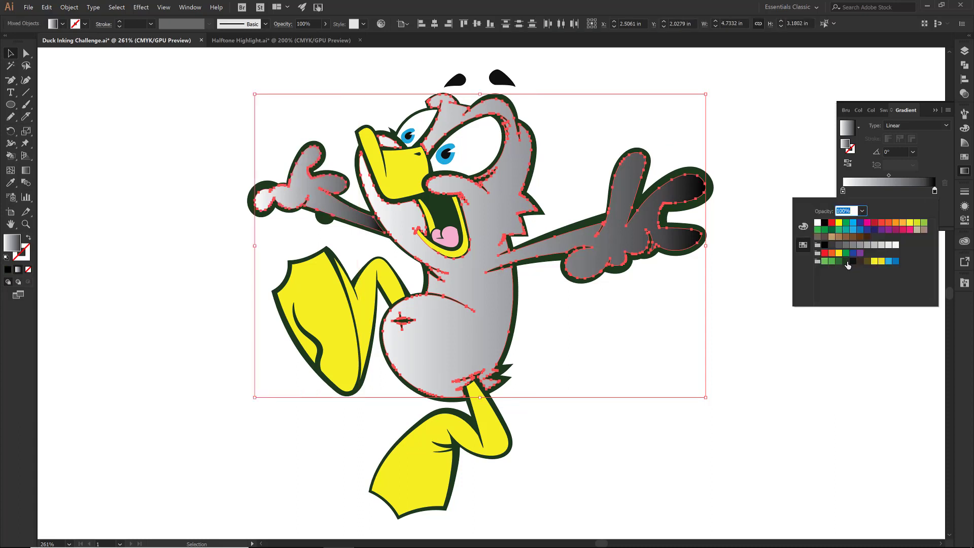
pyautogui.click(846, 262)
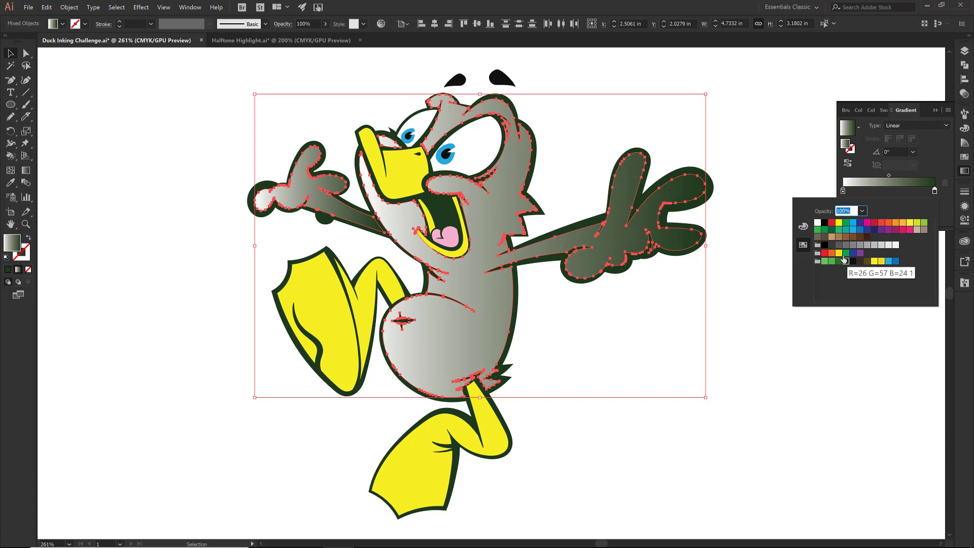
pyautogui.click(862, 211)
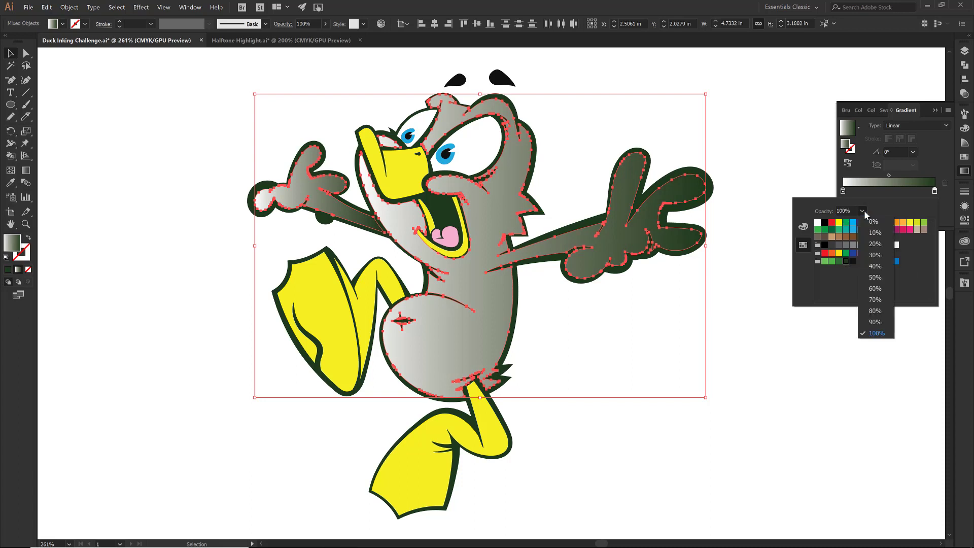
pyautogui.click(879, 256)
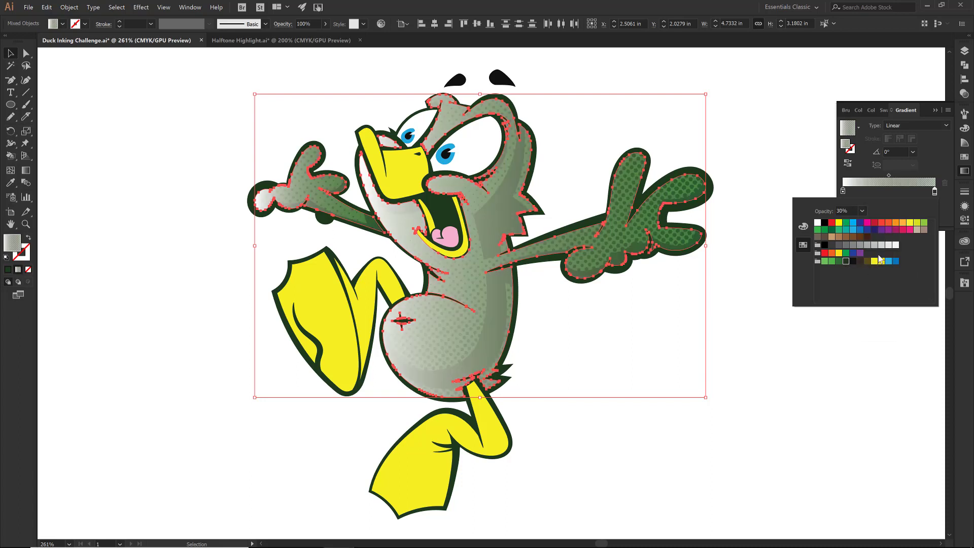
# Step: Set the gradient's start stop to the second green swatch in the duck's colour group
pyautogui.click(844, 191)
pyautogui.doubleClick(843, 192)
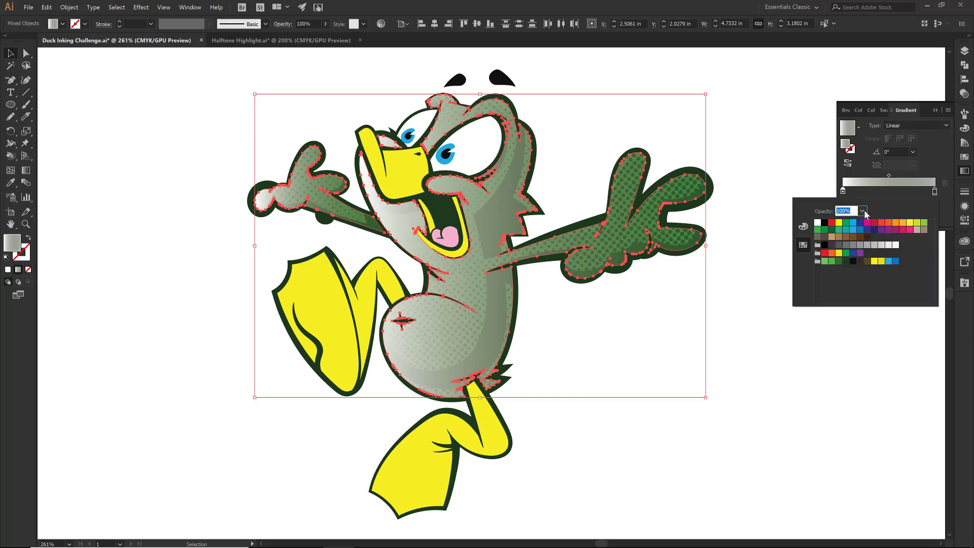
pyautogui.click(832, 262)
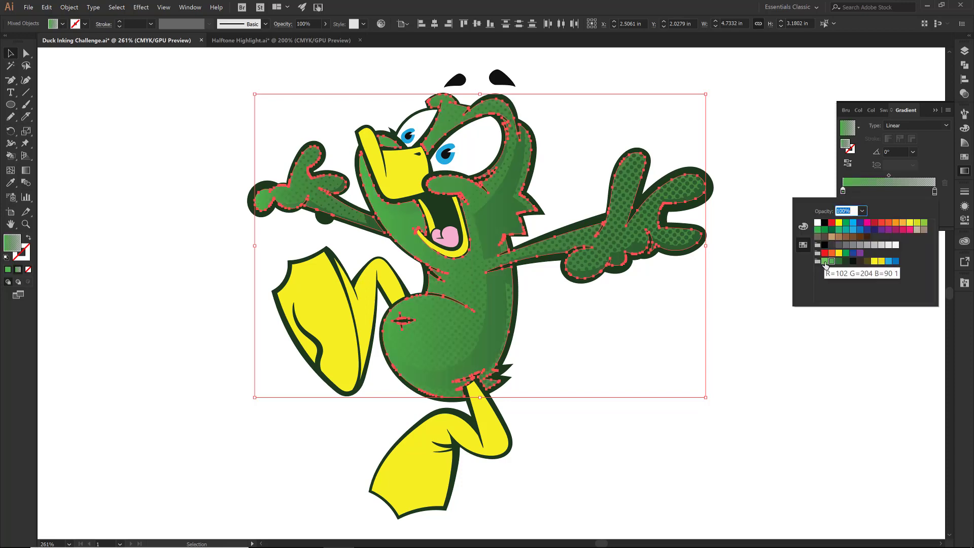
pyautogui.click(824, 262)
pyautogui.click(830, 262)
# Step: Try 30% and 50% opacity on the start stop and settle on 70%
pyautogui.click(864, 212)
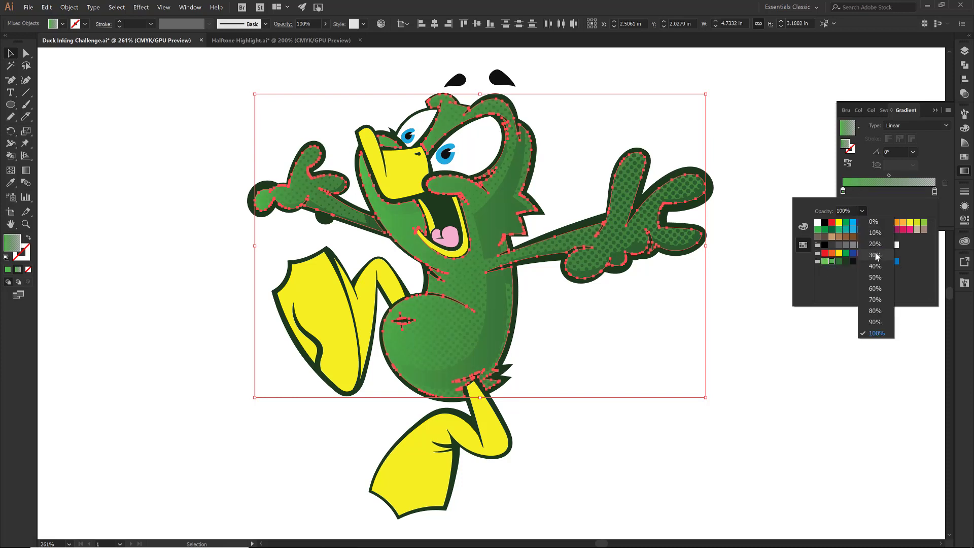
pyautogui.click(878, 257)
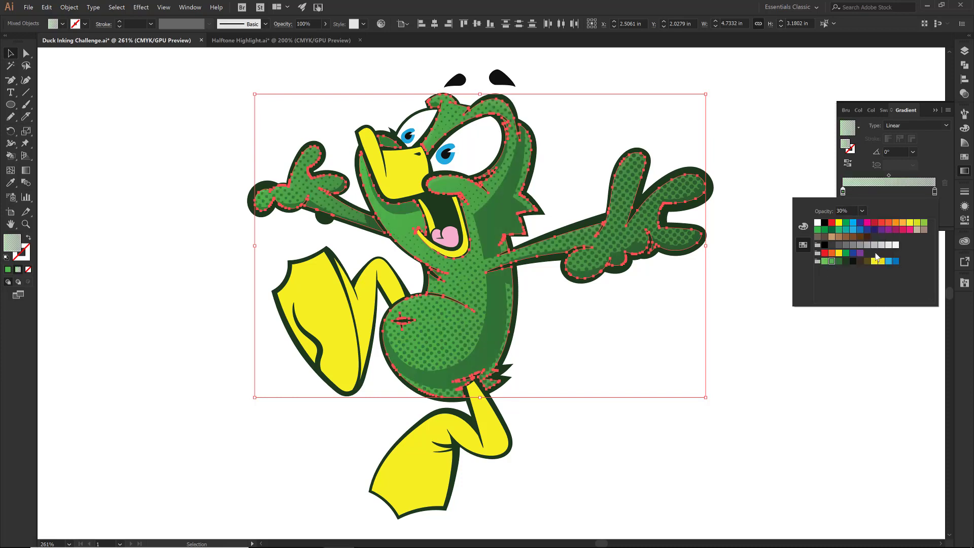
pyautogui.click(862, 211)
pyautogui.click(870, 279)
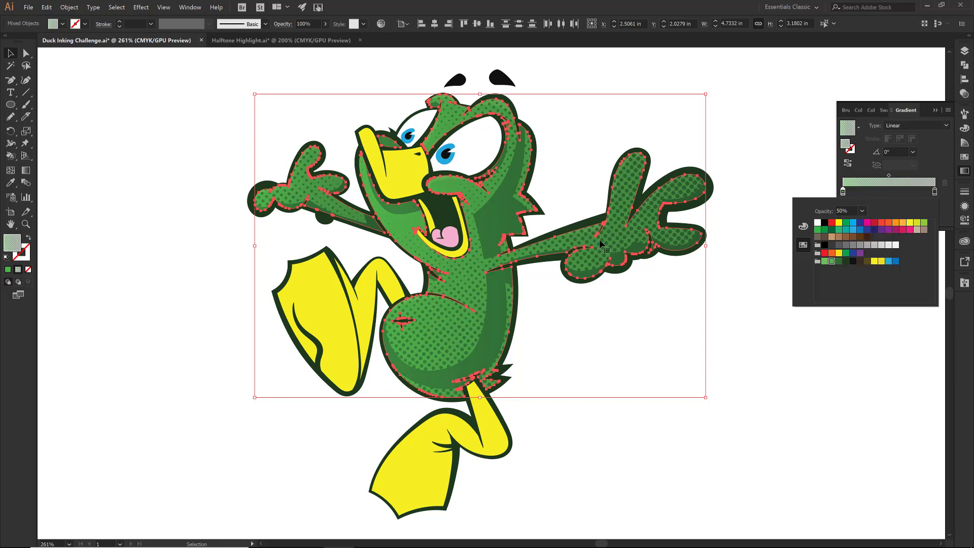
pyautogui.click(862, 211)
pyautogui.click(873, 299)
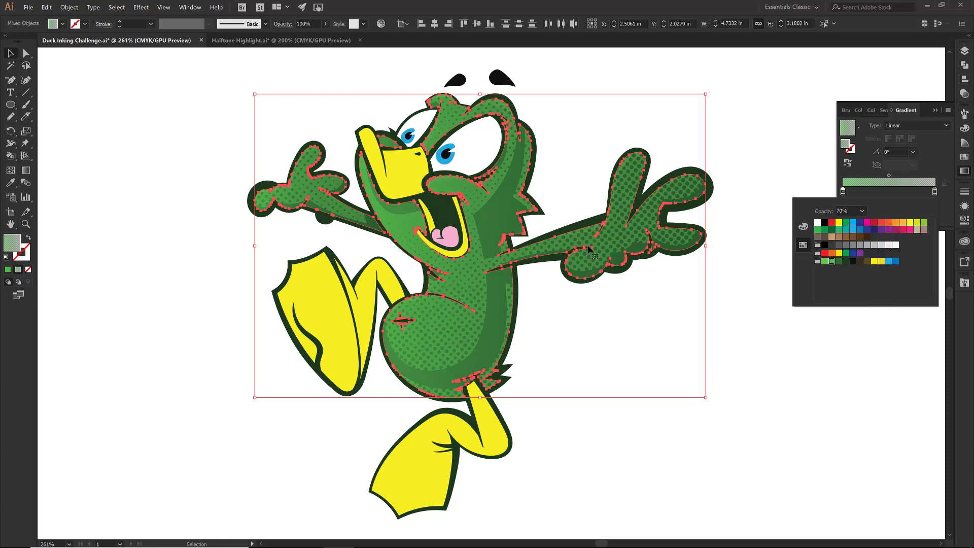
# Step: Set the gradient's end stop to 40% opacity and recolour it with the third green swatch of the colour group
pyautogui.click(935, 191)
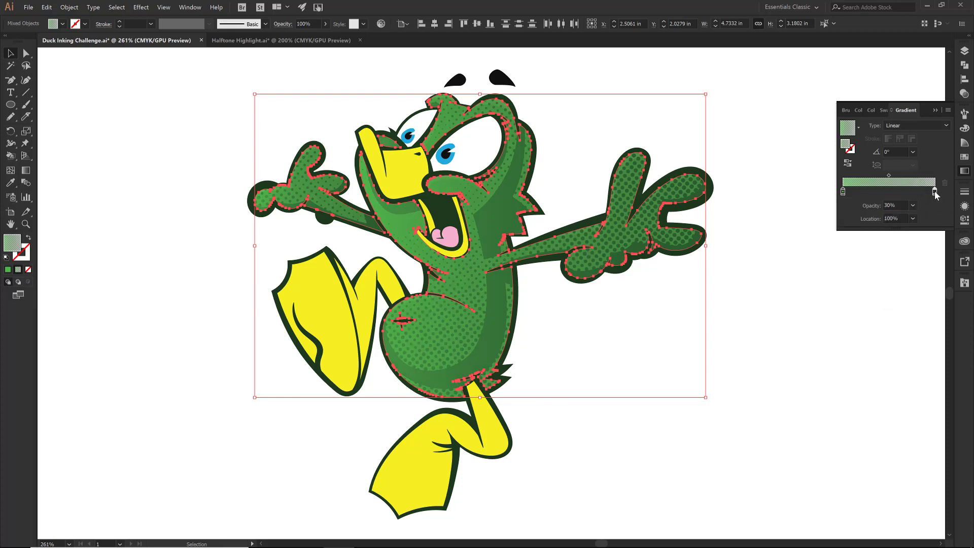
pyautogui.doubleClick(935, 192)
pyautogui.click(863, 211)
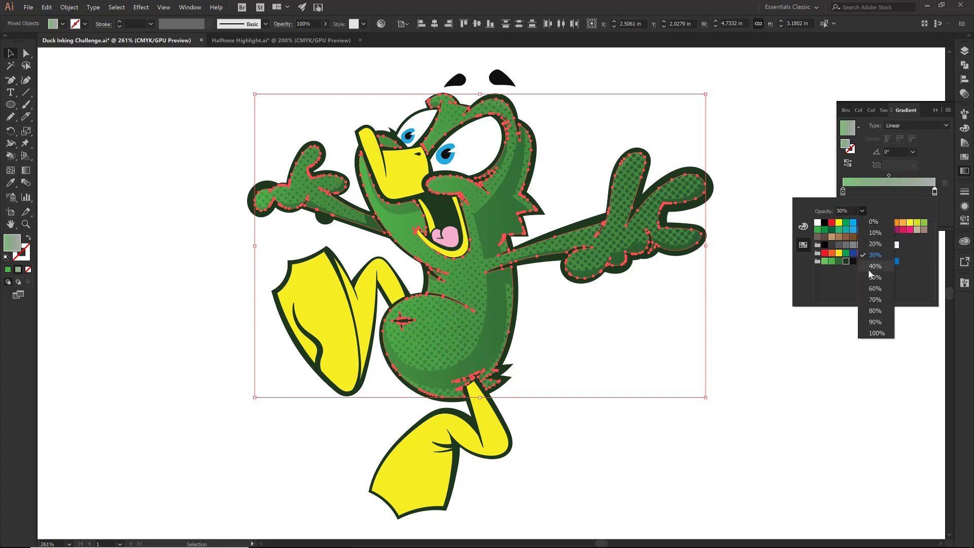
pyautogui.click(870, 267)
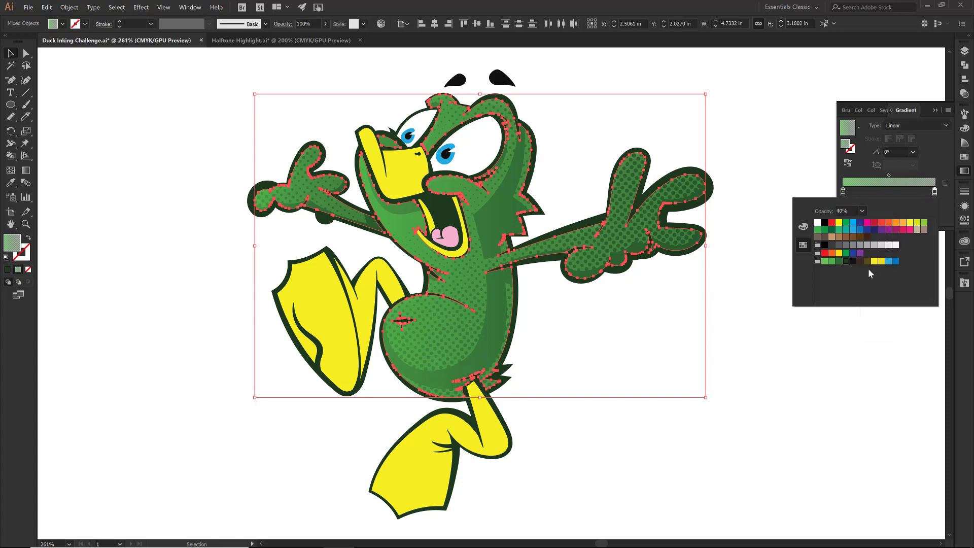
pyautogui.click(839, 261)
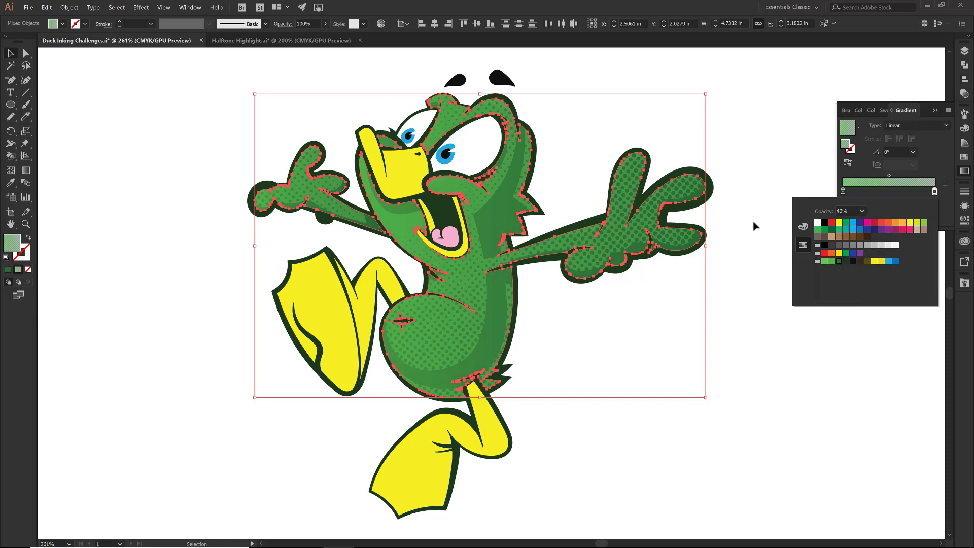
pyautogui.click(401, 173)
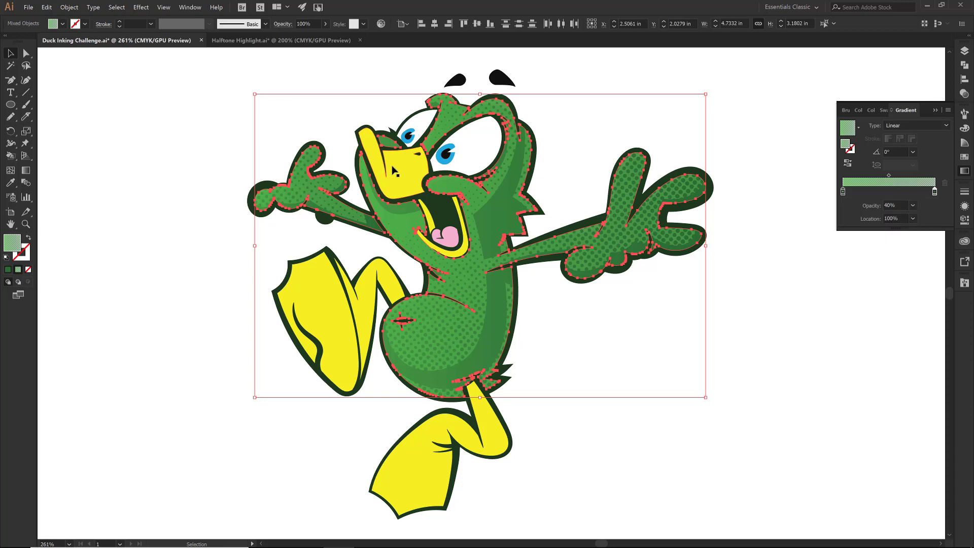
# Step: Select all the yellow shapes on the beak, legs and feet by fill colour with the Magic Wand
pyautogui.click(10, 65)
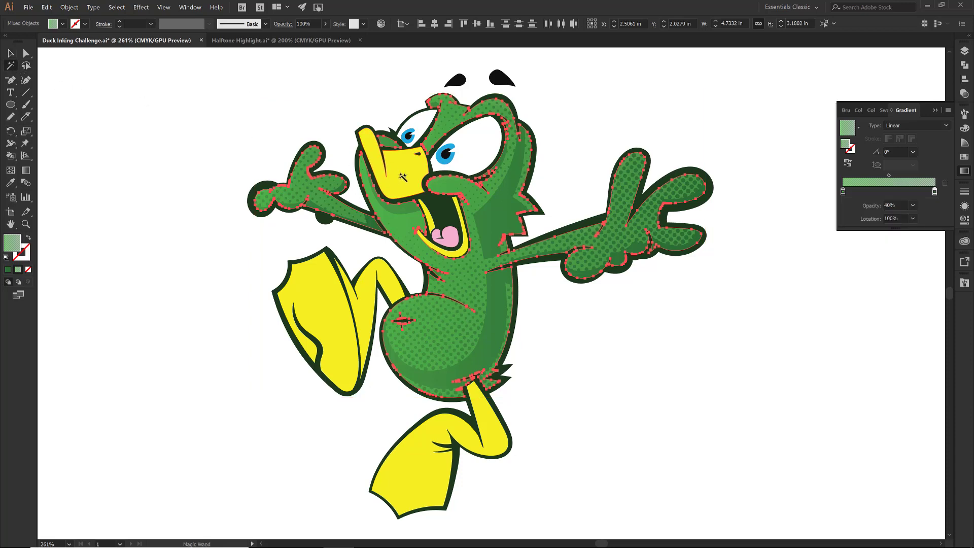
pyautogui.click(403, 177)
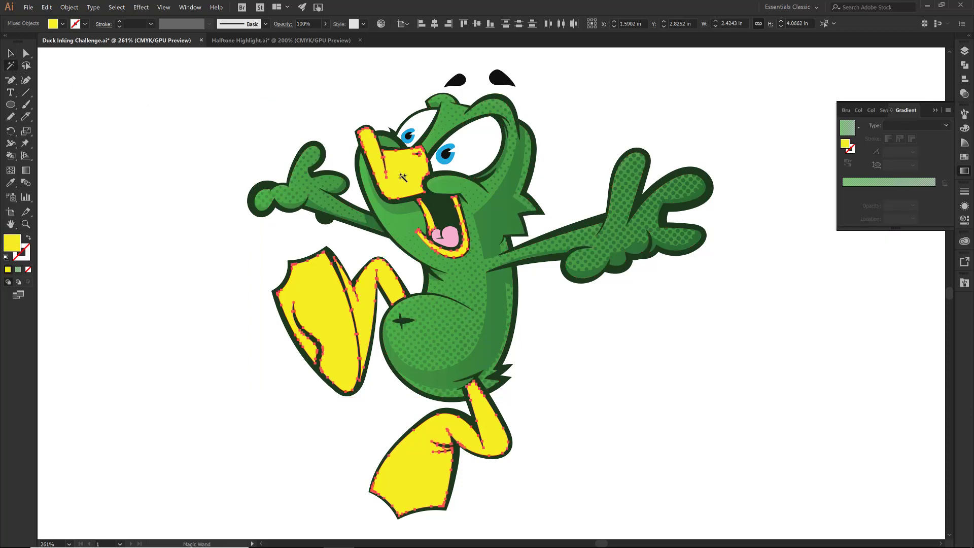
pyautogui.keyDown('shift'); pyautogui.click(498, 381); pyautogui.keyUp('shift')
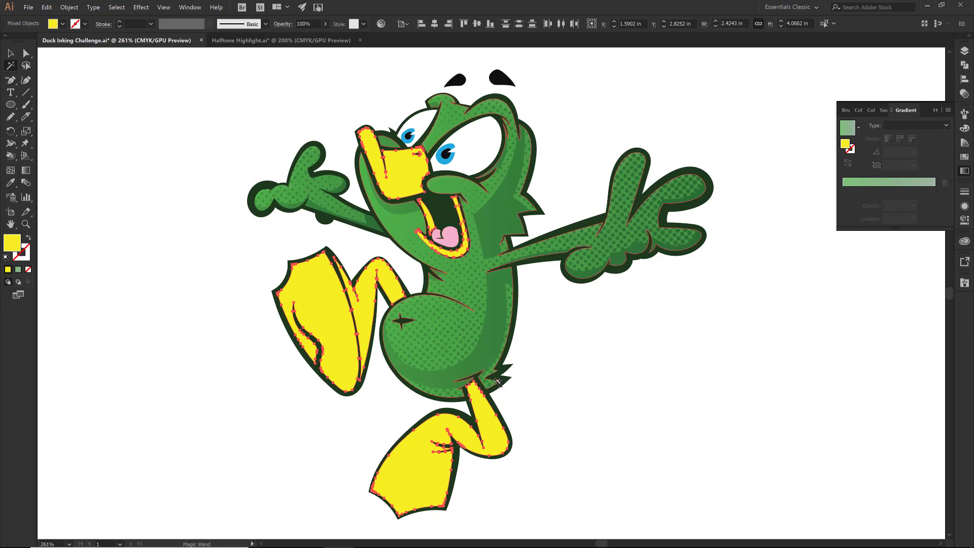
pyautogui.keyDown('alt'); pyautogui.click(498, 381); pyautogui.keyUp('alt')
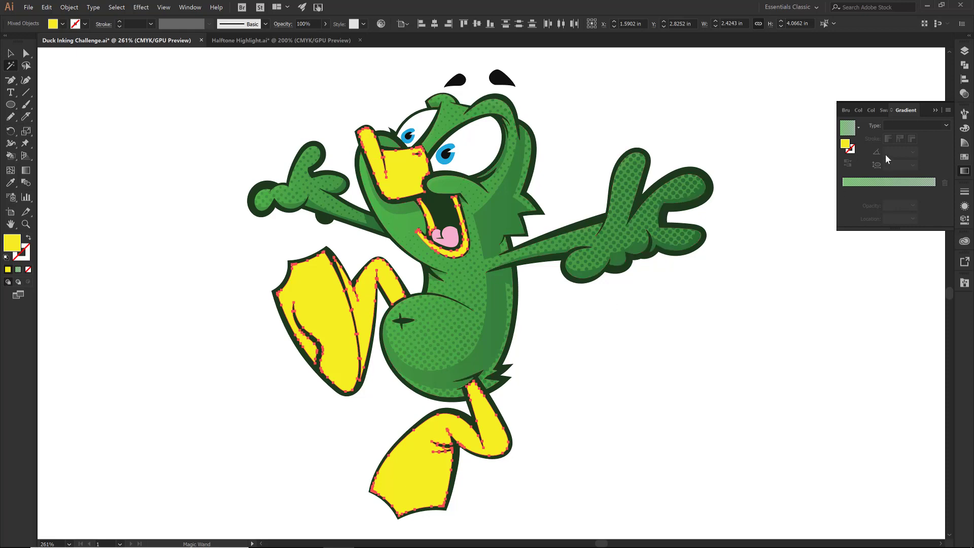
# Step: Apply the gradient to the selected yellow shapes, using the colour group's first yellow swatch for the start stop and second yellow for the end
pyautogui.click(889, 183)
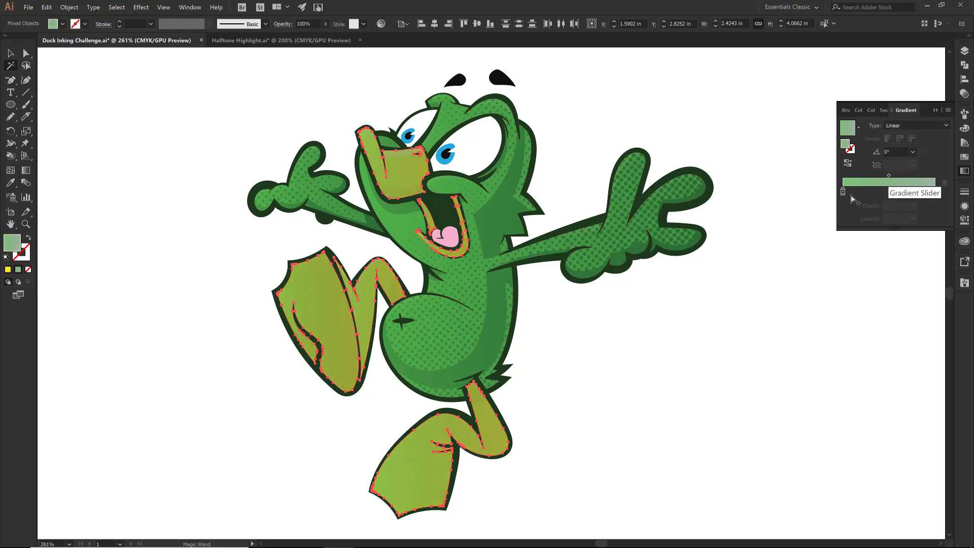
pyautogui.doubleClick(842, 192)
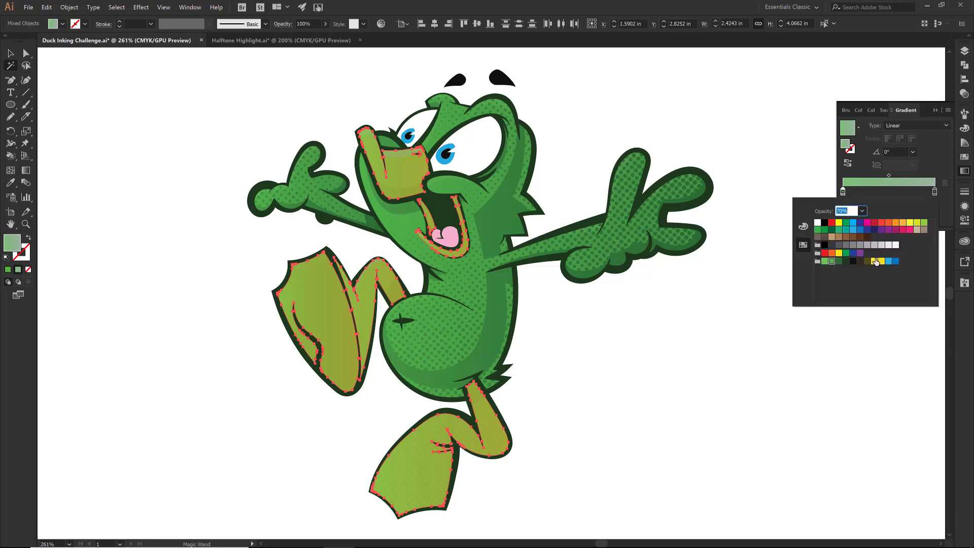
pyautogui.click(875, 261)
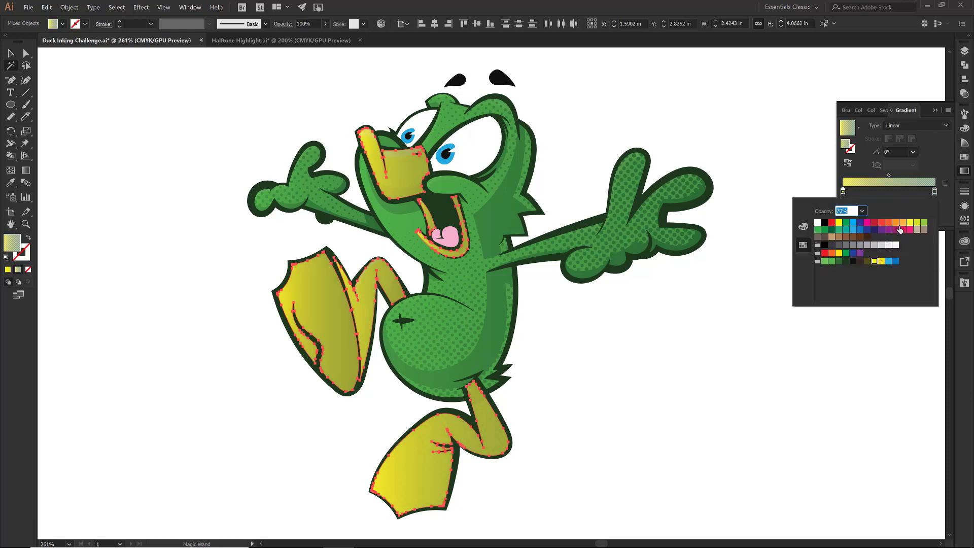
pyautogui.click(935, 192)
pyautogui.doubleClick(934, 192)
pyautogui.click(883, 262)
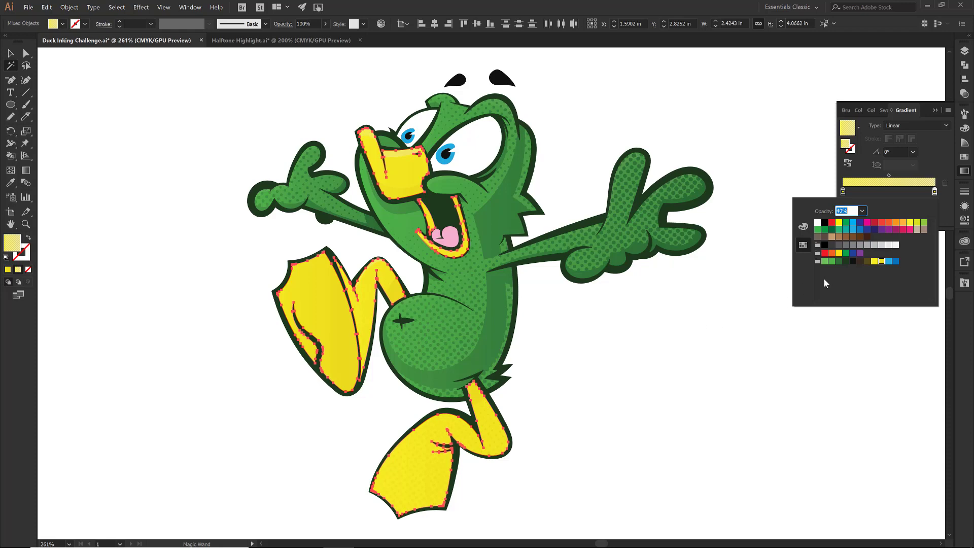
# Step: Set the yellow gradient's end stop to 20% opacity and deselect the yellow shapes
pyautogui.click(862, 211)
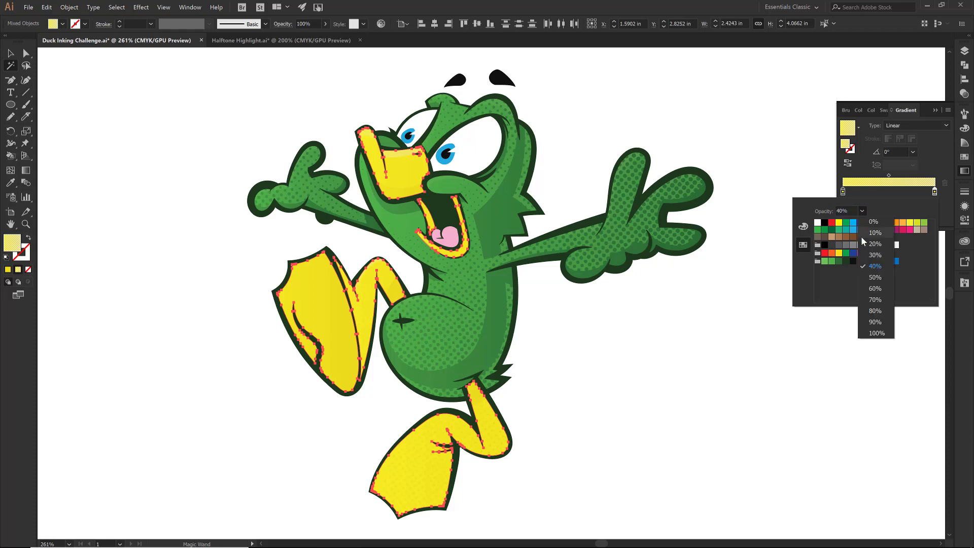
pyautogui.click(874, 244)
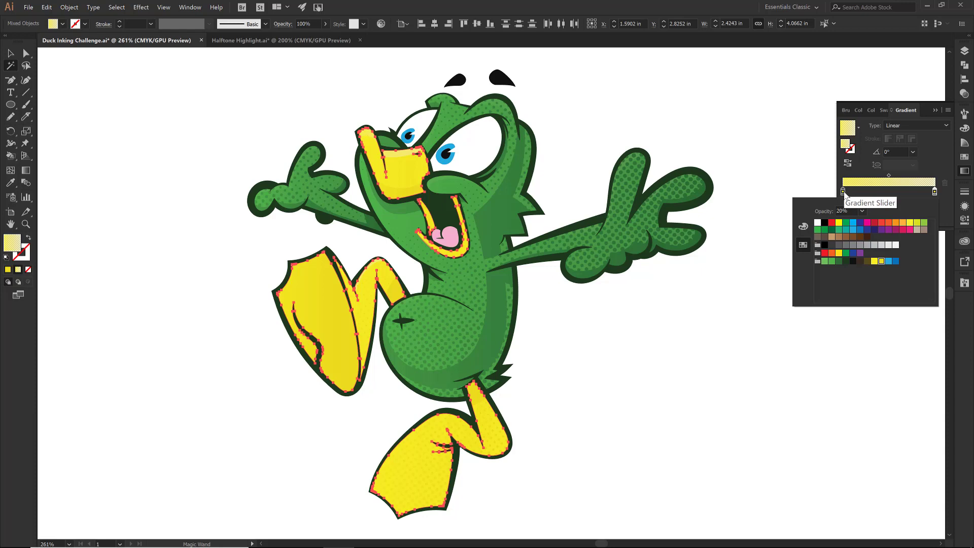
pyautogui.click(843, 193)
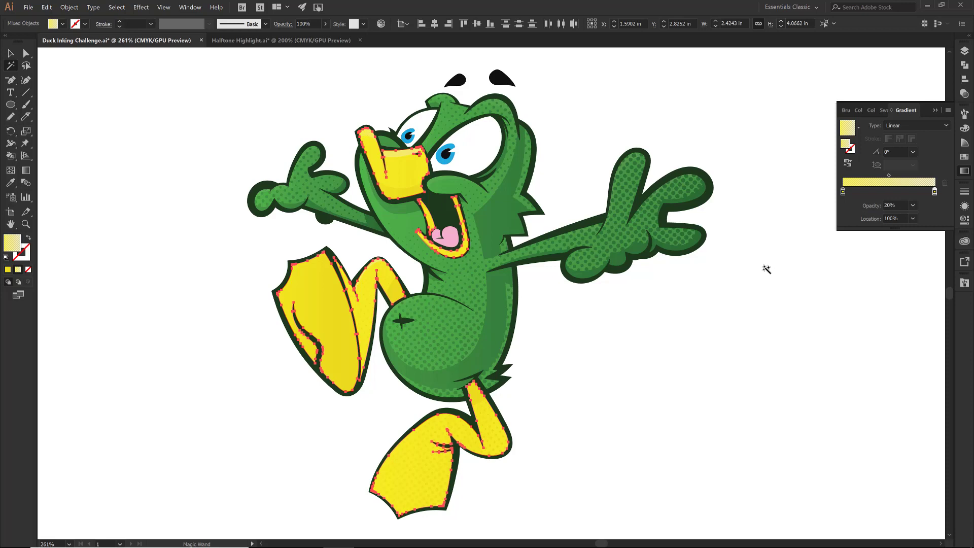
pyautogui.click(772, 271)
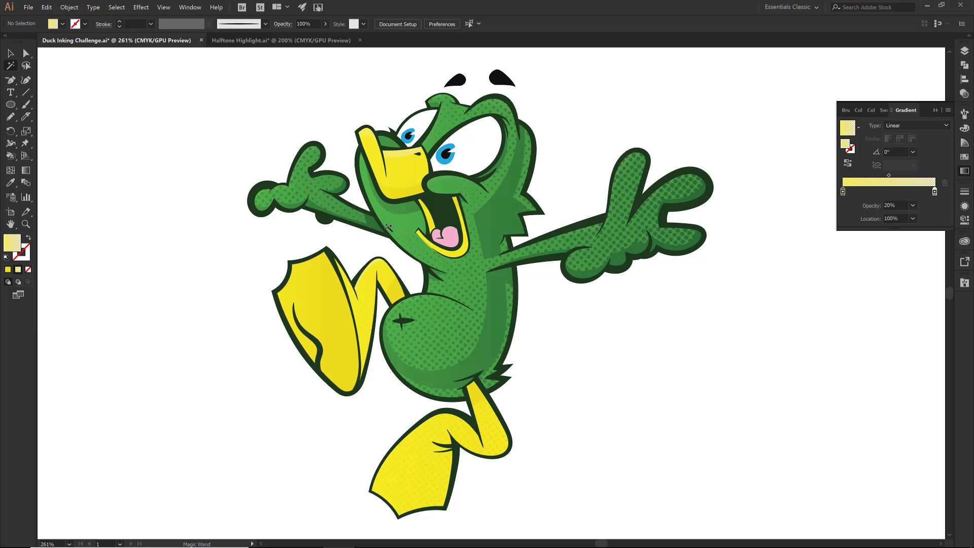
# Step: Fill the whites of both eyes with a radial white-to-light-blue gradient, its end stop at 0% opacity
pyautogui.click(477, 148)
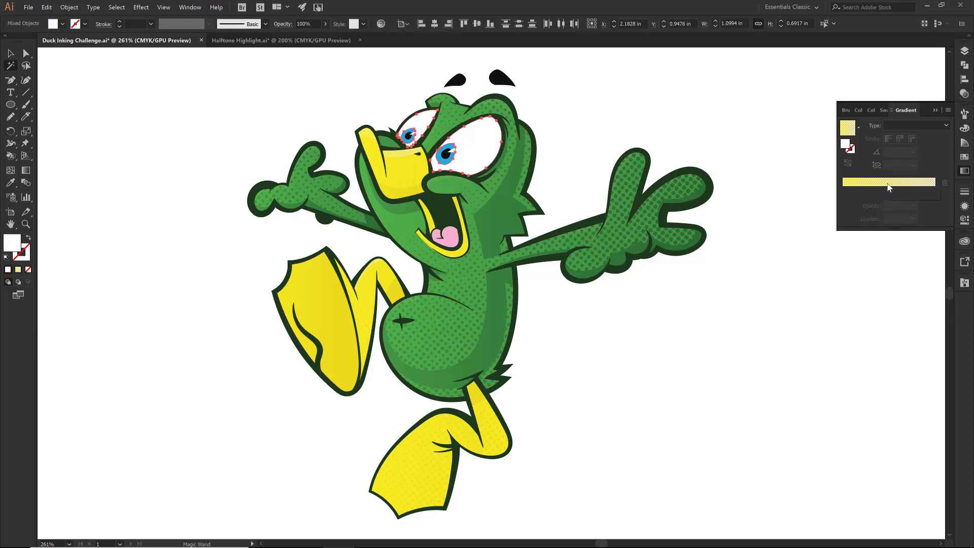
pyautogui.click(889, 186)
pyautogui.click(915, 125)
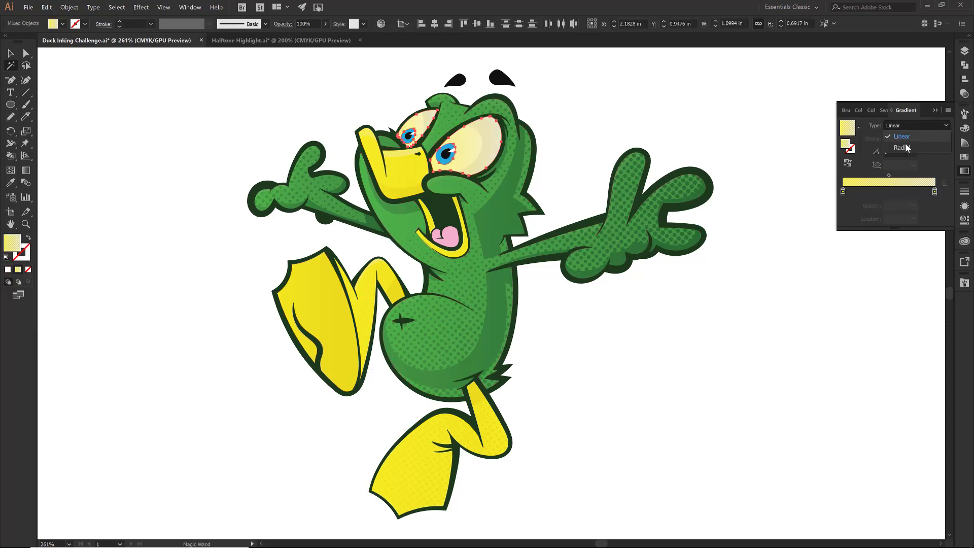
pyautogui.click(908, 147)
pyautogui.doubleClick(935, 192)
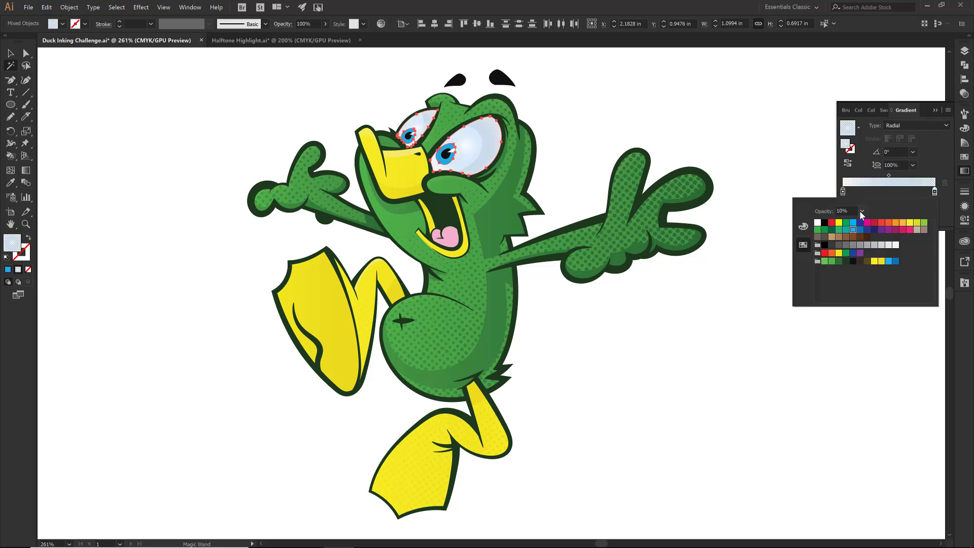
pyautogui.click(862, 211)
pyautogui.click(865, 219)
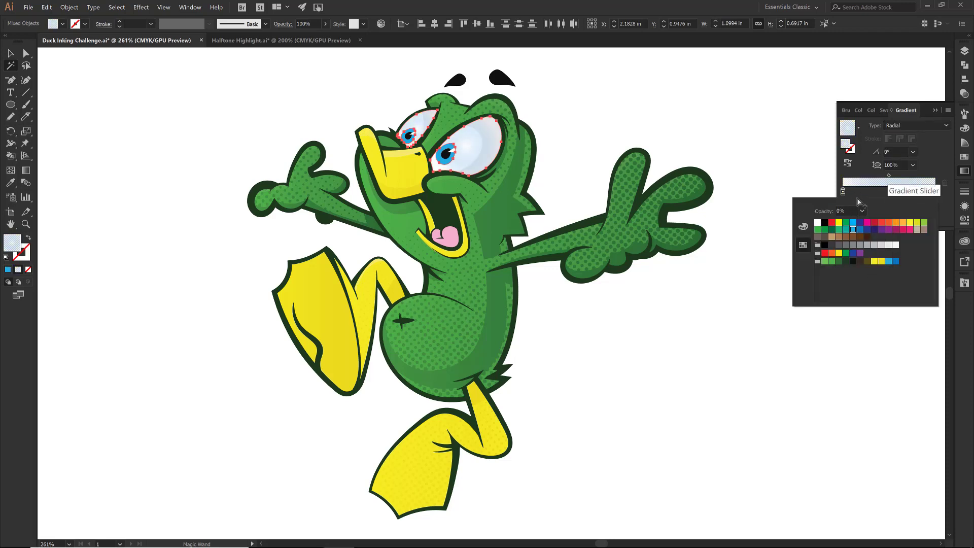
# Step: Set the eye gradient's white start stop to 100% opacity and move its midpoint to about 67%
pyautogui.click(862, 211)
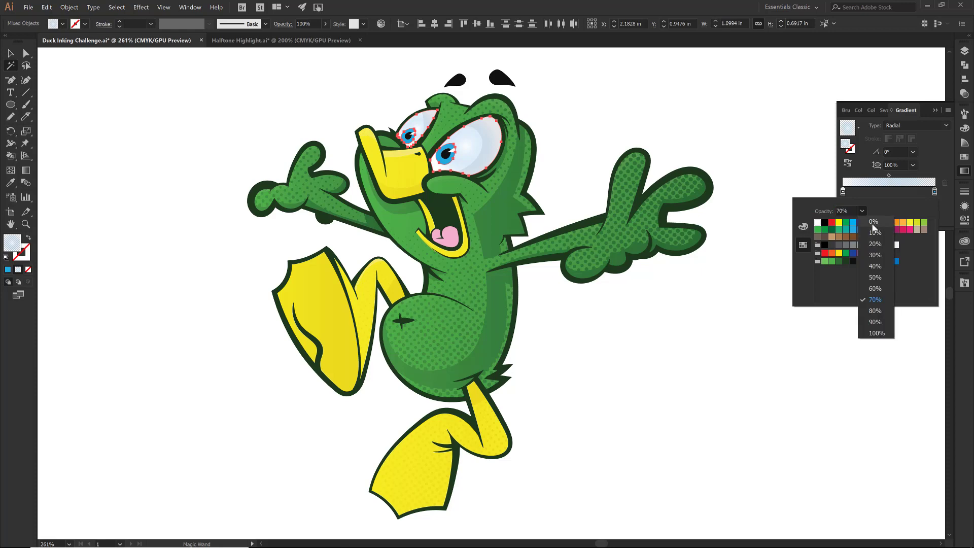
pyautogui.click(876, 334)
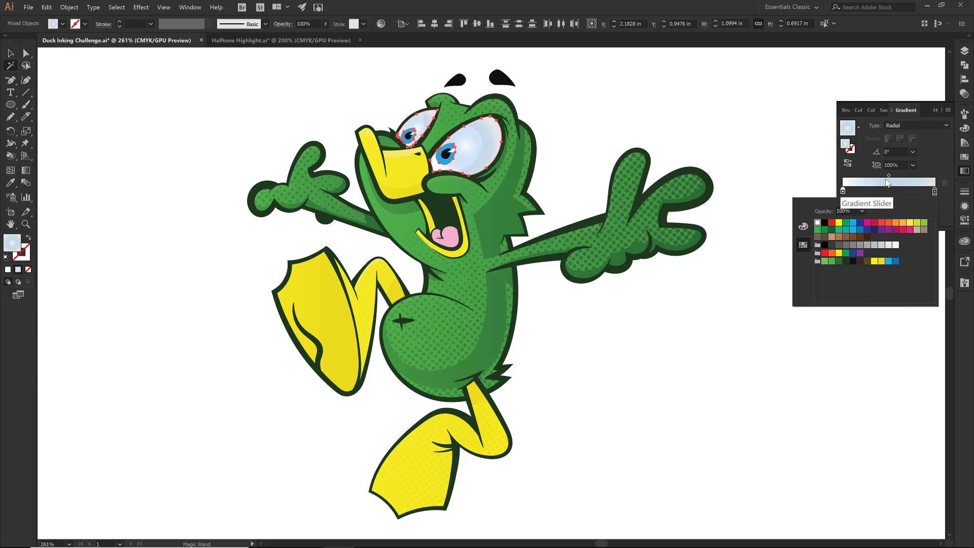
pyautogui.click(888, 177)
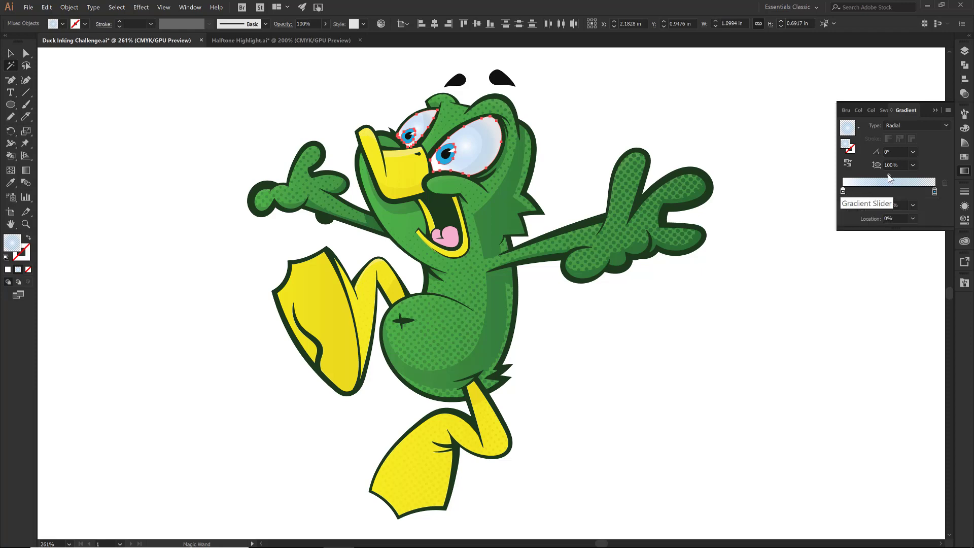
pyautogui.moveTo(889, 177); pyautogui.dragTo(909, 177)
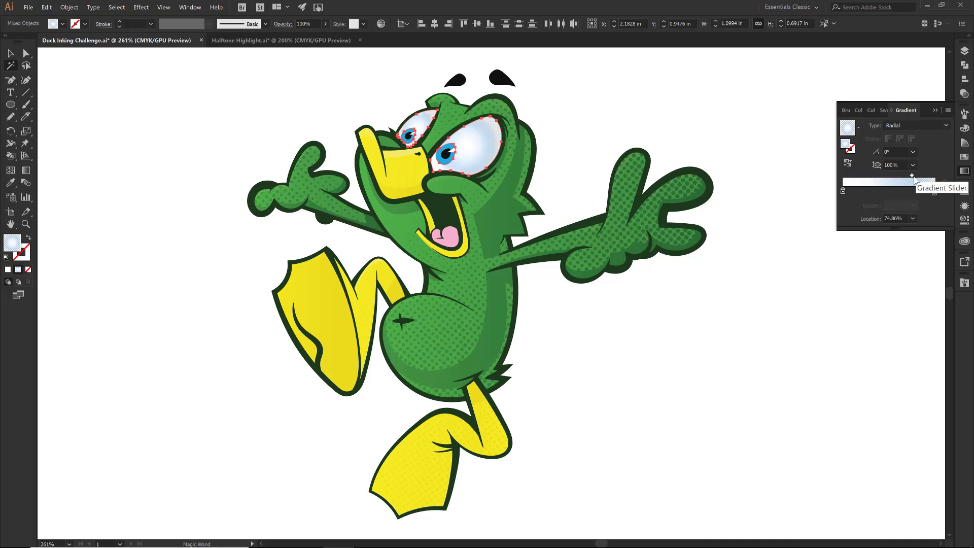
pyautogui.moveTo(912, 181); pyautogui.dragTo(907, 182)
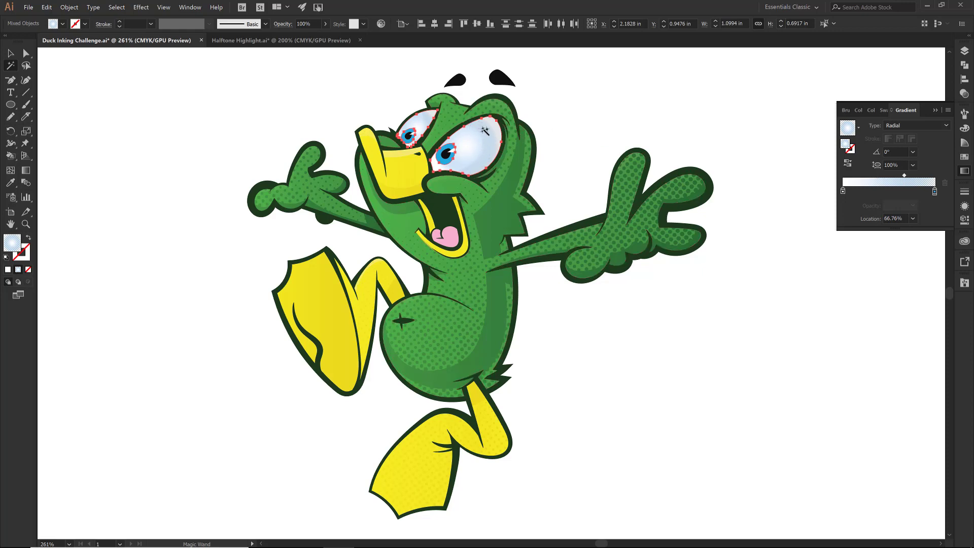
# Step: Reposition the radial gradients on both eye whites with the Gradient tool, centring them nearer the pupils and extending them past the outer edges
pyautogui.keyDown('shift'); pyautogui.click(504, 172); pyautogui.keyUp('shift')
pyautogui.hotkey('ctrl', 'z')
pyautogui.click(26, 171)
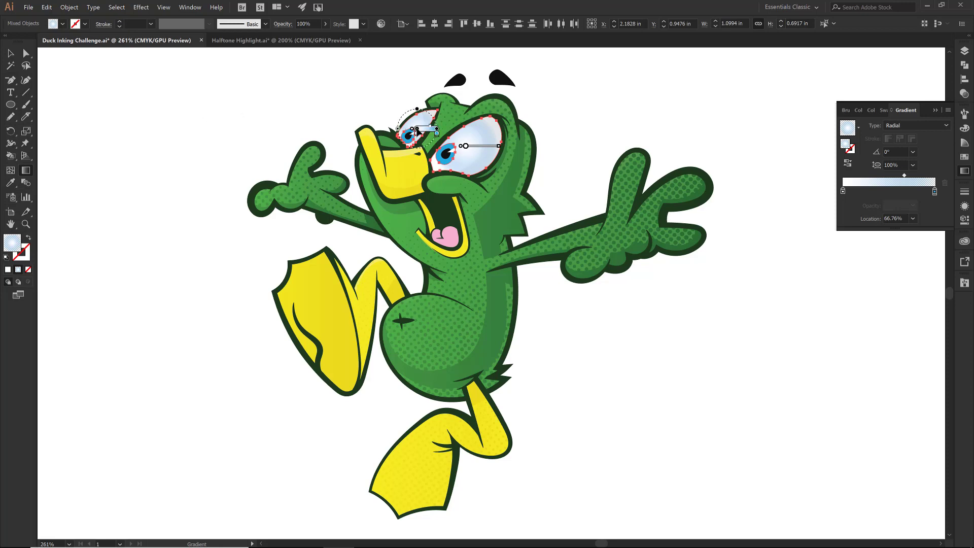
pyautogui.moveTo(417, 128); pyautogui.dragTo(410, 129)
pyautogui.moveTo(465, 146)
pyautogui.mouseDown()
pyautogui.moveTo(456, 148)
pyautogui.moveTo(514, 147)
pyautogui.mouseUp()
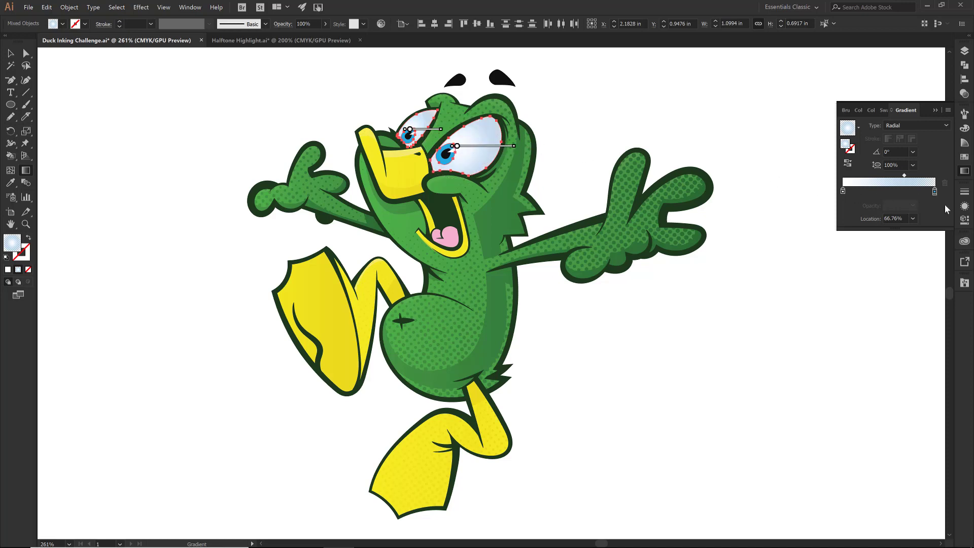
# Step: Recolour the end stop of the eye-white gradient with a light grey swatch from the grey colour group
pyautogui.doubleClick(934, 192)
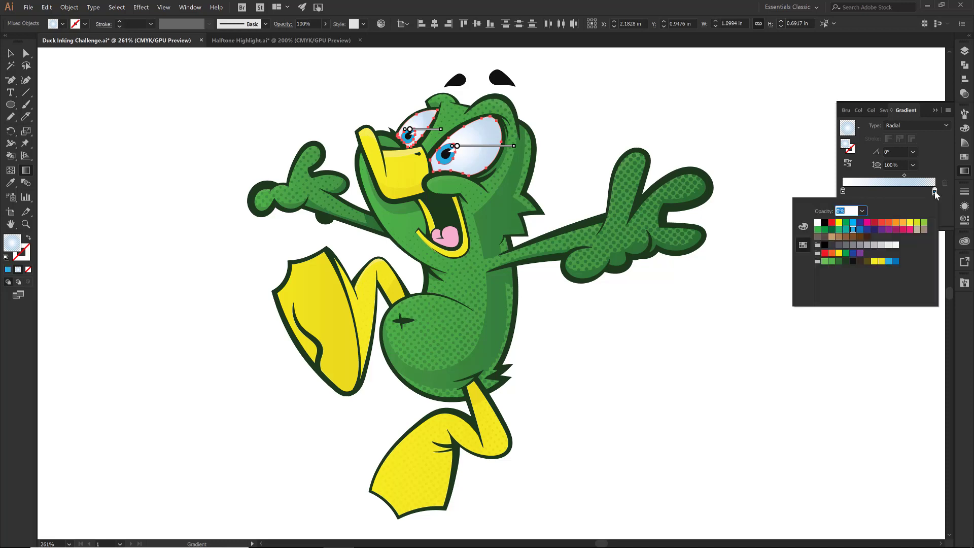
pyautogui.click(888, 245)
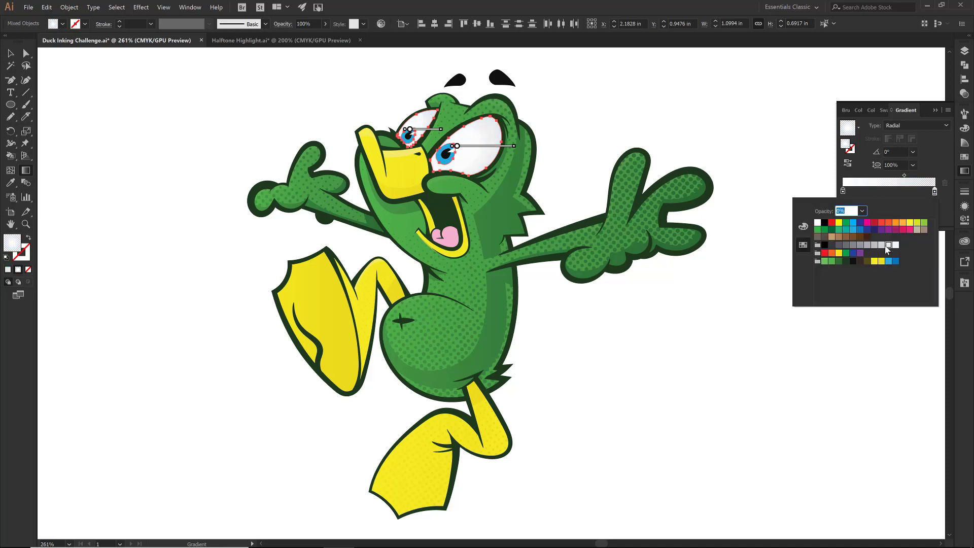
pyautogui.click(875, 246)
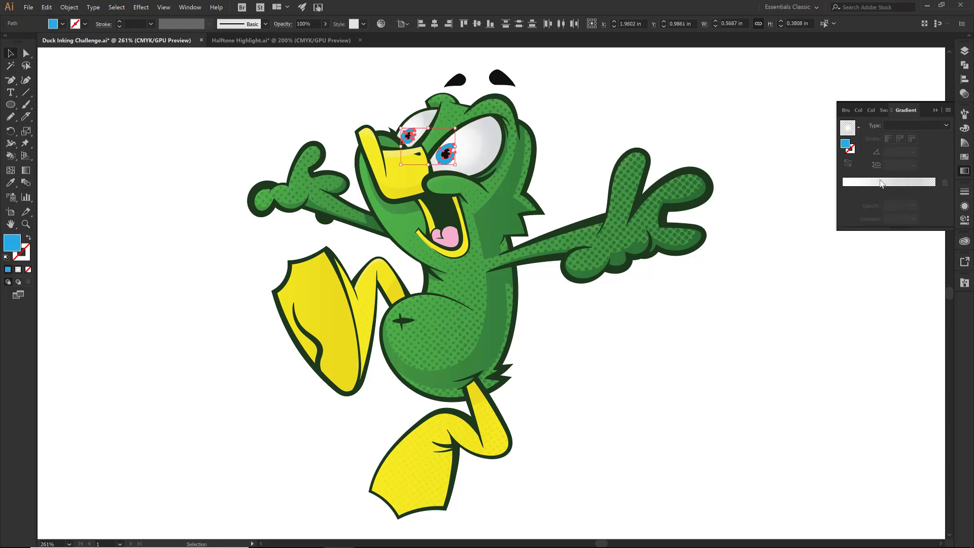
# Step: Fill both blue irises with a radial gradient from the duck colour group's light blue swatch to its darker blue swatch
pyautogui.click(881, 183)
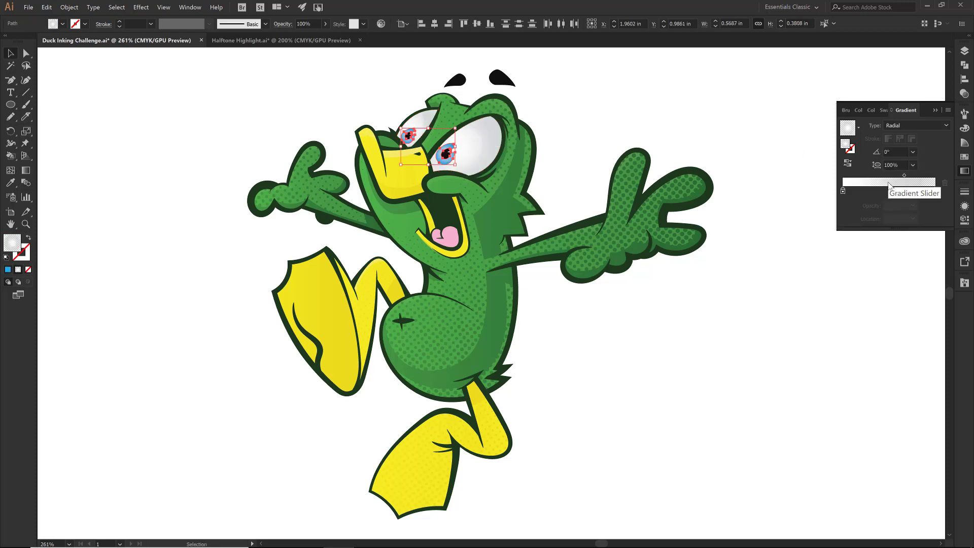
pyautogui.click(843, 192)
pyautogui.doubleClick(843, 192)
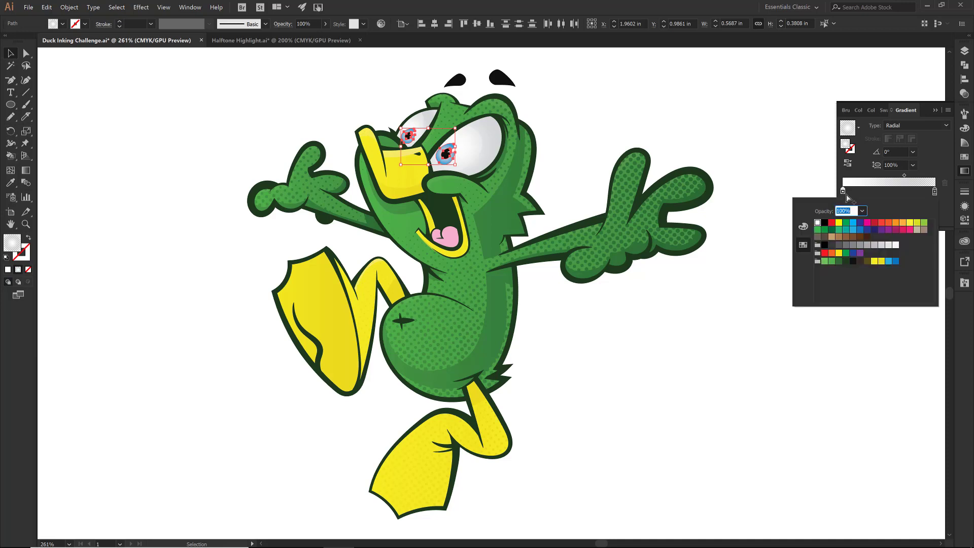
pyautogui.click(889, 261)
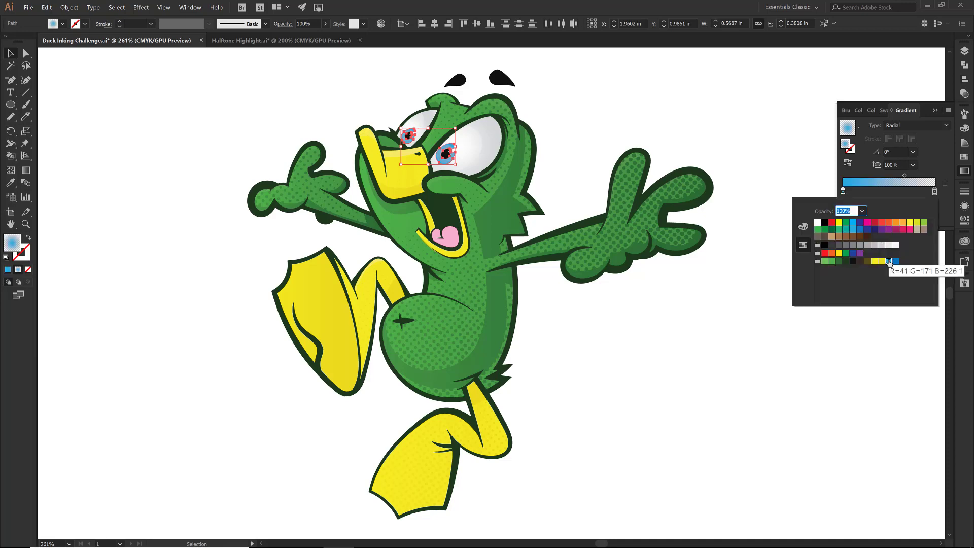
pyautogui.click(934, 192)
pyautogui.doubleClick(934, 192)
pyautogui.click(896, 260)
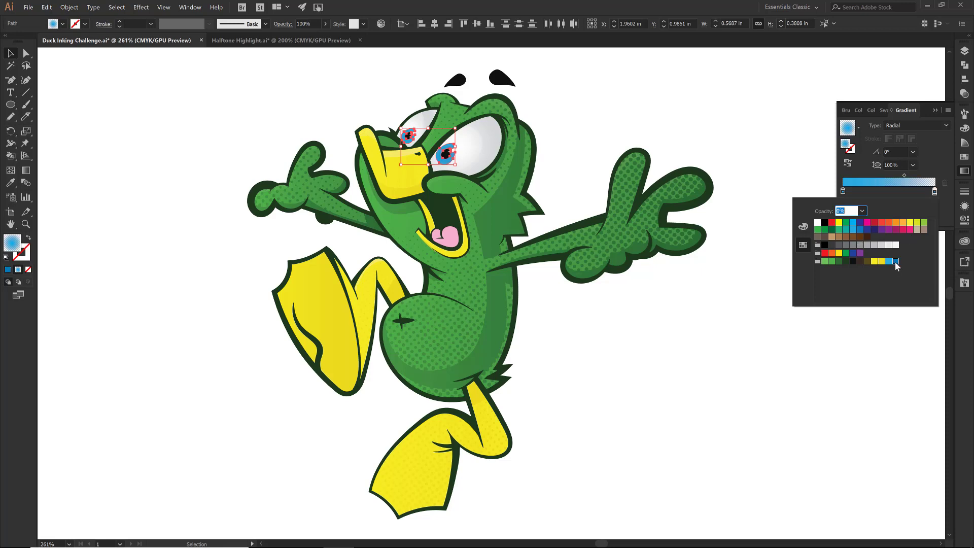
# Step: Try 100% opacity on the iris gradient's end stop, settle on 60% and deselect the irises
pyautogui.click(934, 192)
pyautogui.doubleClick(934, 192)
pyautogui.click(862, 210)
pyautogui.click(876, 333)
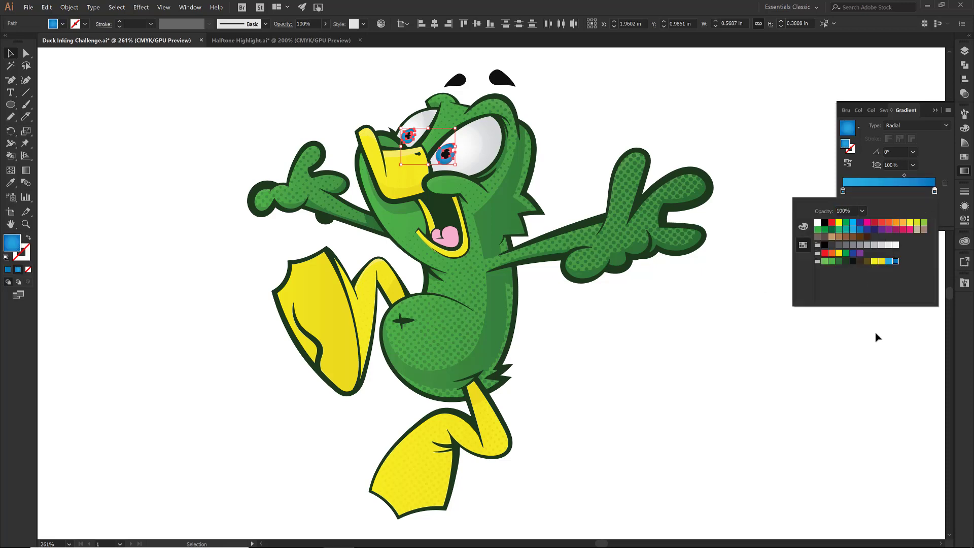
pyautogui.click(734, 299)
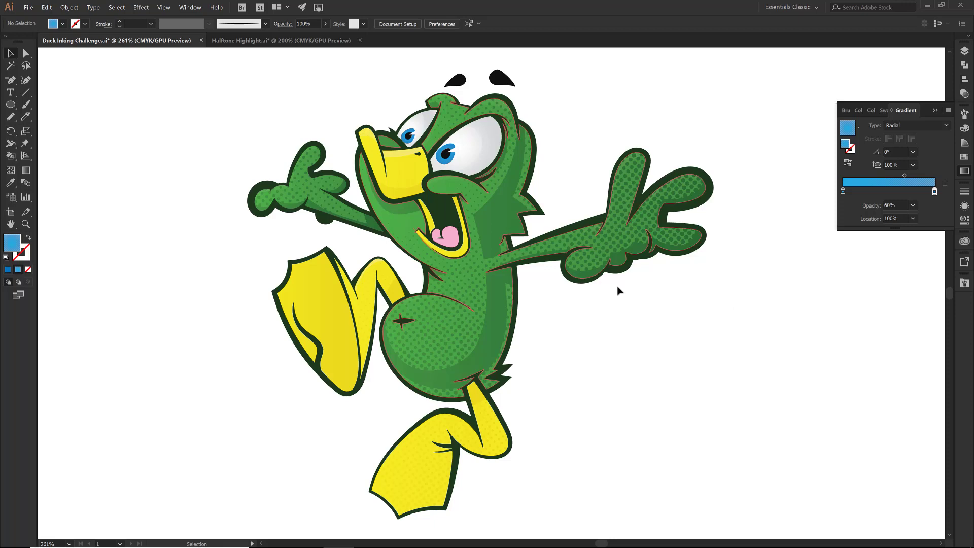
# Step: Hide all the visible layers, from the base colour layer up through the shadow, halftone, gradient and finished-ink layers
pyautogui.click(966, 50)
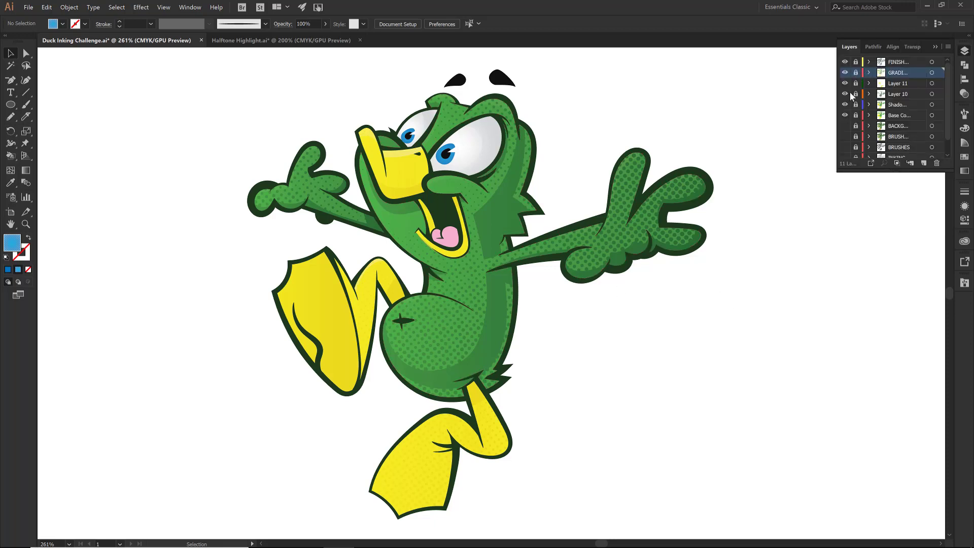
pyautogui.click(845, 125)
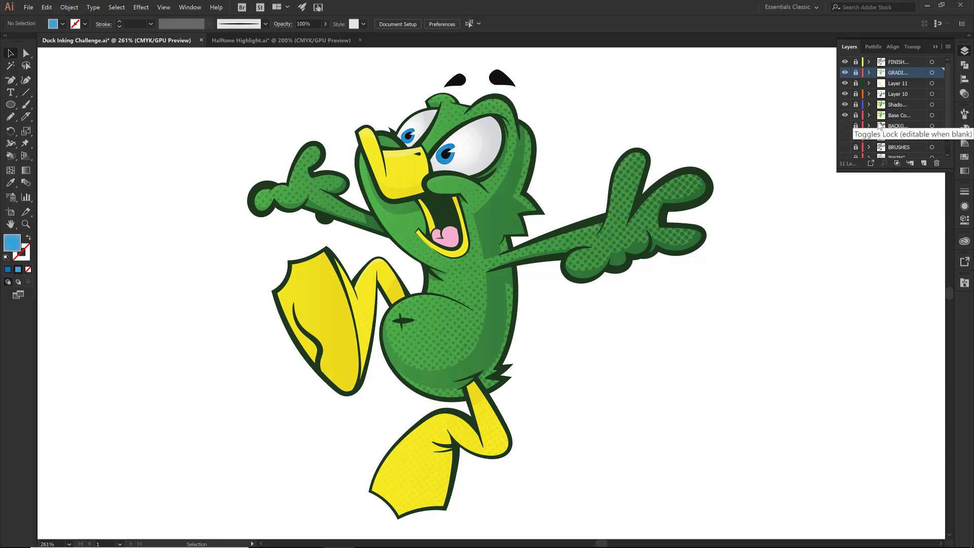
pyautogui.click(844, 115)
pyautogui.click(845, 94)
pyautogui.click(844, 104)
pyautogui.click(844, 84)
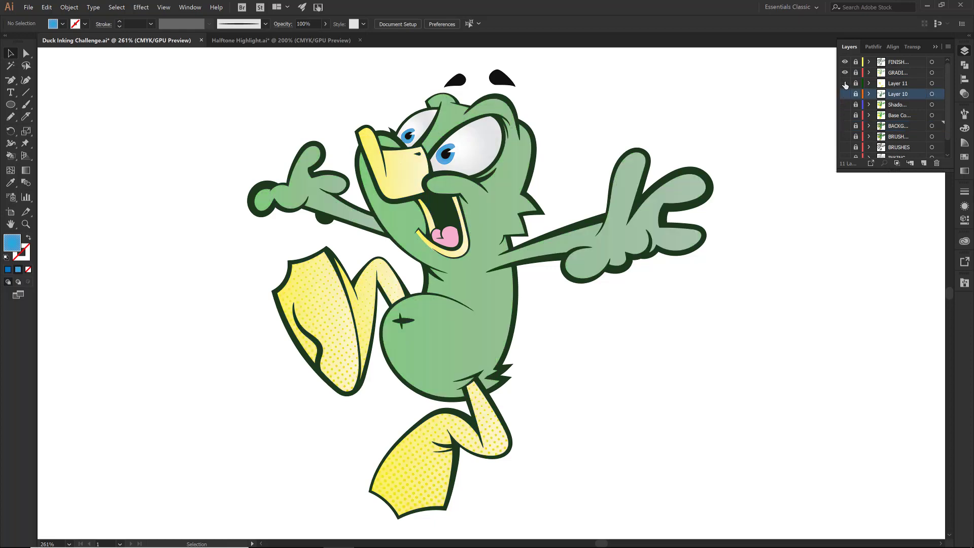
pyautogui.click(845, 73)
pyautogui.click(844, 61)
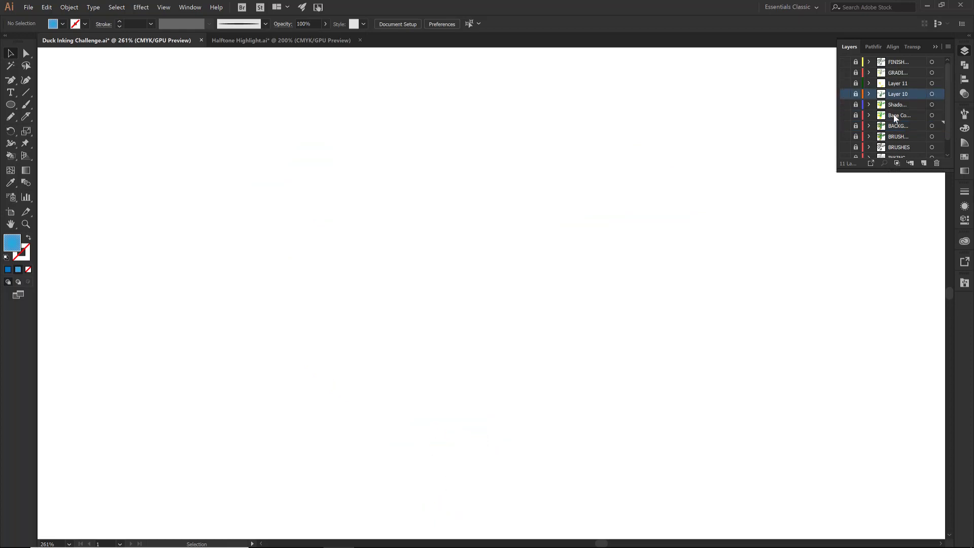
# Step: Show and unlock only the BACKG... layer and select all of its duck artwork
pyautogui.click(898, 127)
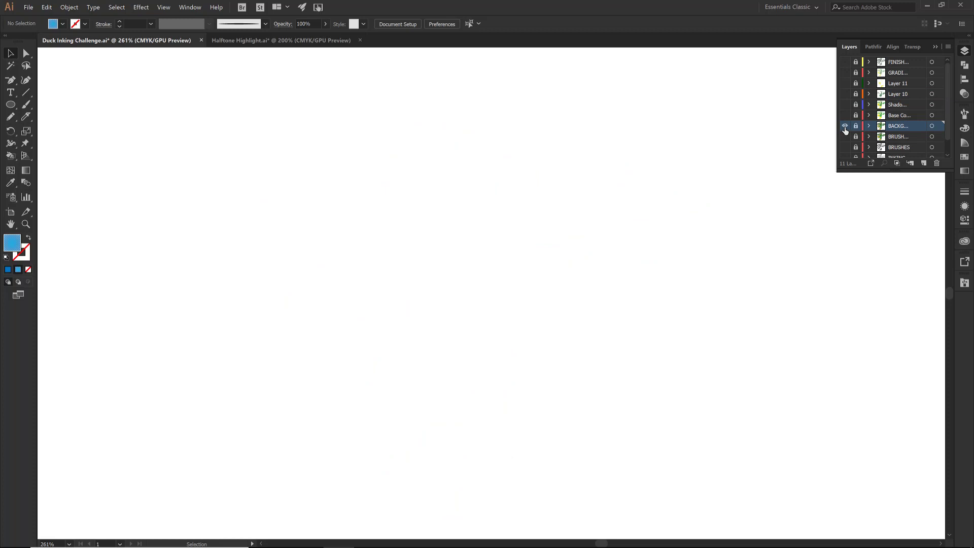
pyautogui.click(845, 125)
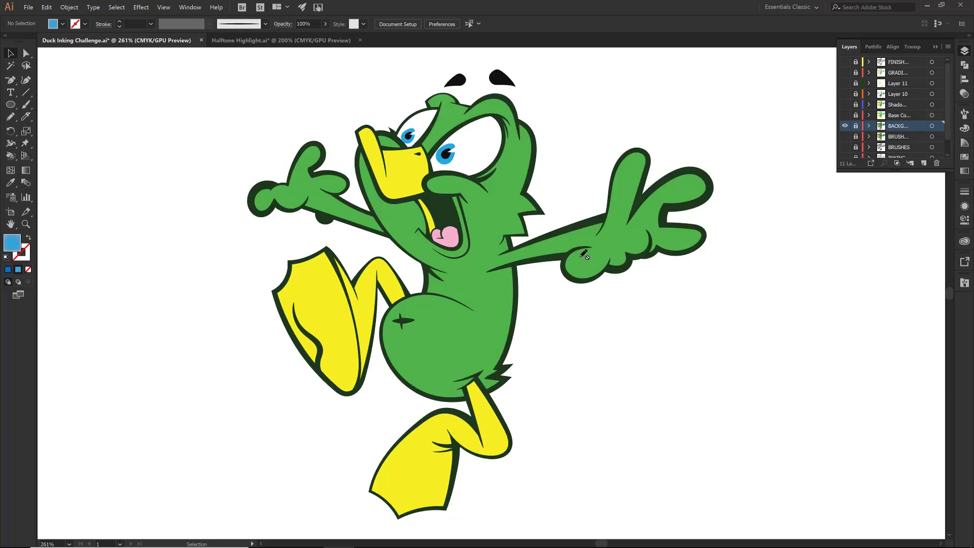
pyautogui.click(856, 130)
pyautogui.hotkey('ctrl', 'a')
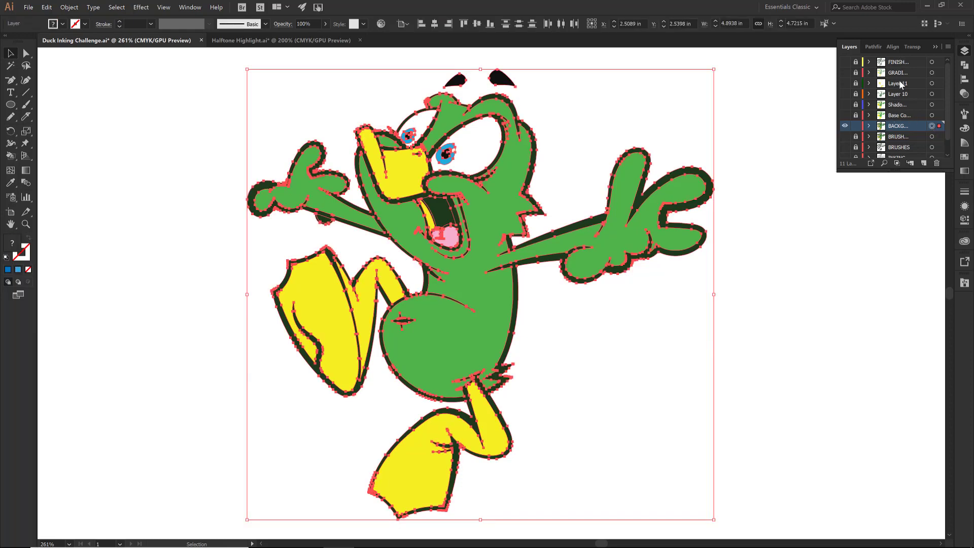
# Step: Unite the selected duck artwork into one silhouette with Pathfinder and fill it with the duck colour group's light green swatch
pyautogui.click(965, 67)
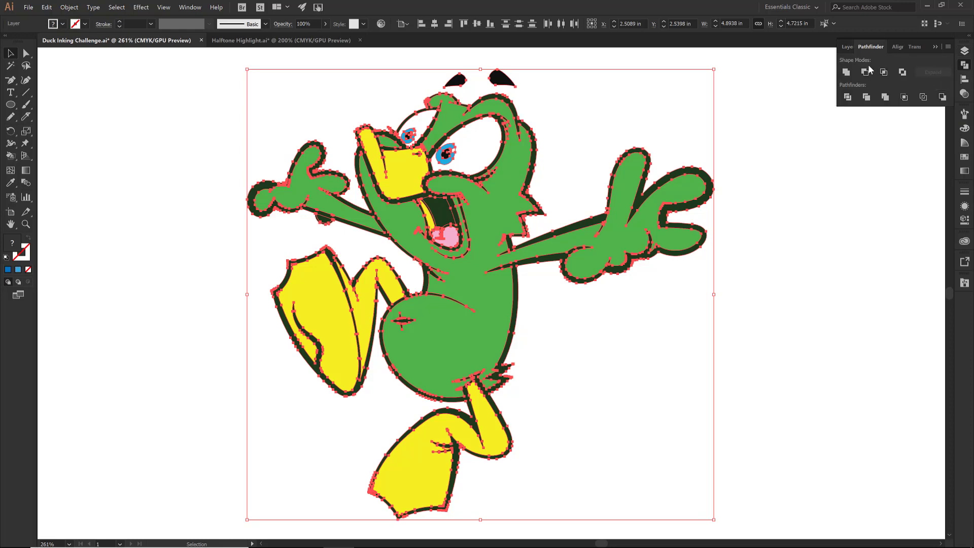
pyautogui.click(845, 74)
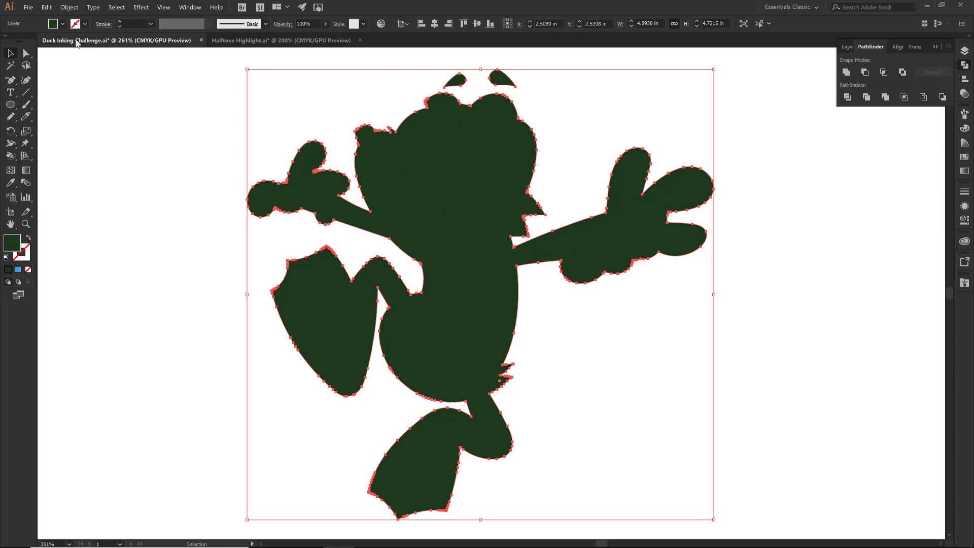
pyautogui.click(63, 24)
pyautogui.click(15, 87)
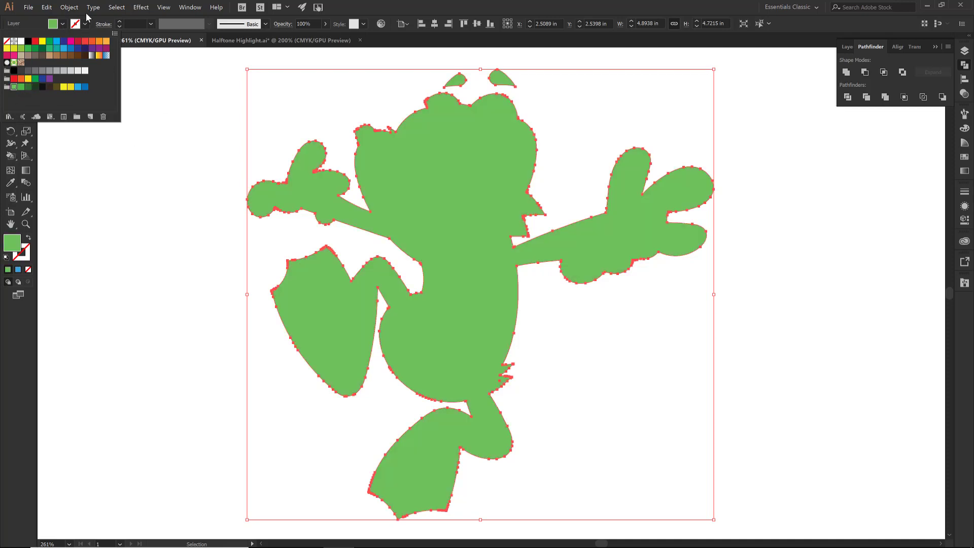
# Step: Offset the green silhouette's path by 0.1389 in with round joins
pyautogui.click(69, 7)
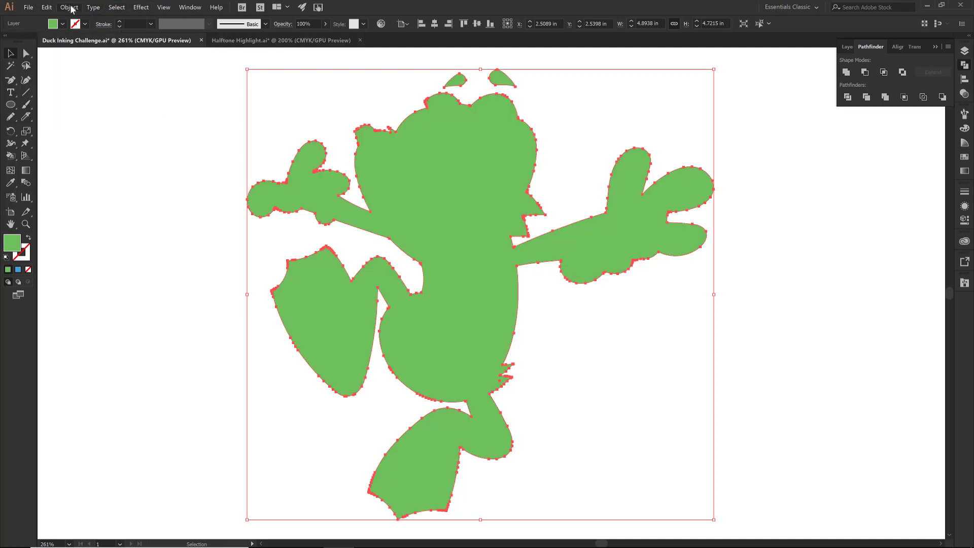
pyautogui.click(69, 7)
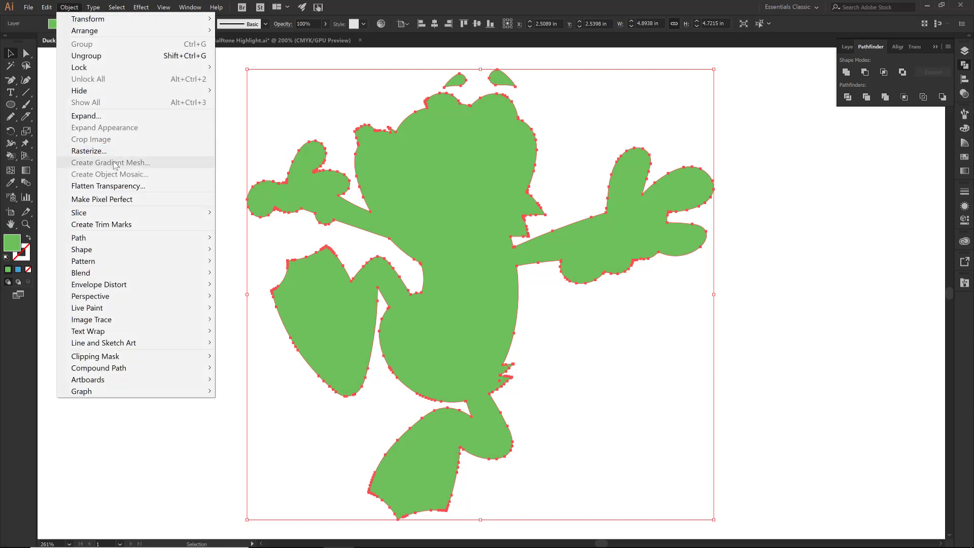
pyautogui.moveTo(142, 238)
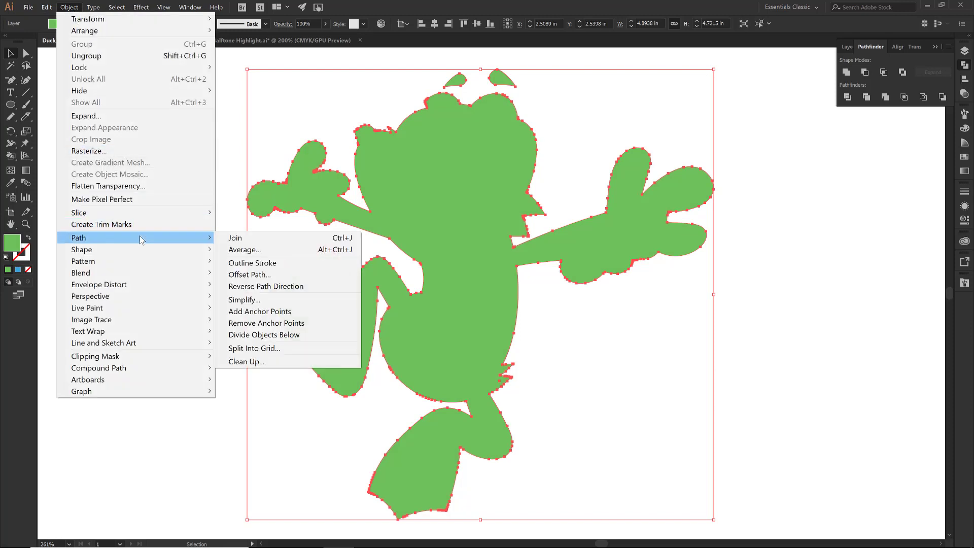
pyautogui.click(272, 278)
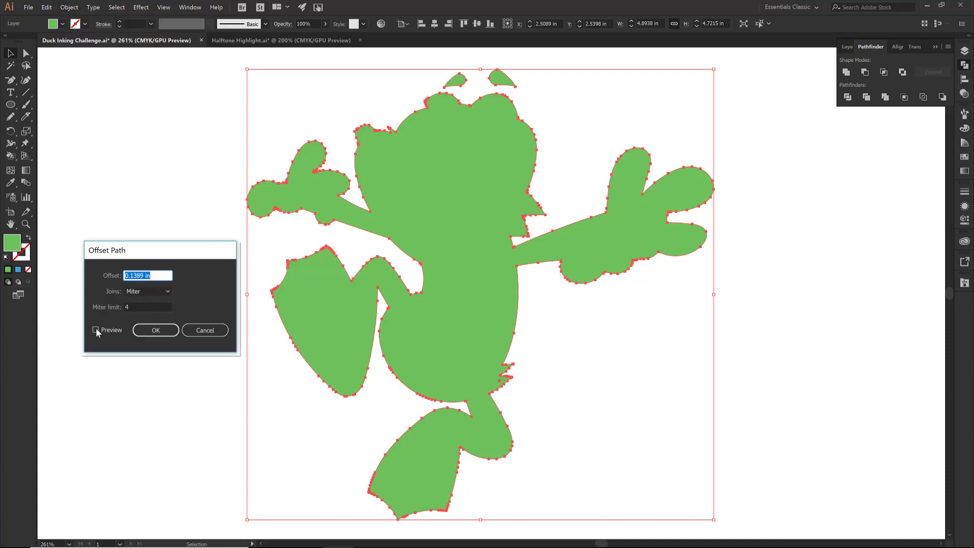
pyautogui.click(95, 331)
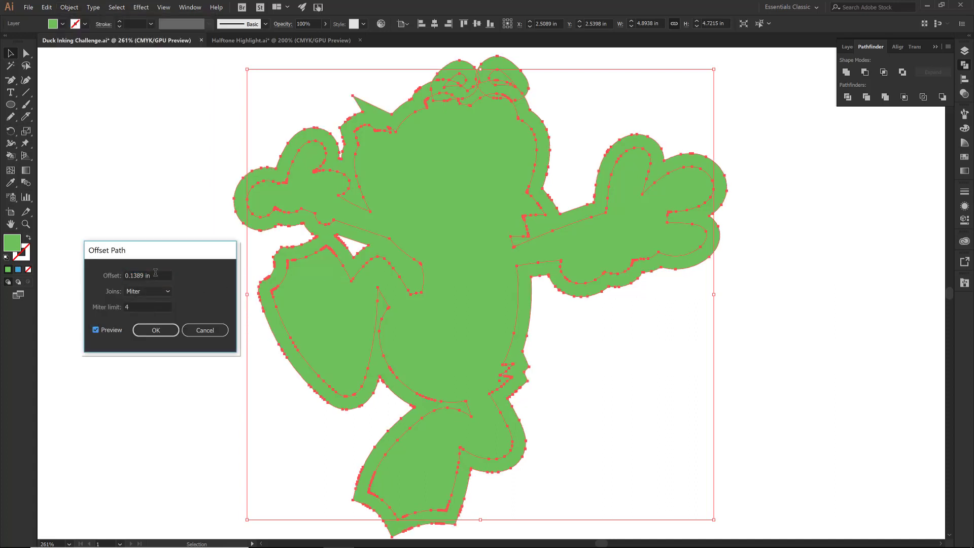
pyautogui.click(156, 295)
pyautogui.click(152, 312)
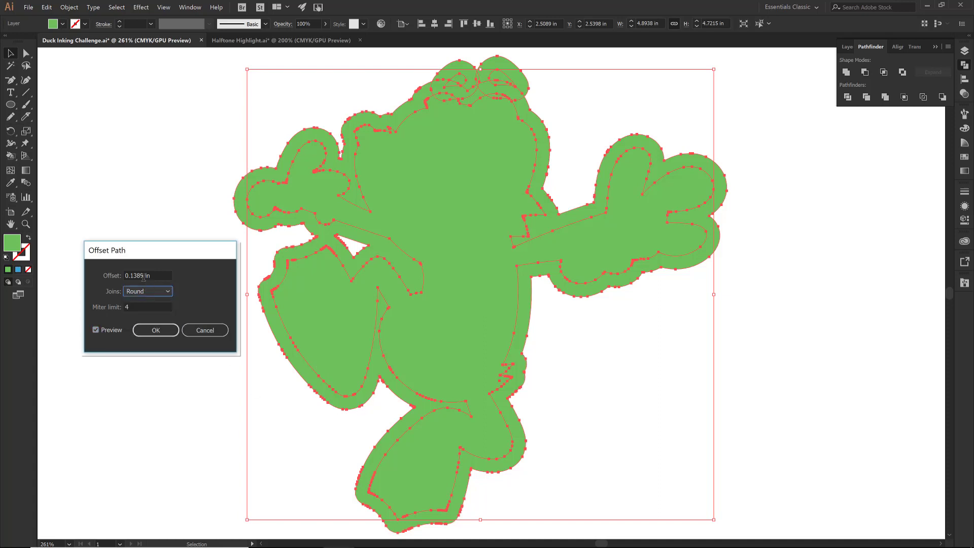
pyautogui.moveTo(144, 275); pyautogui.dragTo(137, 278)
pyautogui.click(154, 331)
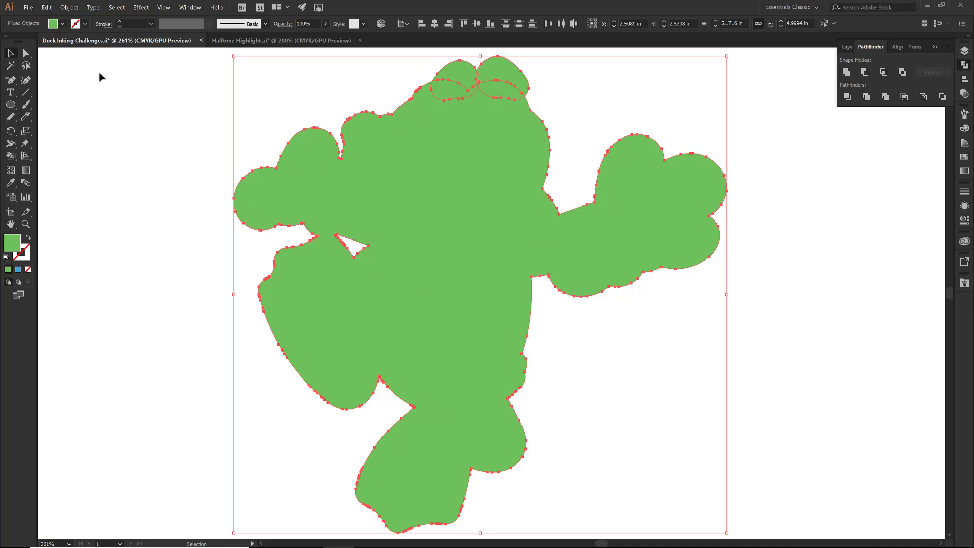
# Step: Fill the offset shapes with the duck colour group's yellow swatch and lighten it to a pale cream
pyautogui.click(62, 23)
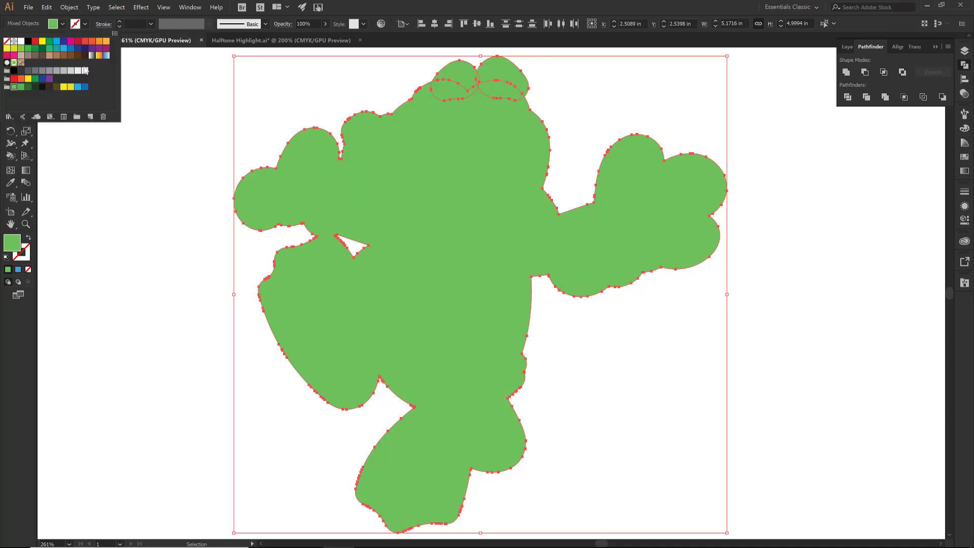
pyautogui.click(63, 89)
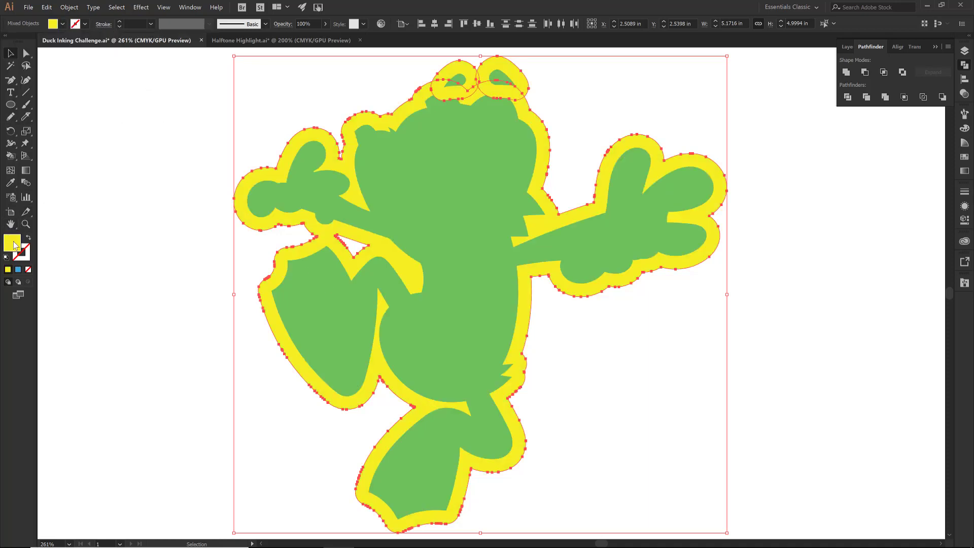
pyautogui.doubleClick(13, 244)
pyautogui.click(366, 198)
pyautogui.moveTo(366, 198); pyautogui.dragTo(386, 198)
pyautogui.click(595, 200)
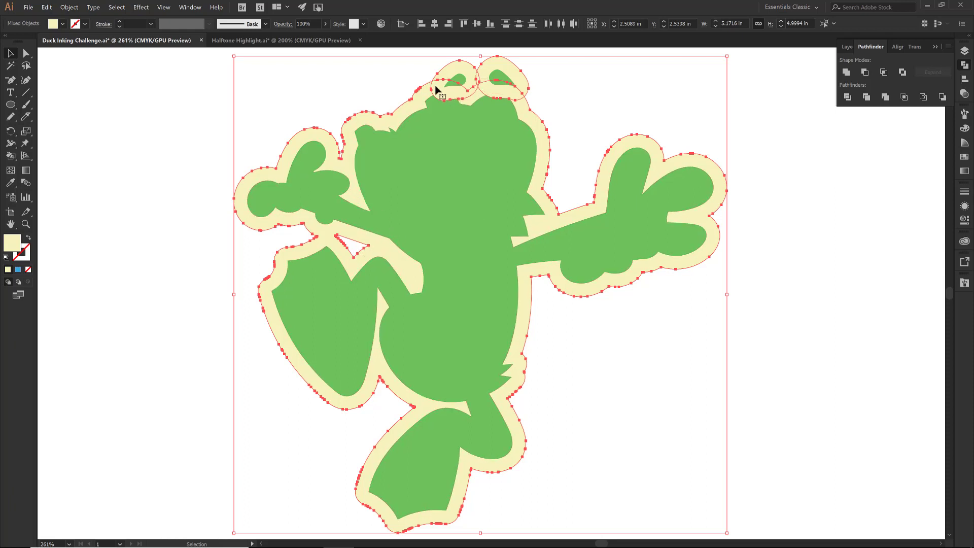
# Step: Unite the cream offset shapes into one outline and send it behind the green silhouette
pyautogui.click(847, 72)
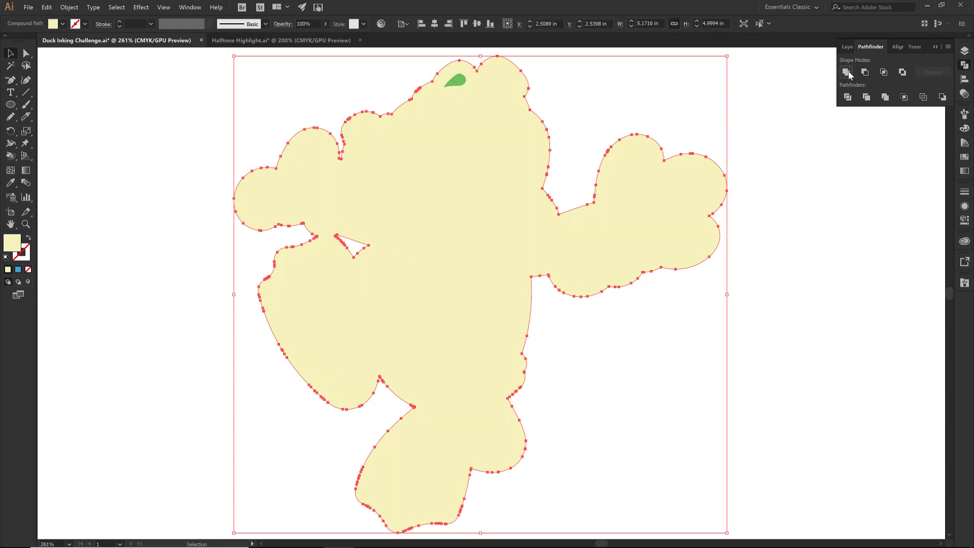
pyautogui.rightClick(515, 128)
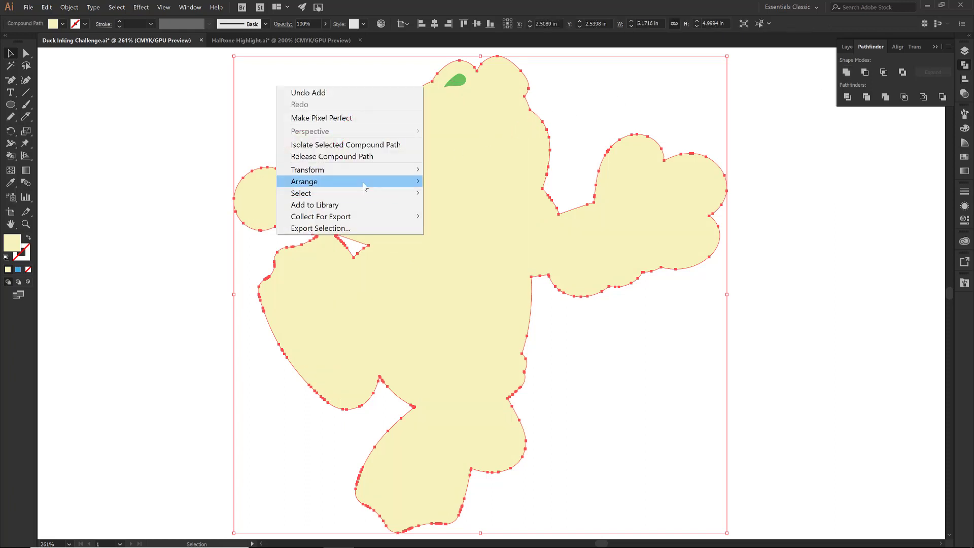
pyautogui.moveTo(363, 181)
pyautogui.click(197, 217)
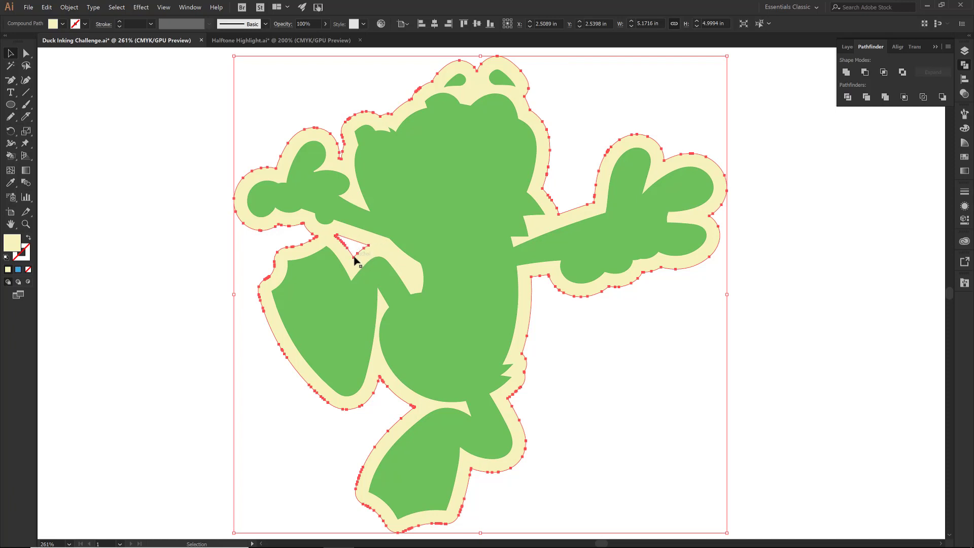
# Step: Close the small triangular gap between the raised leg and arm by removing its anchor points from the cream outline, and deselect
pyautogui.press('a')
pyautogui.click(341, 242)
pyautogui.press('p')
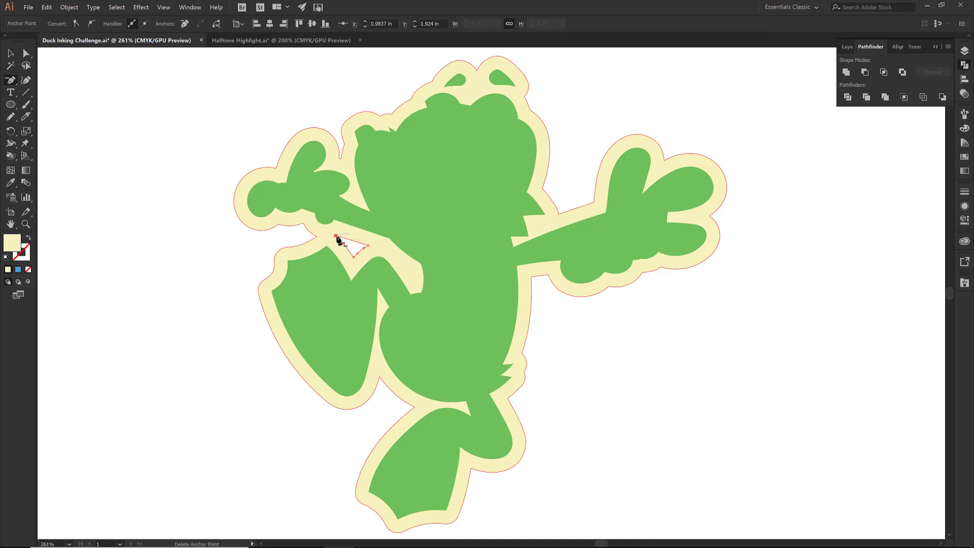
pyautogui.click(335, 235)
pyautogui.hotkey('shift', 'b')
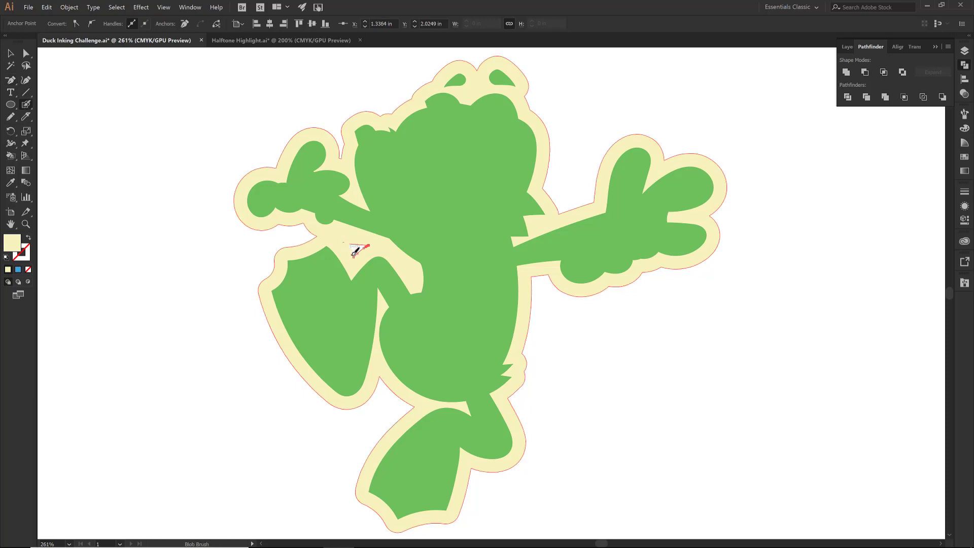
pyautogui.moveTo(365, 244); pyautogui.dragTo(370, 243)
pyautogui.hotkey('ctrl', 'shift', 'a')
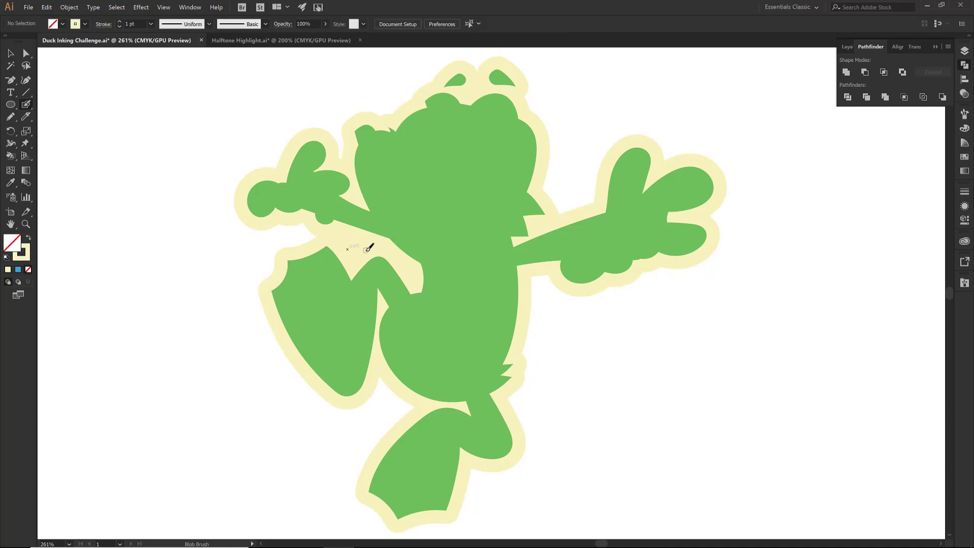
# Step: Show the artwork layers again and ungroup the background layer's silhouette and cream outline
pyautogui.press('v')
pyautogui.click(358, 246)
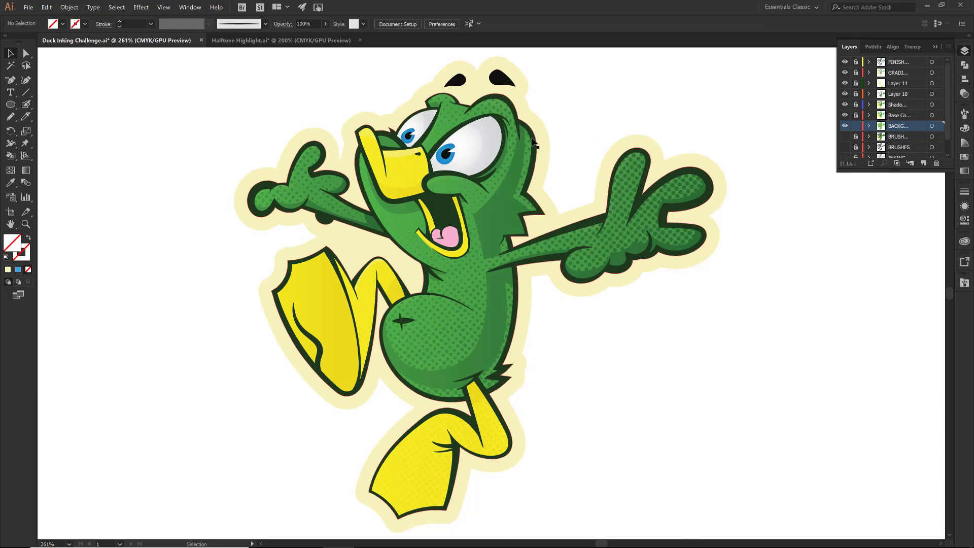
pyautogui.click(533, 142)
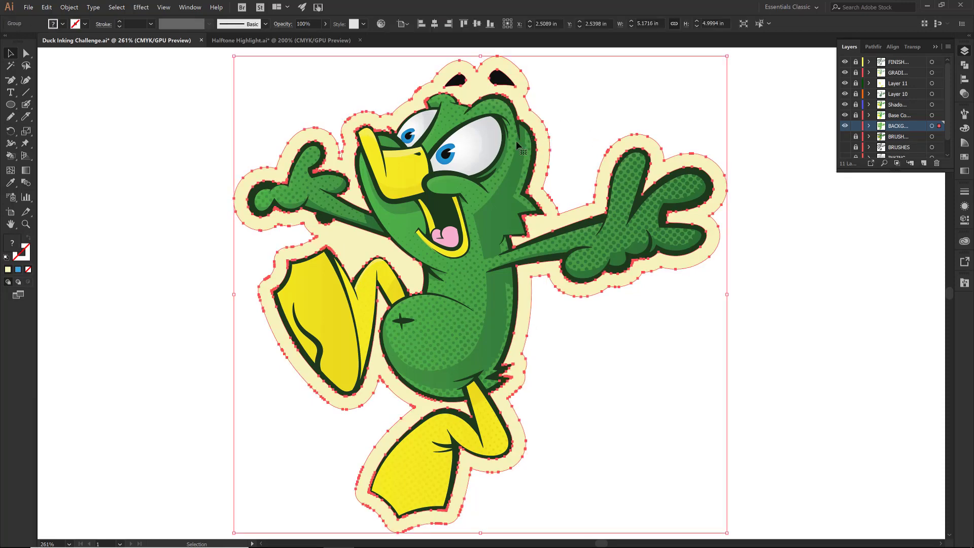
pyautogui.rightClick(279, 97)
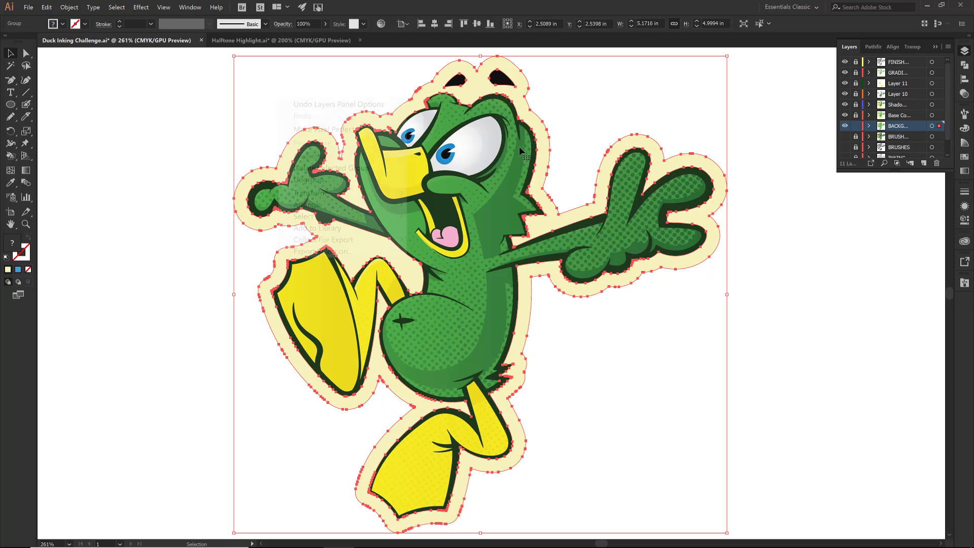
pyautogui.click(377, 184)
pyautogui.click(230, 117)
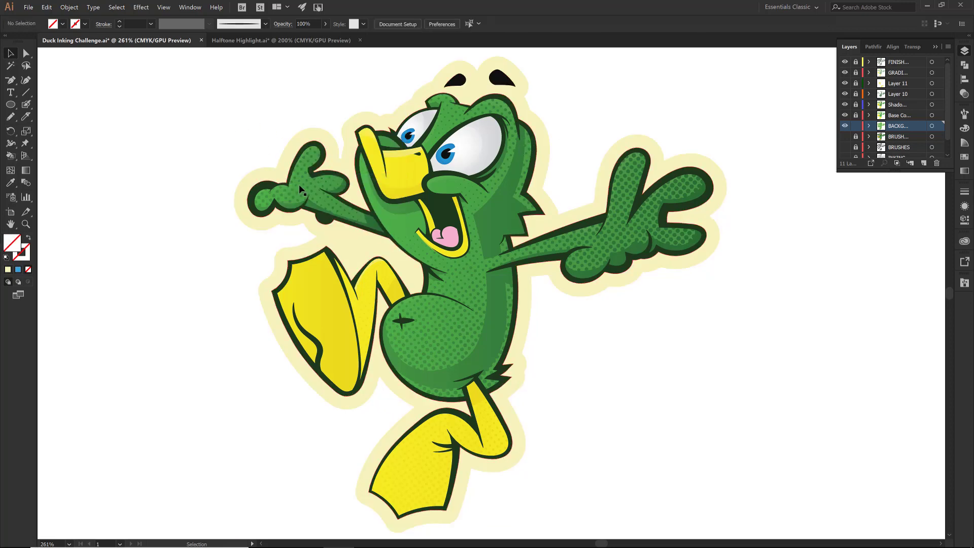
# Step: Offset the path of the green silhouette behind the duck's body by 0.025 in with round joins
pyautogui.click(300, 188)
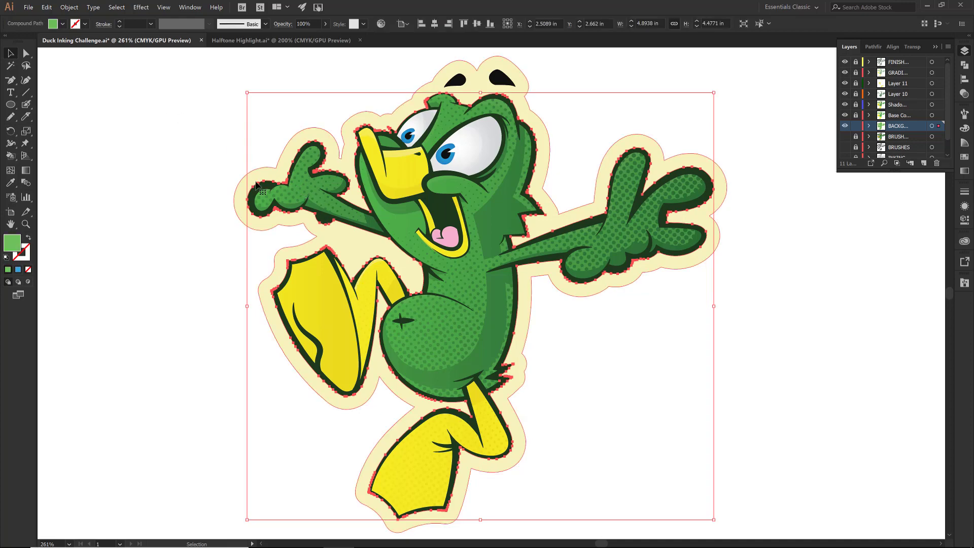
pyautogui.click(68, 8)
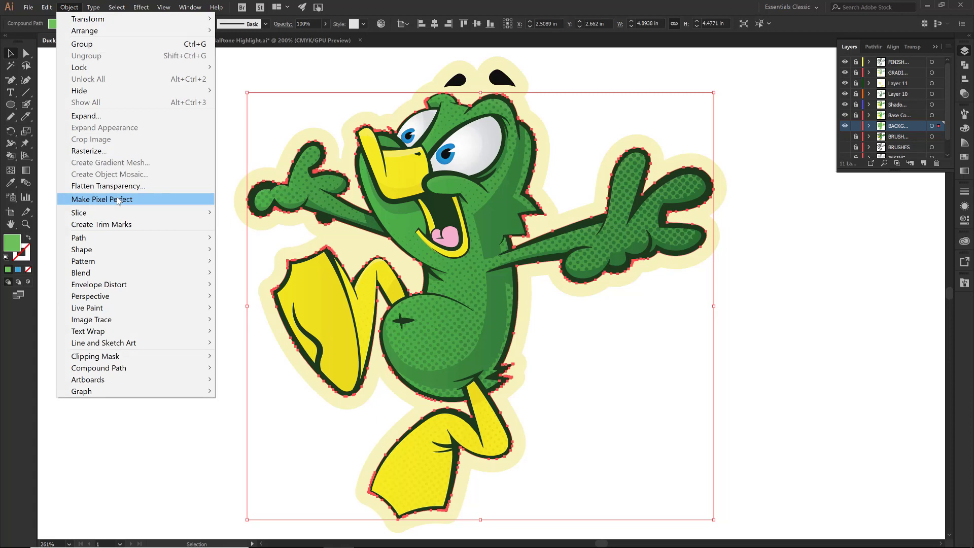
pyautogui.moveTo(116, 239)
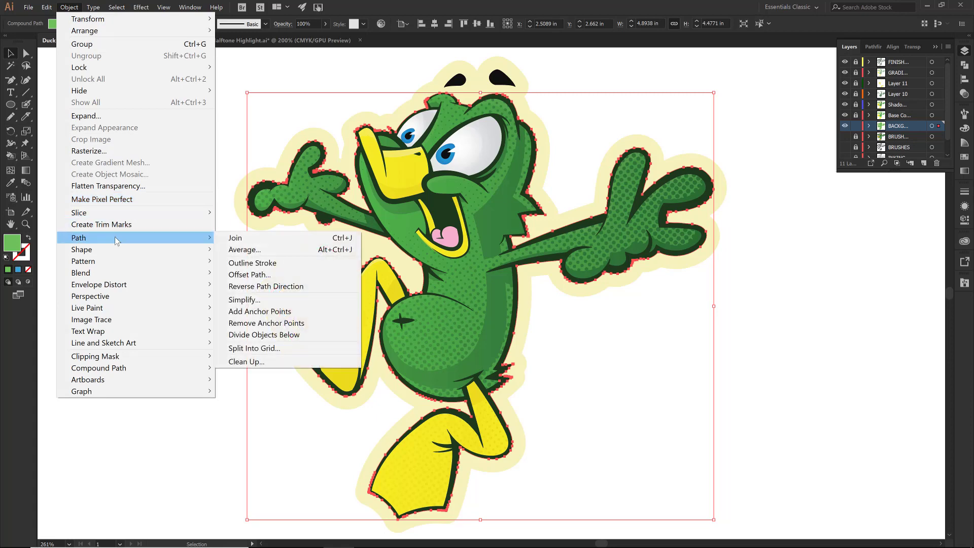
pyautogui.click(257, 277)
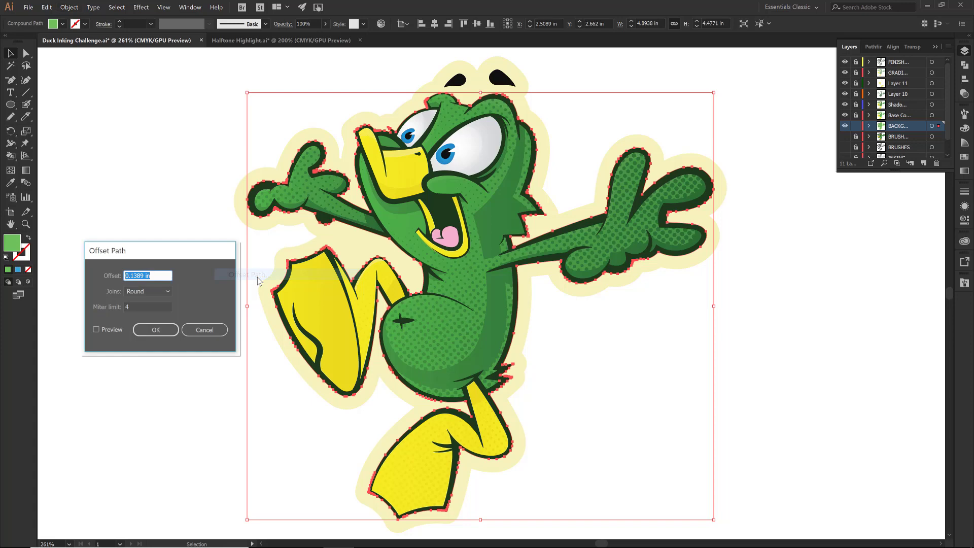
pyautogui.click(96, 331)
pyautogui.click(143, 277)
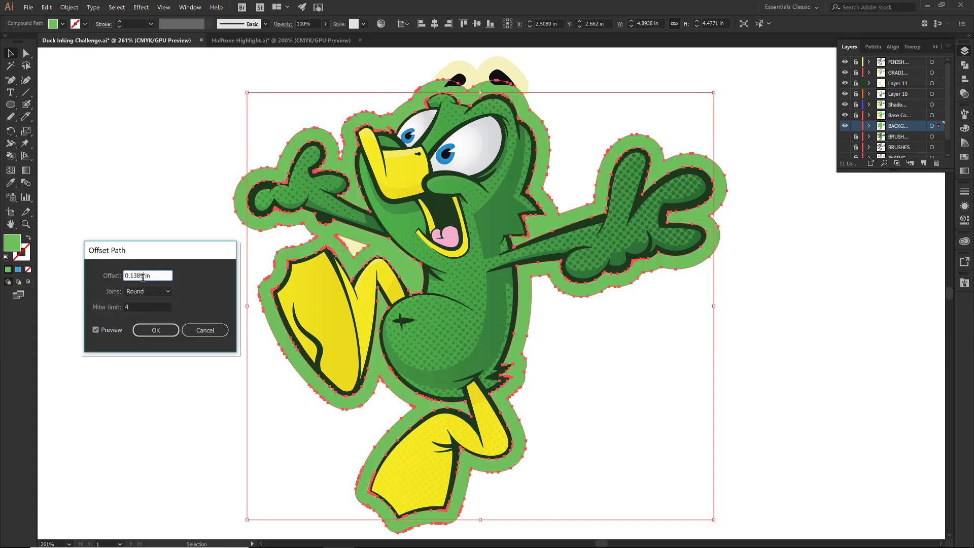
pyautogui.moveTo(140, 278); pyautogui.dragTo(134, 279)
pyautogui.write('025')
pyautogui.press('Tab')
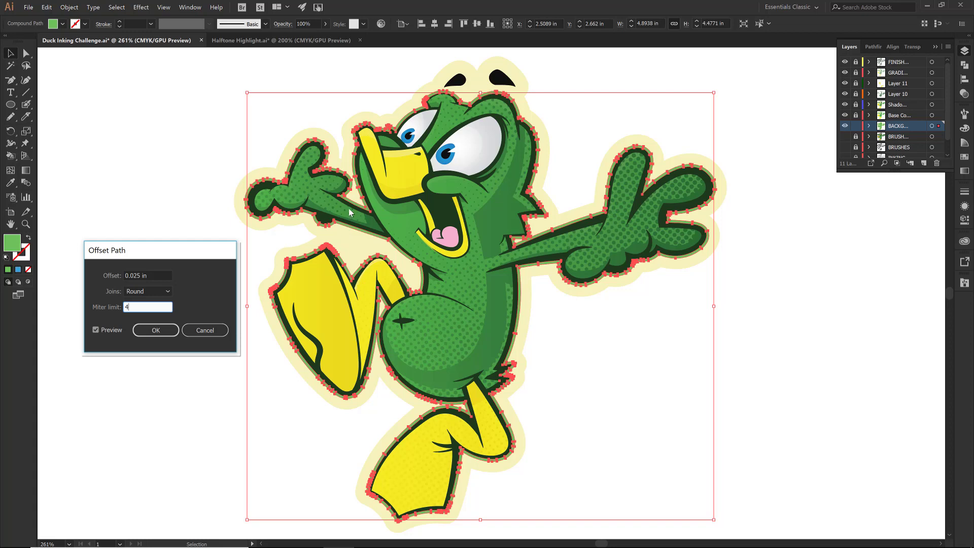
pyautogui.click(156, 330)
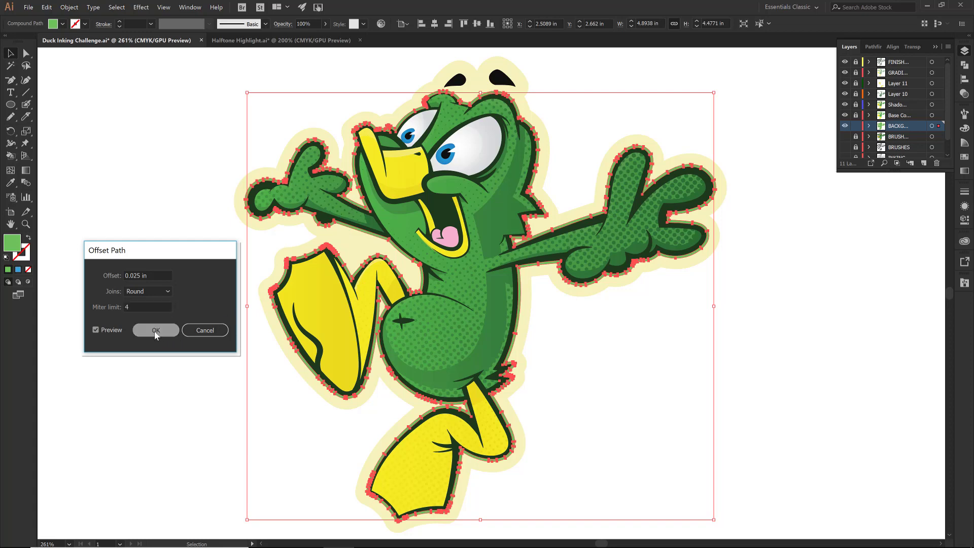
# Step: Fill the new thin offset outline with white, collapse the layer list and deselect
pyautogui.click(63, 24)
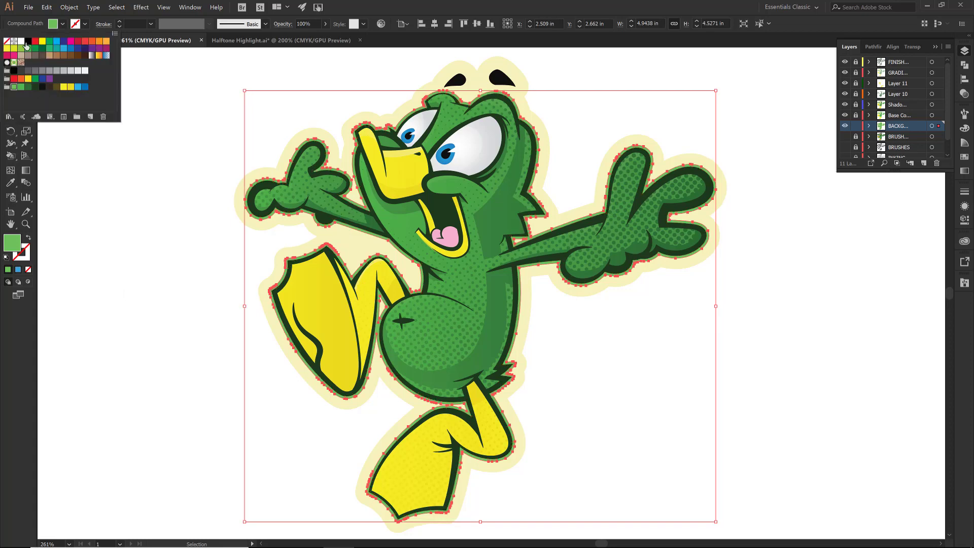
pyautogui.click(21, 41)
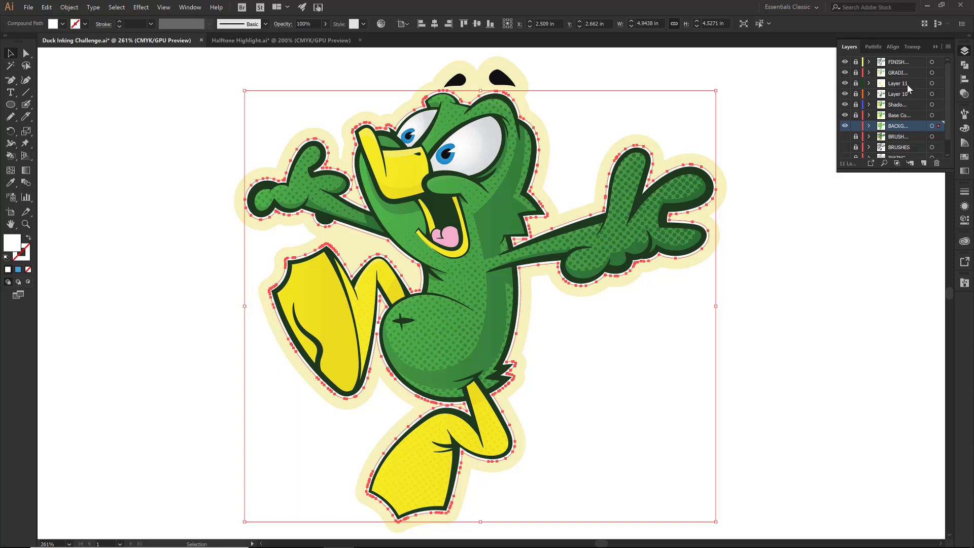
pyautogui.click(937, 48)
pyautogui.click(849, 127)
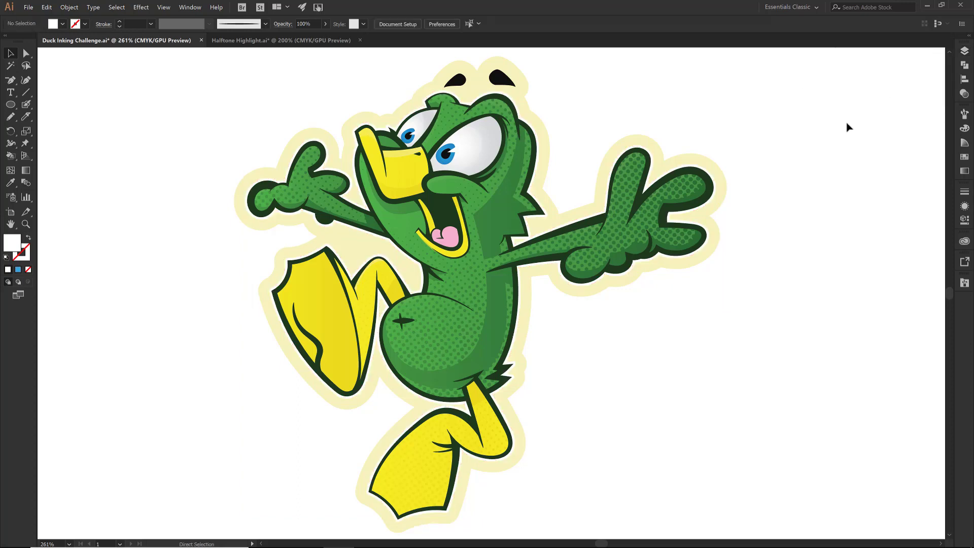
# Step: Draw a rectangle about 15.69 × 8.11 in across the whole duck illustration and fill it with the dark green swatch
pyautogui.hotkey('ctrl', '-')
pyautogui.hotkey('ctrl', '-')
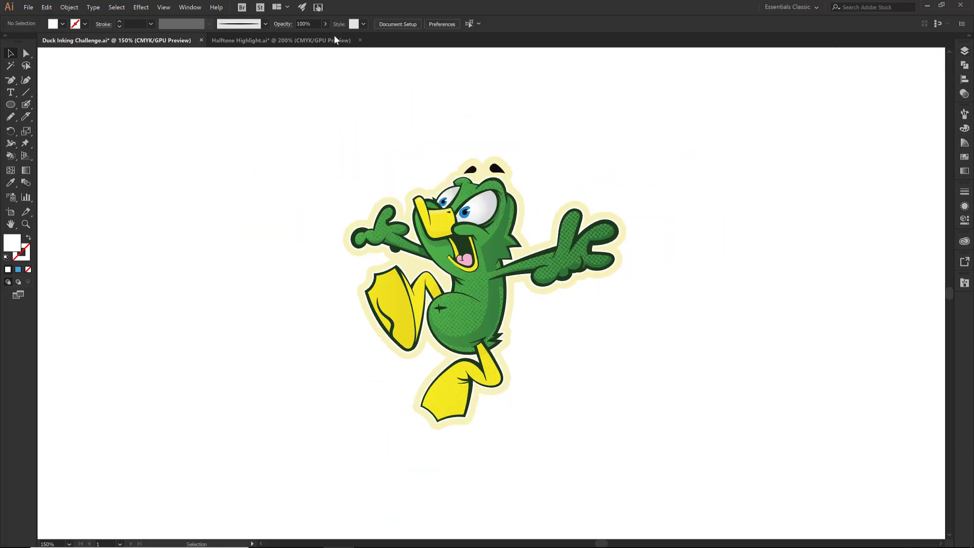
pyautogui.click(10, 105)
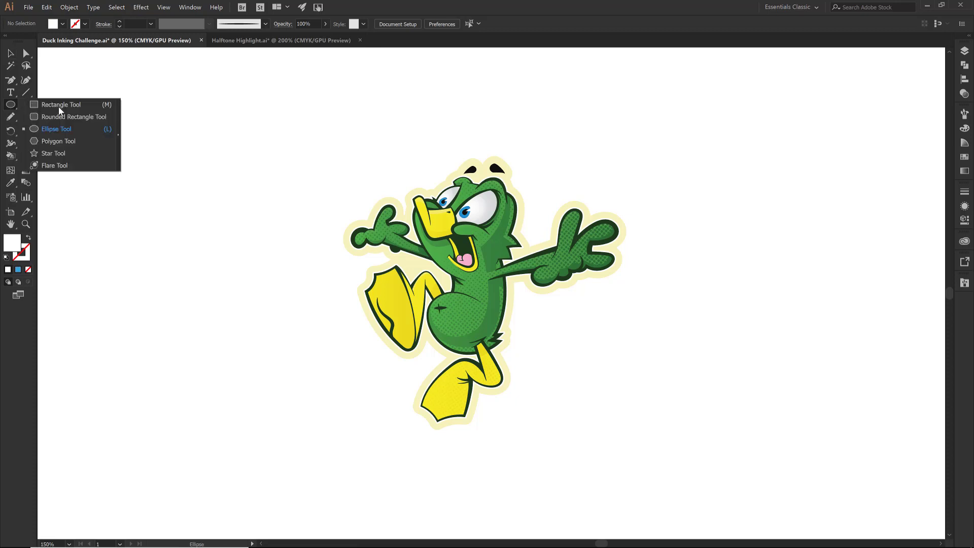
pyautogui.click(59, 107)
pyautogui.moveTo(43, 61); pyautogui.dragTo(903, 507)
pyautogui.click(62, 24)
pyautogui.click(28, 90)
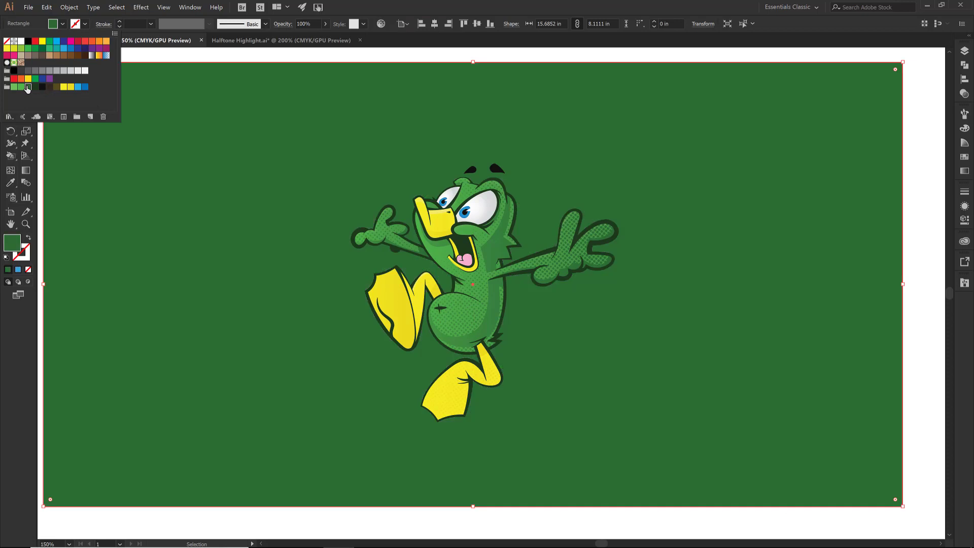
pyautogui.press('Escape')
pyautogui.press('v')
# Step: Send the green rectangle to the back and centre it horizontally and vertically on the artboard
pyautogui.rightClick(171, 161)
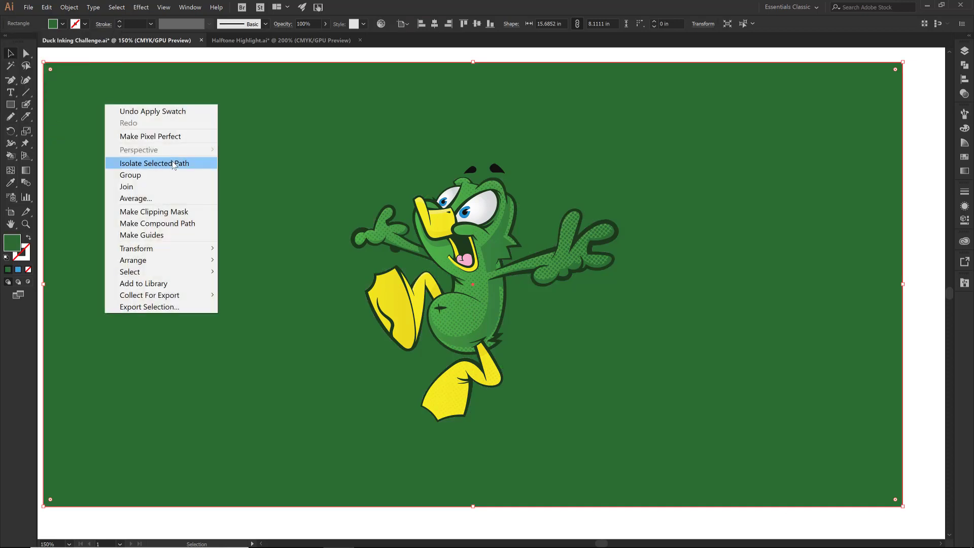
pyautogui.moveTo(175, 261)
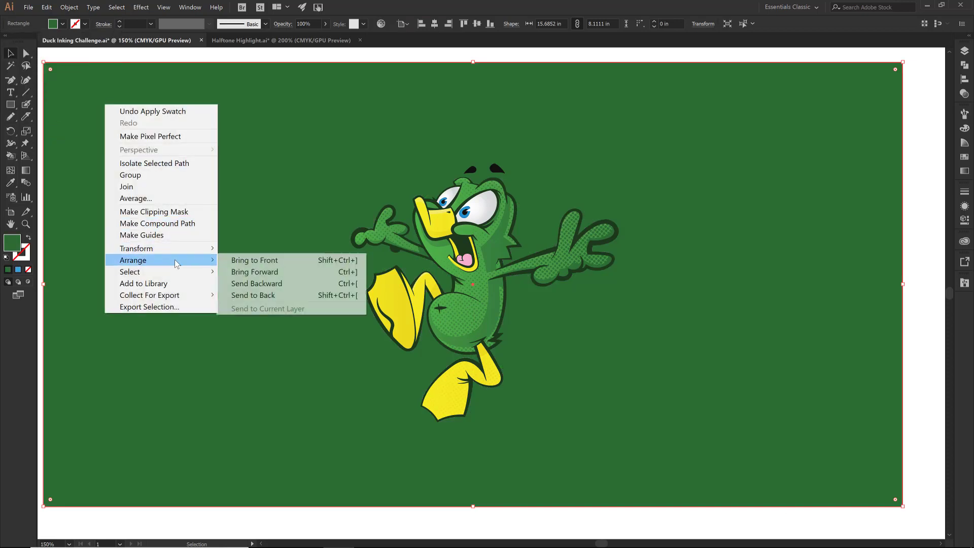
pyautogui.click(253, 297)
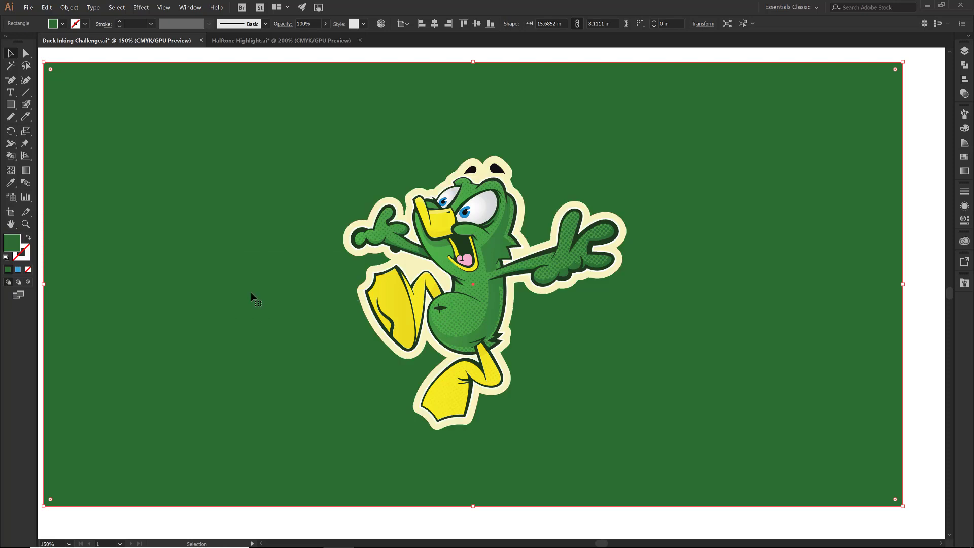
pyautogui.click(437, 24)
pyautogui.click(478, 24)
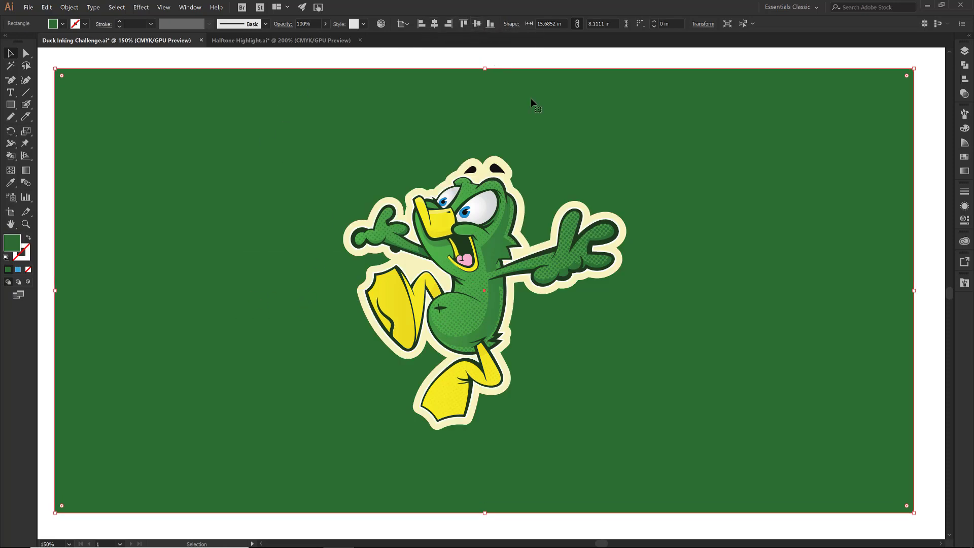
# Step: Apply a radial gradient to the background rectangle and colour its inner stop with the medium green swatch
pyautogui.click(965, 172)
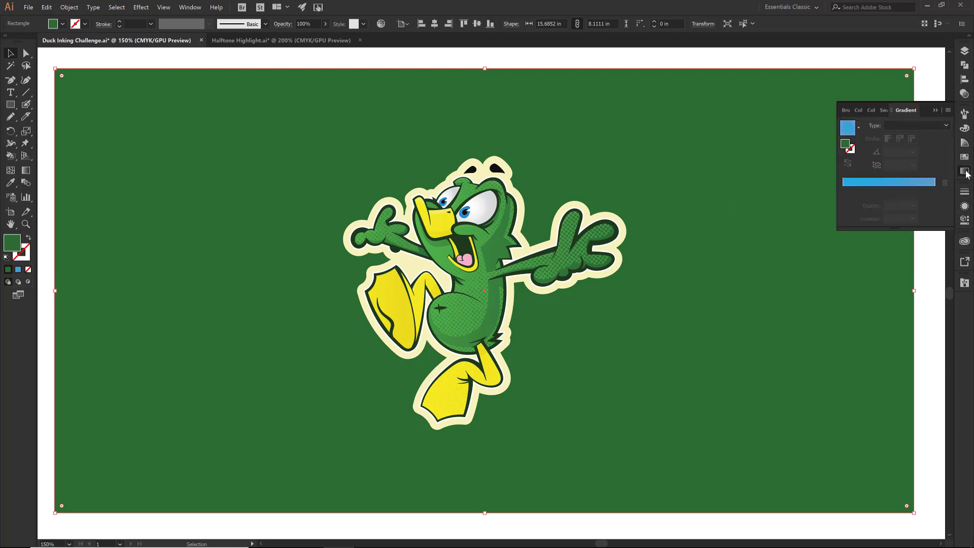
pyautogui.click(900, 125)
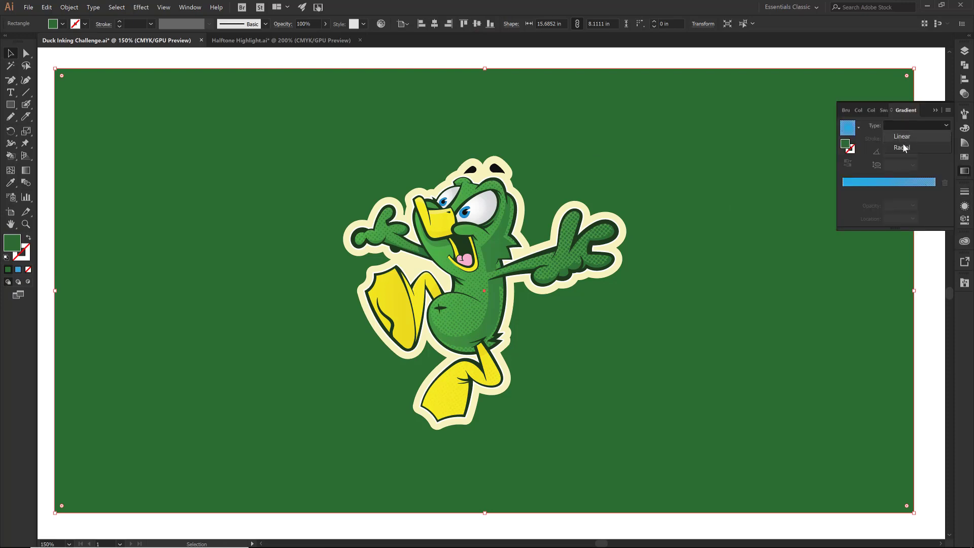
pyautogui.click(902, 144)
pyautogui.click(843, 191)
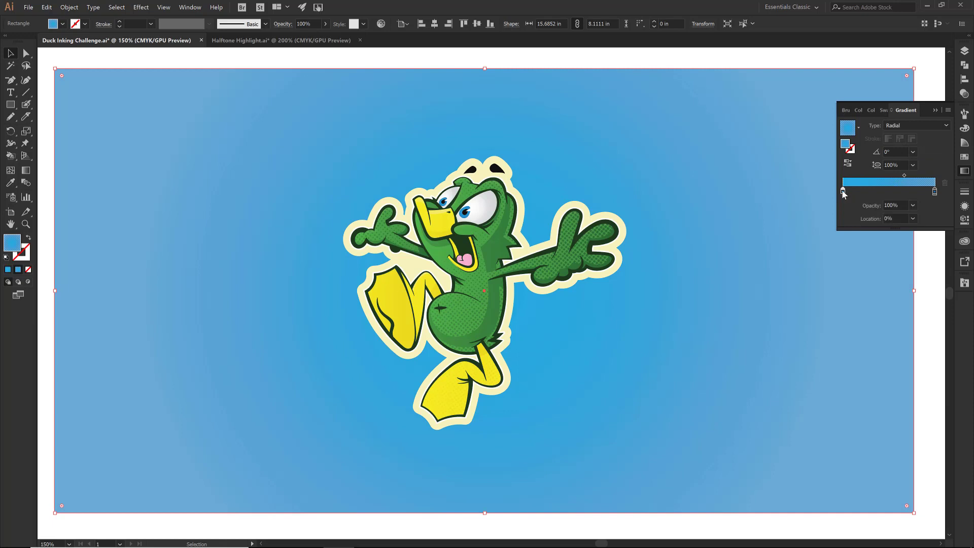
pyautogui.doubleClick(843, 192)
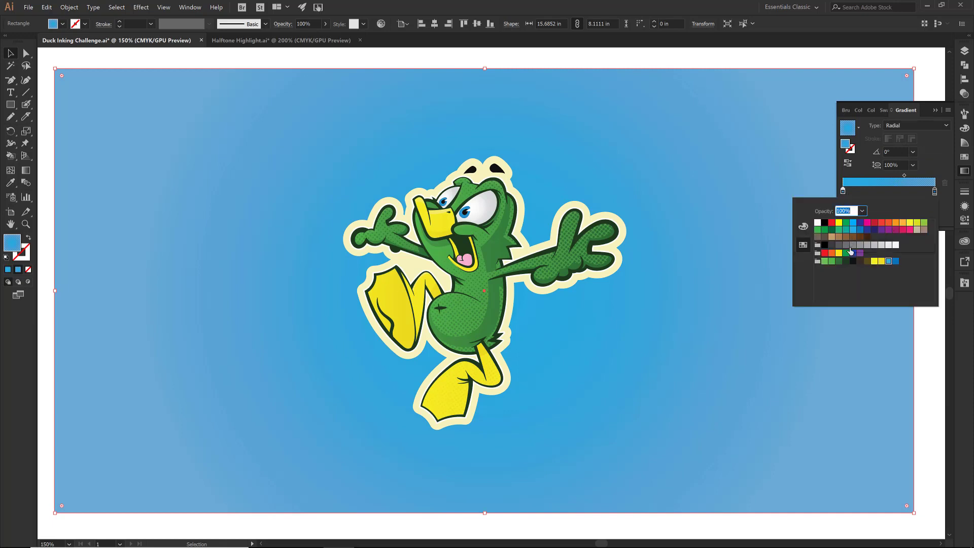
pyautogui.click(831, 263)
# Step: Colour the background gradient's outer stop with the very dark green swatch and set its opacity to 100%
pyautogui.click(936, 195)
pyautogui.doubleClick(936, 192)
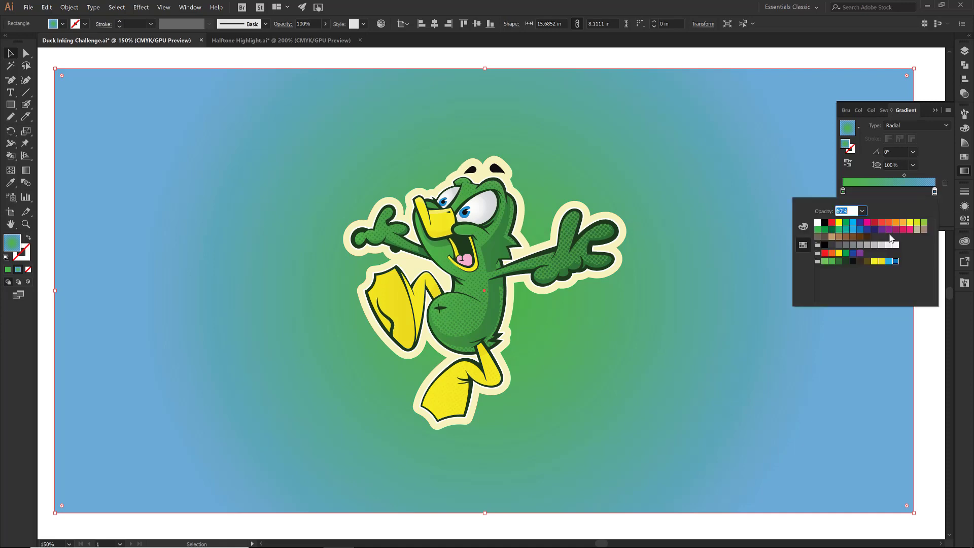
pyautogui.click(846, 260)
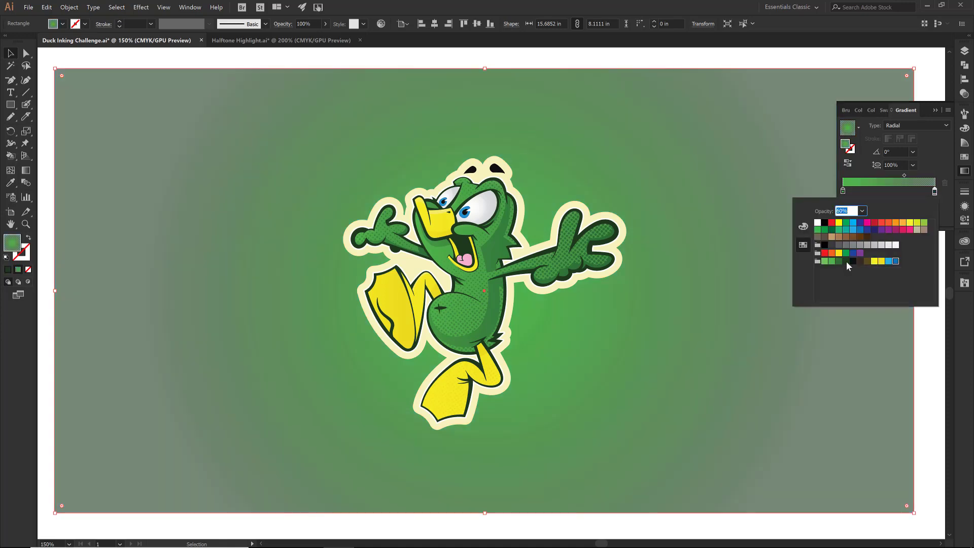
pyautogui.click(862, 210)
pyautogui.click(870, 334)
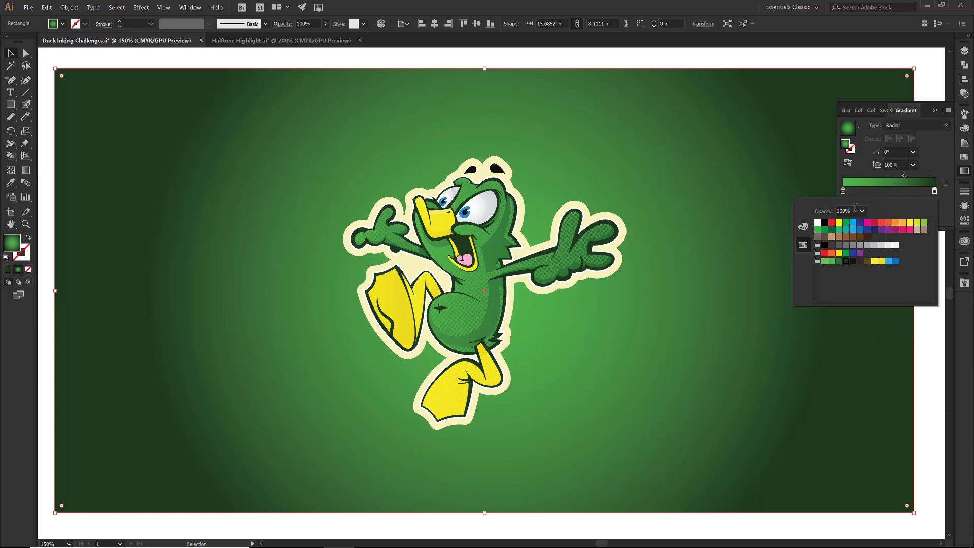
# Step: Shift the midpoint between the background gradient's two stops to about 50%
pyautogui.click(845, 195)
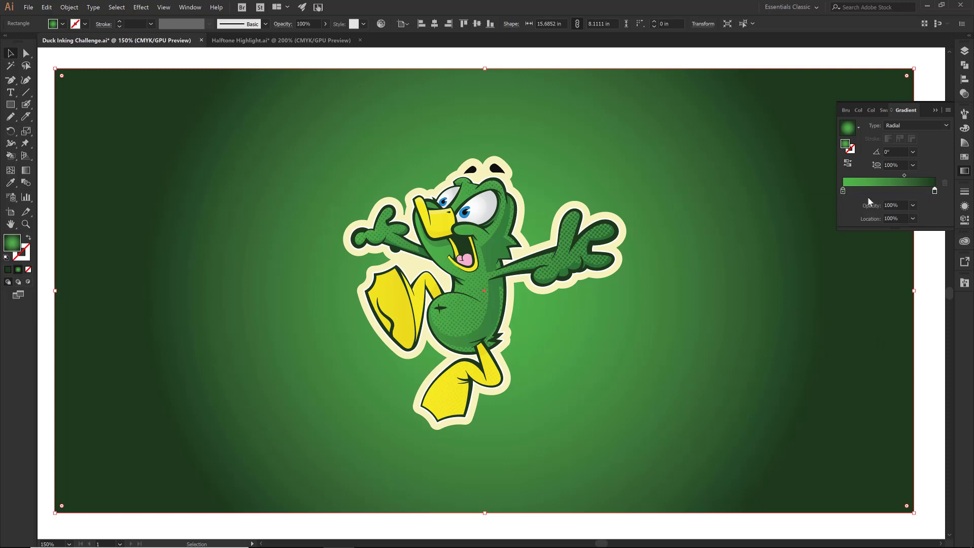
pyautogui.click(844, 193)
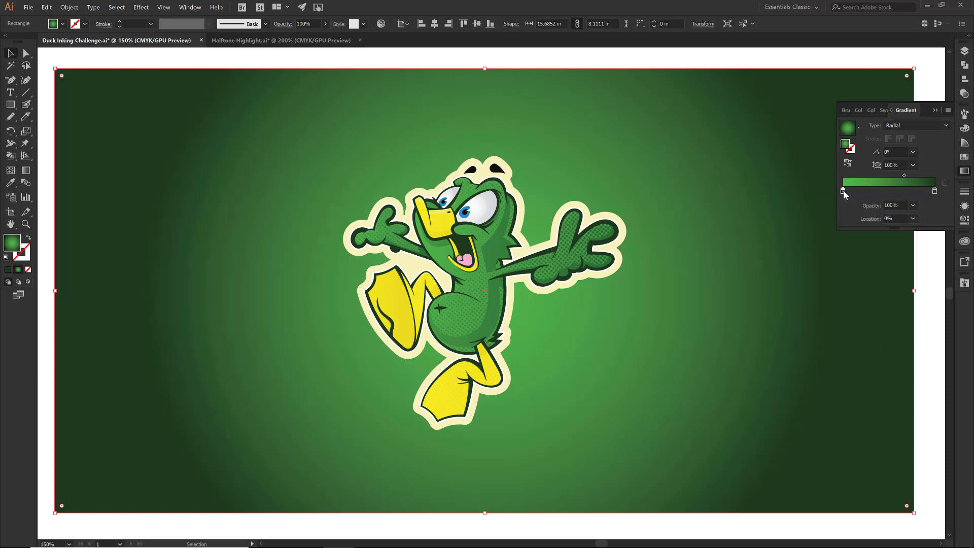
pyautogui.click(935, 191)
pyautogui.moveTo(935, 191); pyautogui.dragTo(889, 177)
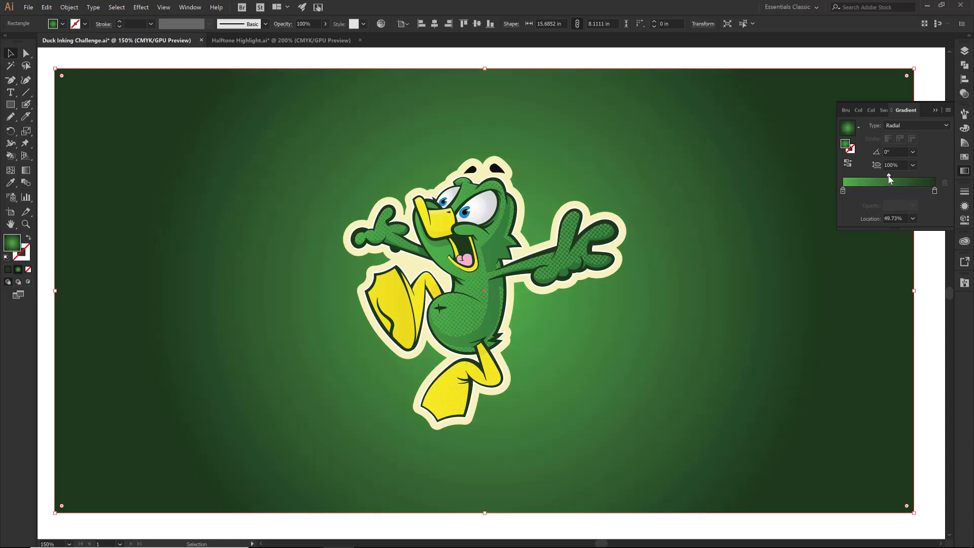
# Step: Recolour the background gradient's outer stop with the slightly lighter dark green swatch
pyautogui.doubleClick(934, 189)
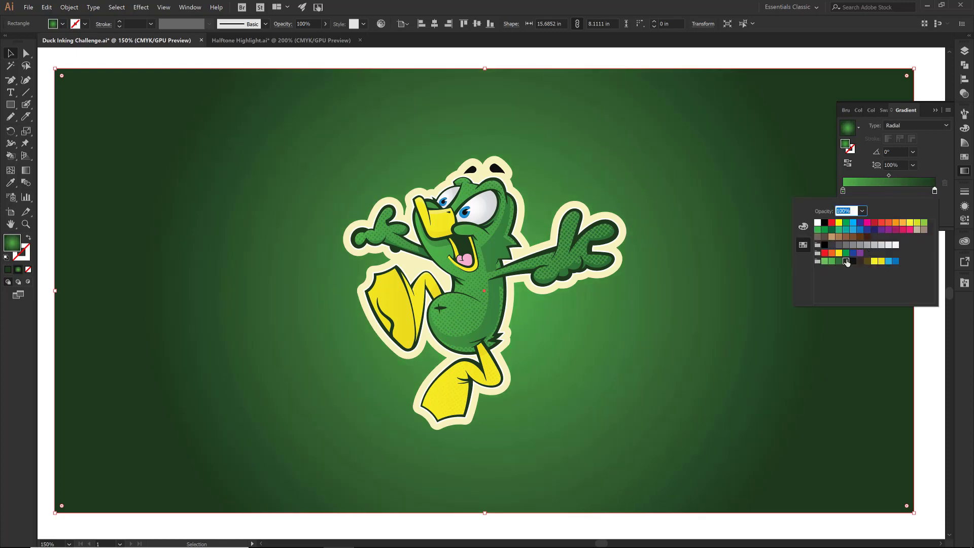
pyautogui.click(846, 261)
pyautogui.click(846, 261)
pyautogui.click(839, 261)
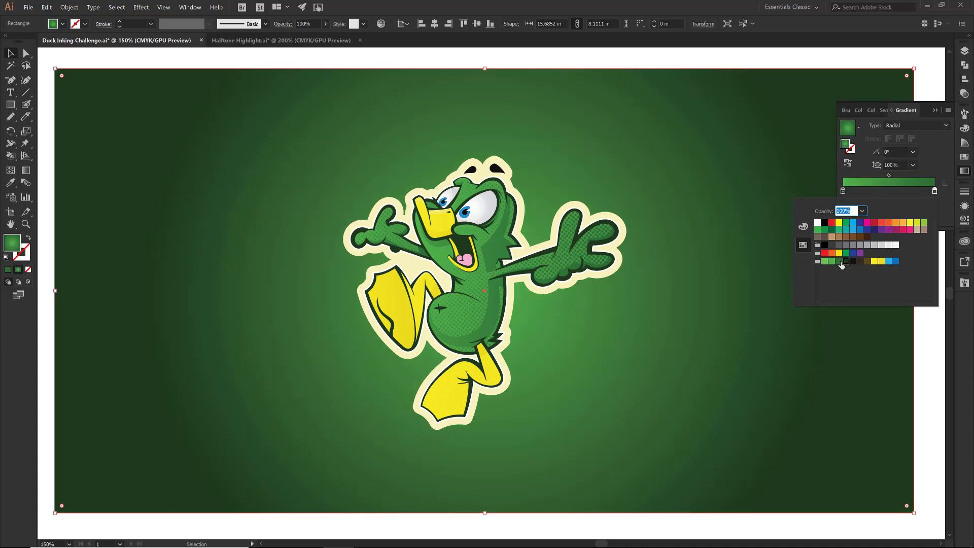
pyautogui.click(889, 177)
pyautogui.click(885, 190)
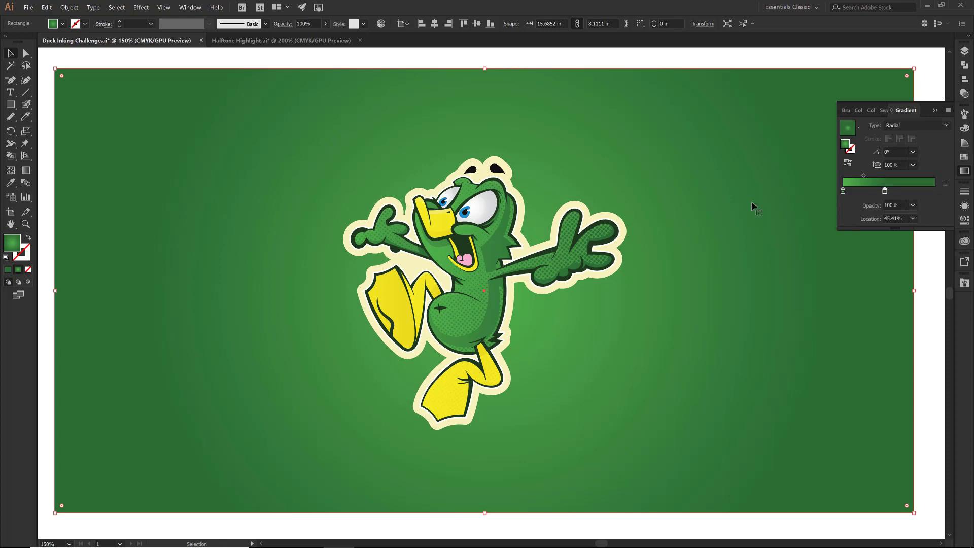
pyautogui.moveTo(886, 192); pyautogui.dragTo(934, 228)
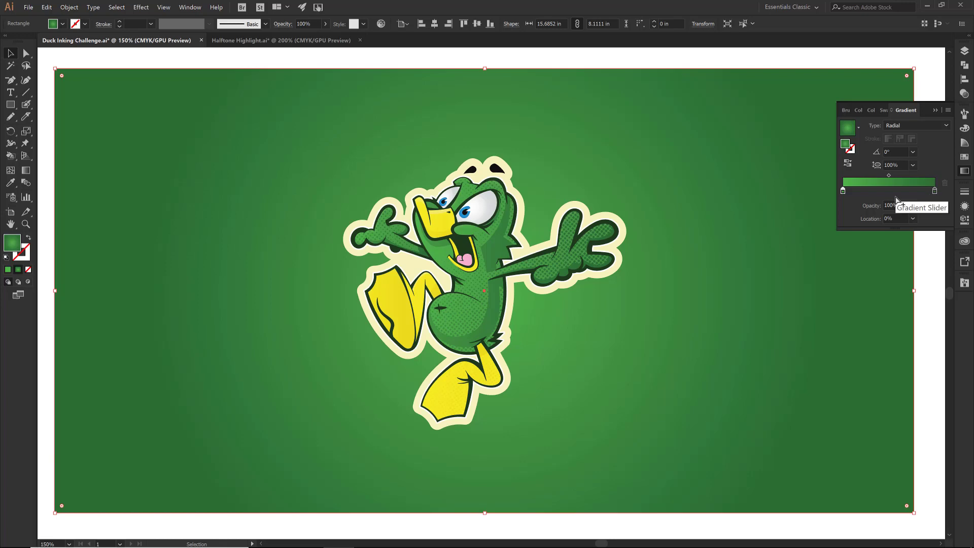
# Step: Redirect the background's radial gradient so it starts at the duck's beak and runs down toward the lower right at about -31.5°
pyautogui.click(26, 170)
pyautogui.moveTo(418, 193); pyautogui.dragTo(721, 378)
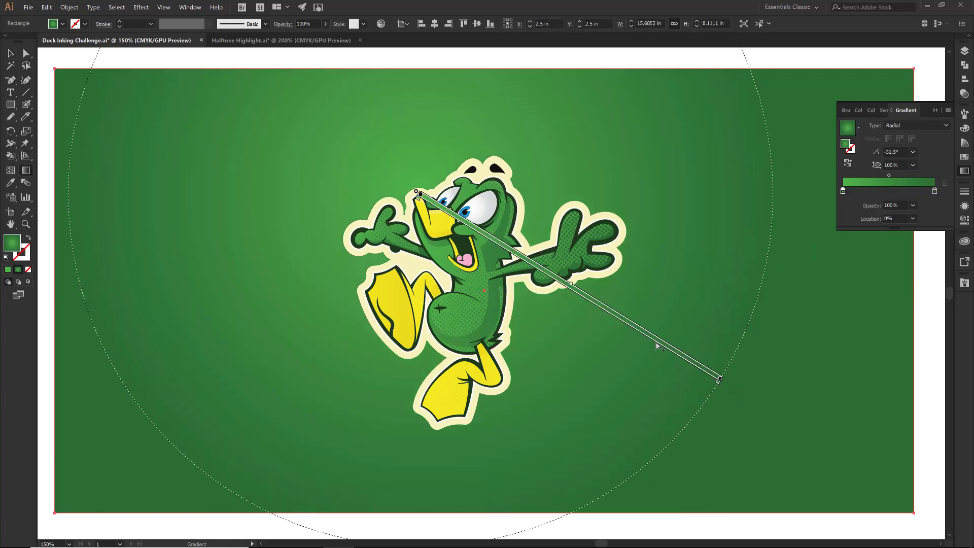
pyautogui.press('v')
pyautogui.click(615, 273)
pyautogui.press('a')
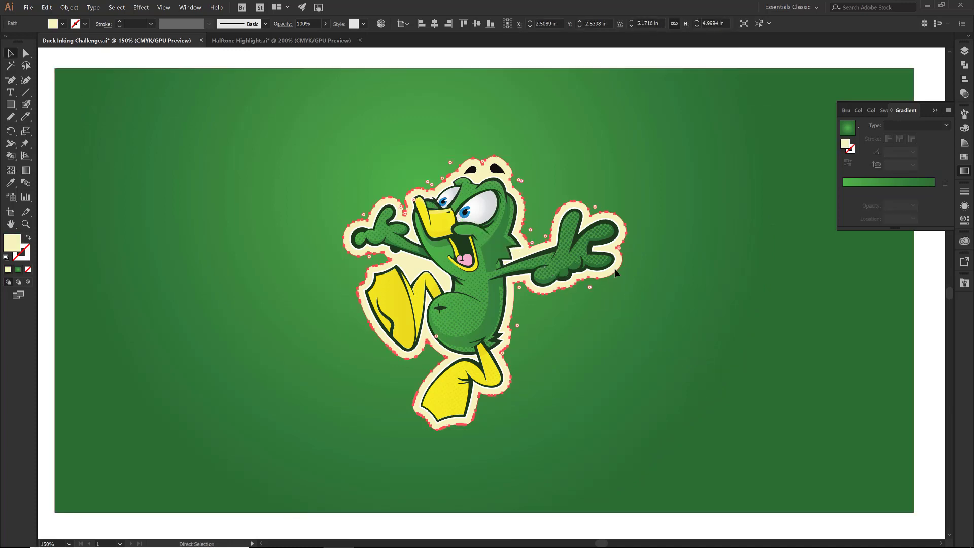
pyautogui.hotkey('ctrl', '+')
pyautogui.hotkey('ctrl', '+')
pyautogui.press('v')
pyautogui.hotkey('ctrl', '-')
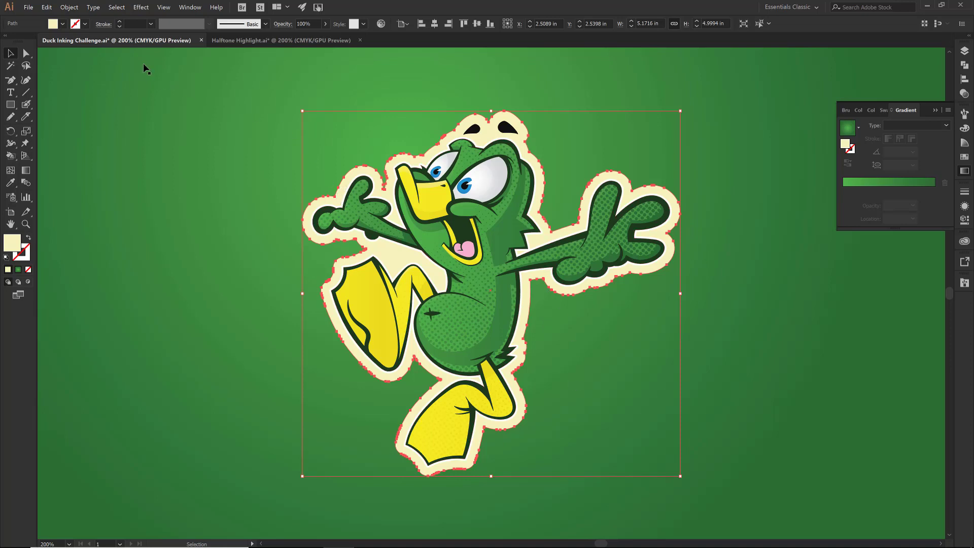
pyautogui.click(69, 7)
pyautogui.press('Escape')
pyautogui.click(93, 7)
pyautogui.press('Escape')
# Step: Paste a copy of the cream outline directly behind it and fill the copy with the very dark green swatch
pyautogui.click(352, 149)
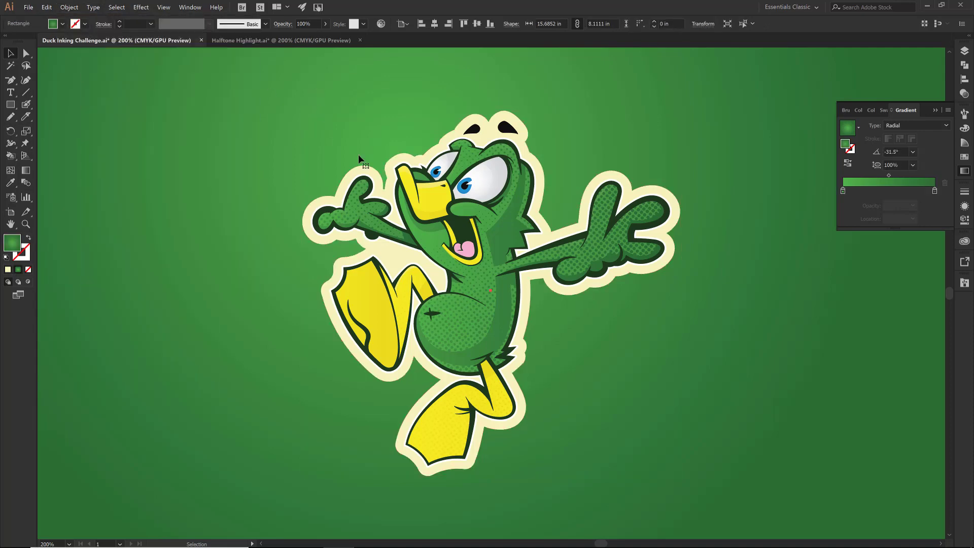
pyautogui.click(369, 169)
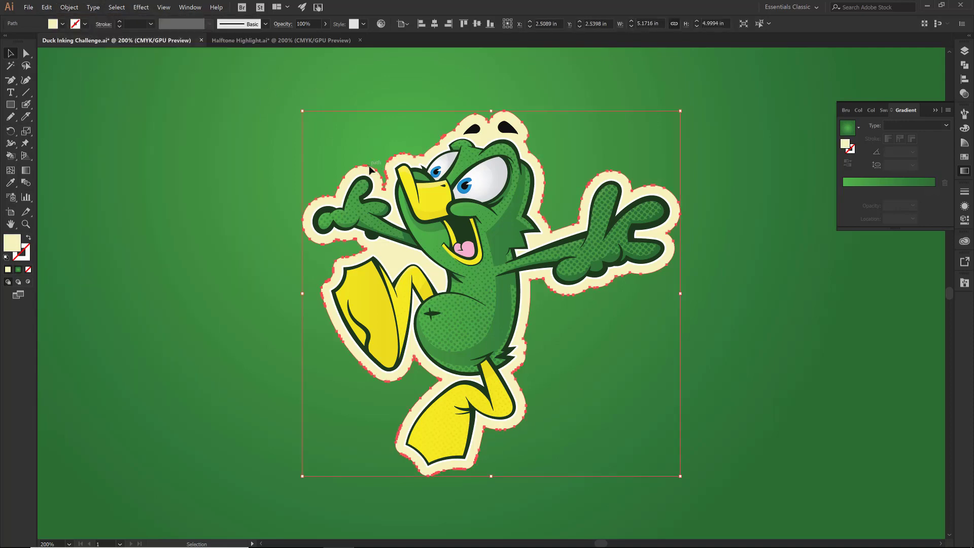
pyautogui.press('a')
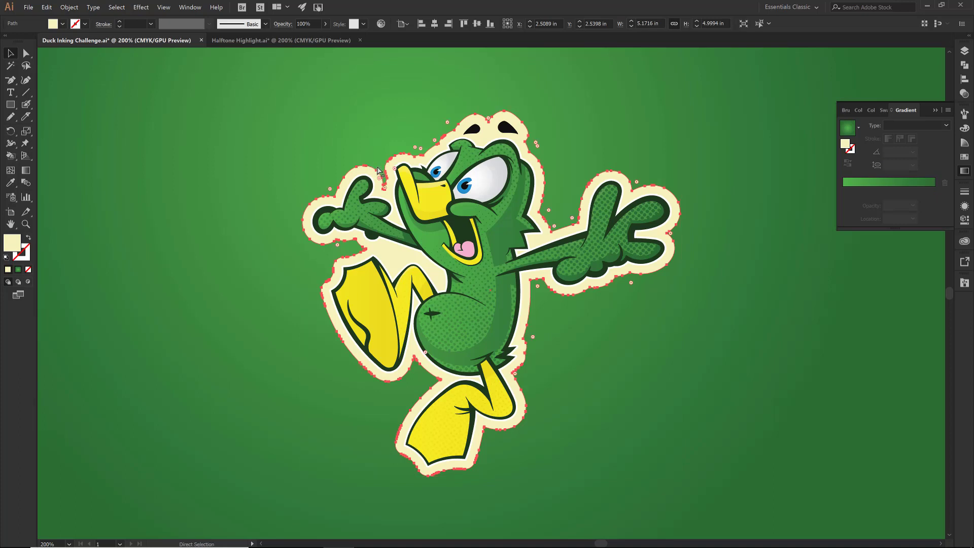
pyautogui.press('v')
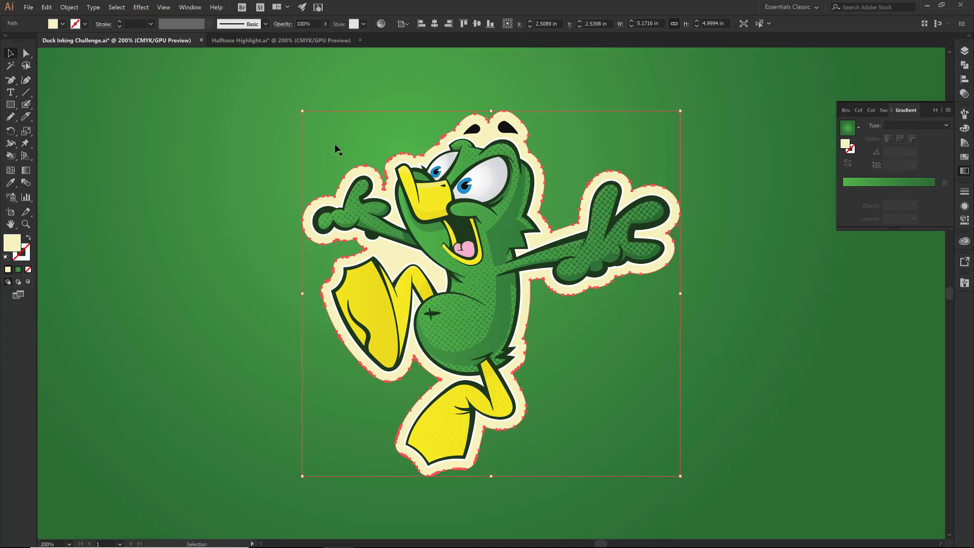
pyautogui.click(62, 24)
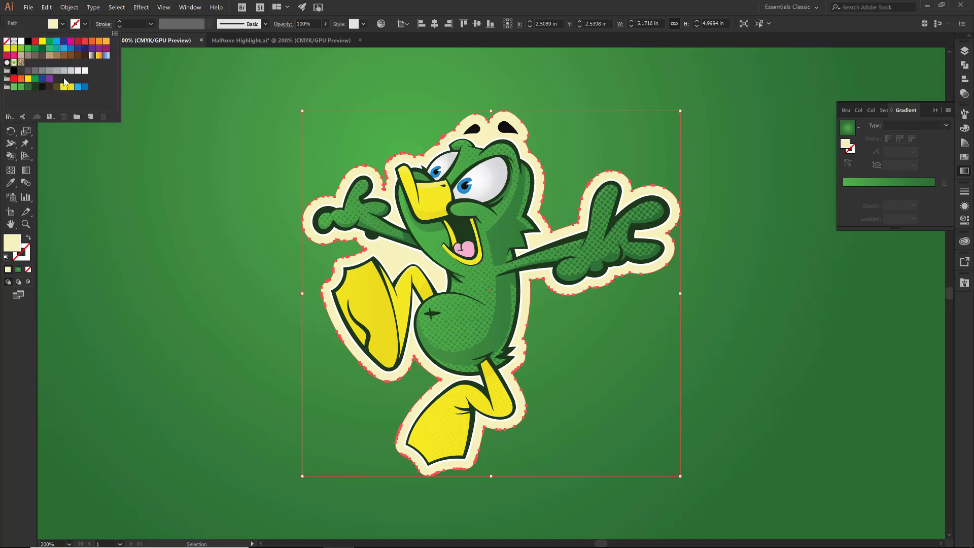
pyautogui.click(34, 86)
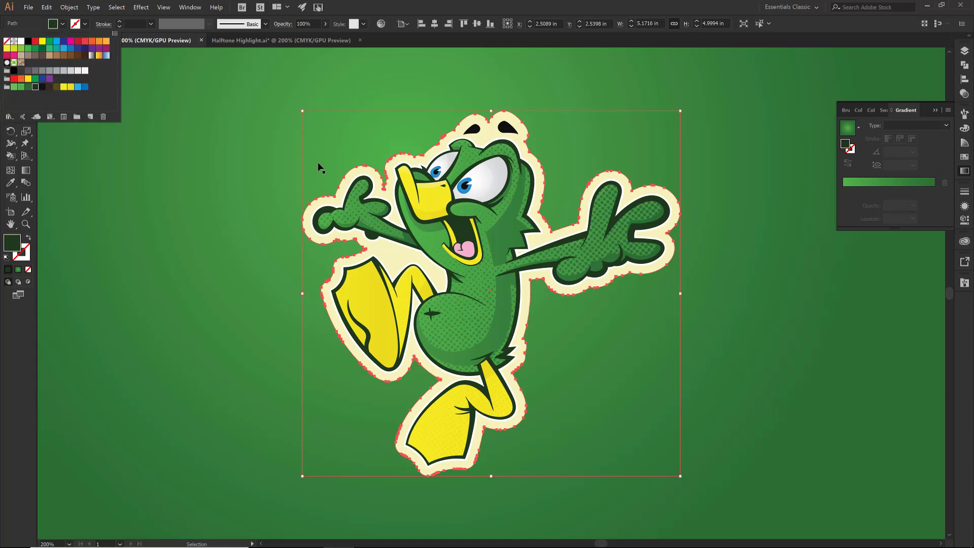
pyautogui.click(47, 8)
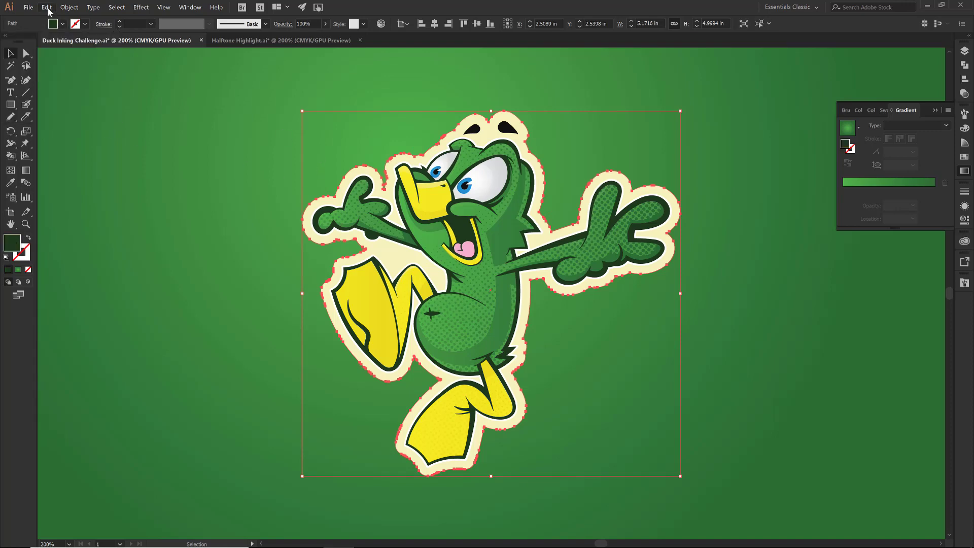
pyautogui.click(47, 7)
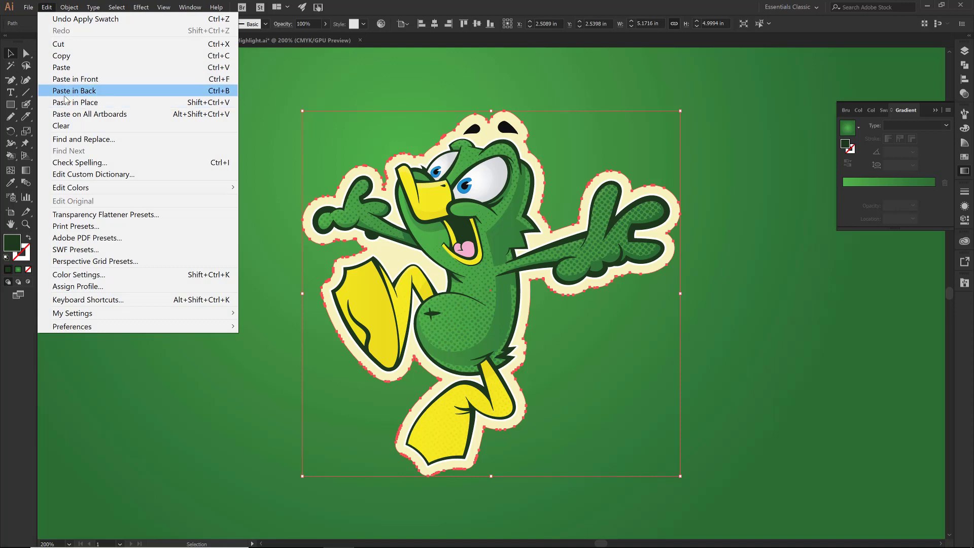
pyautogui.click(67, 95)
# Step: Nudge the dark green outline copy about 0.04 in right and 0.08 in down as a drop shadow, and deselect it
pyautogui.press('Down')
pyautogui.press('Right')
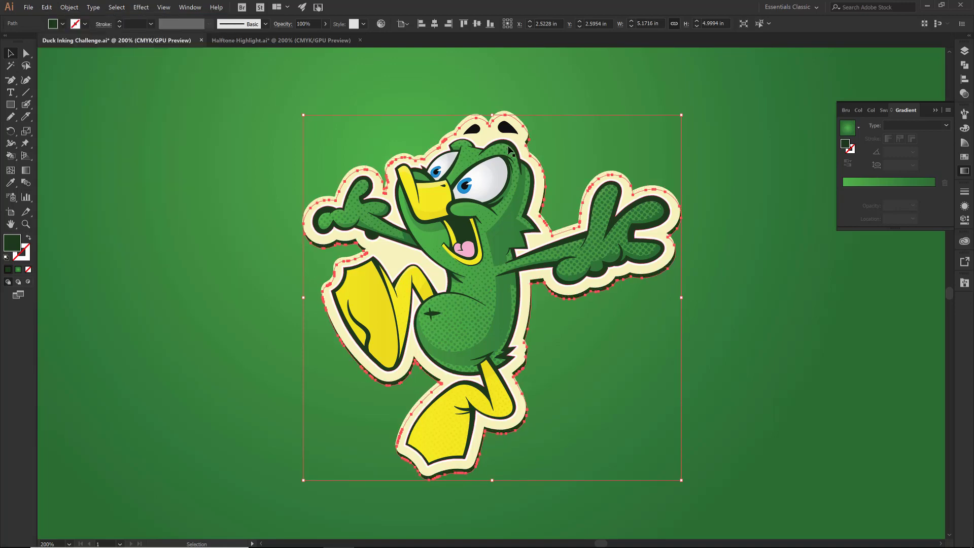
pyautogui.press('Down')
pyautogui.press('Down')
pyautogui.press('Right')
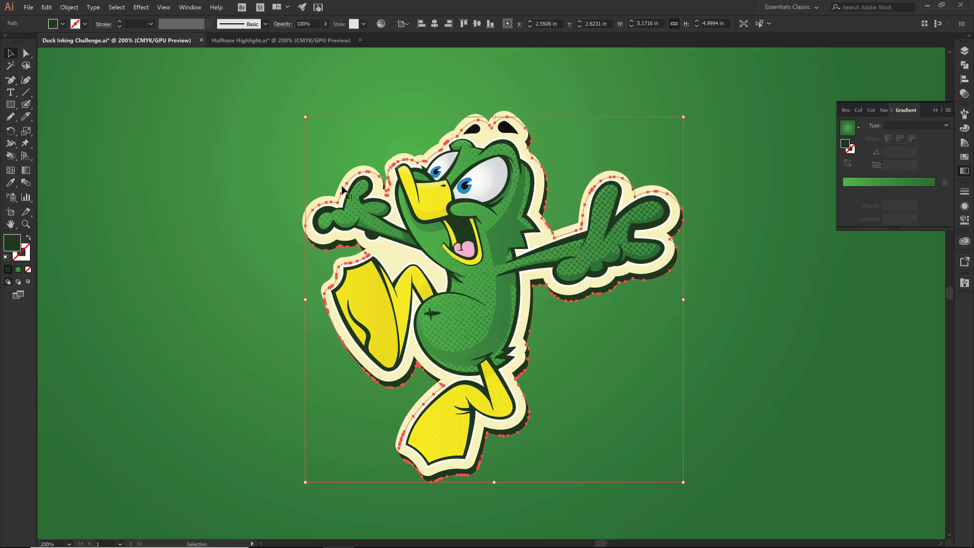
pyautogui.click(269, 239)
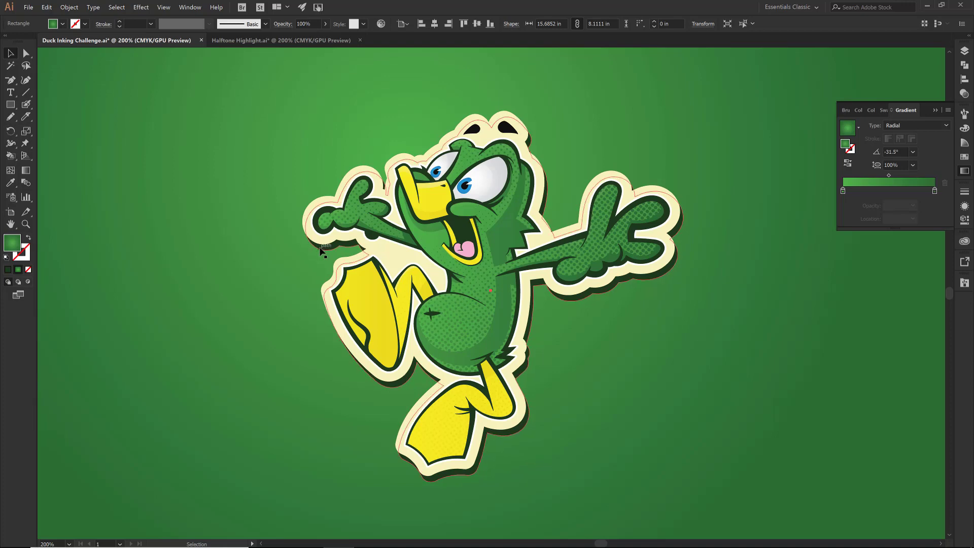
# Step: Duplicate the cream outline in place, directly in front of the original, and fill the copy with the hot pink swatch
pyautogui.click(308, 219)
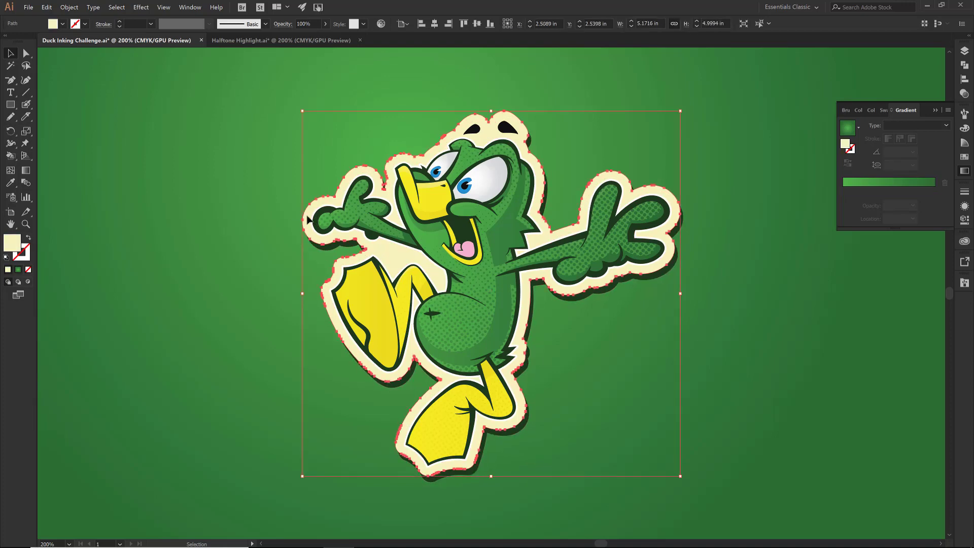
pyautogui.press('a')
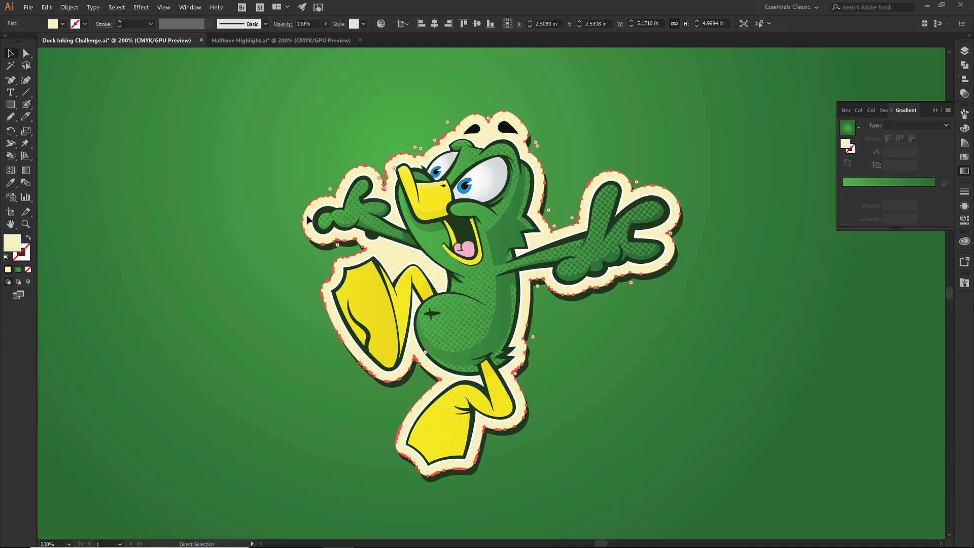
pyautogui.press('v')
pyautogui.click(62, 24)
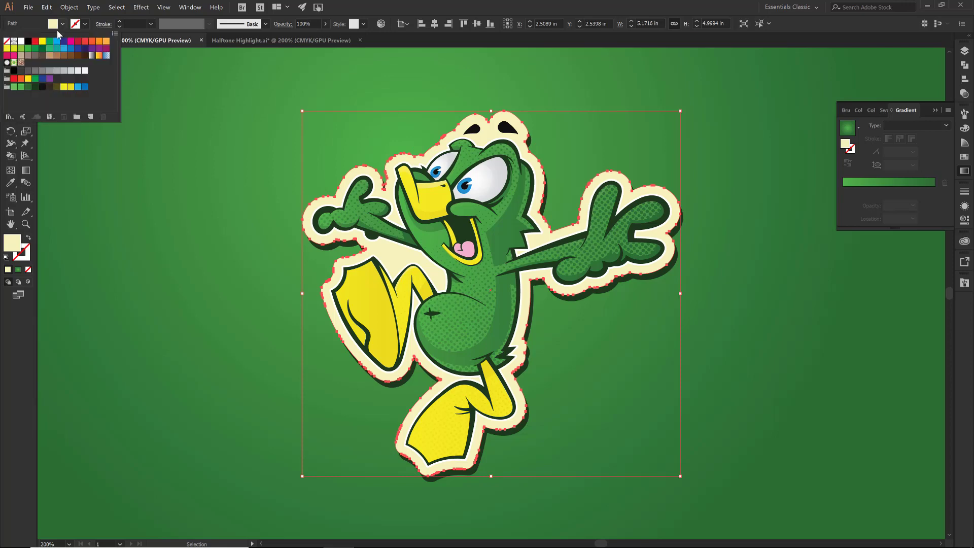
pyautogui.click(14, 55)
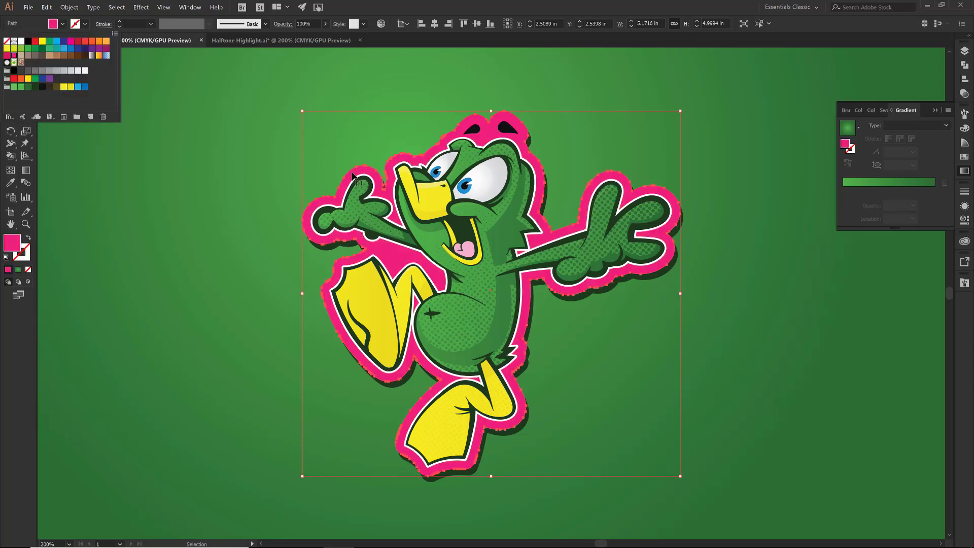
# Step: Move the pink outline copy aside to check the cream outline beneath it, and undo the move
pyautogui.click(358, 182)
pyautogui.moveTo(433, 153); pyautogui.dragTo(514, 129)
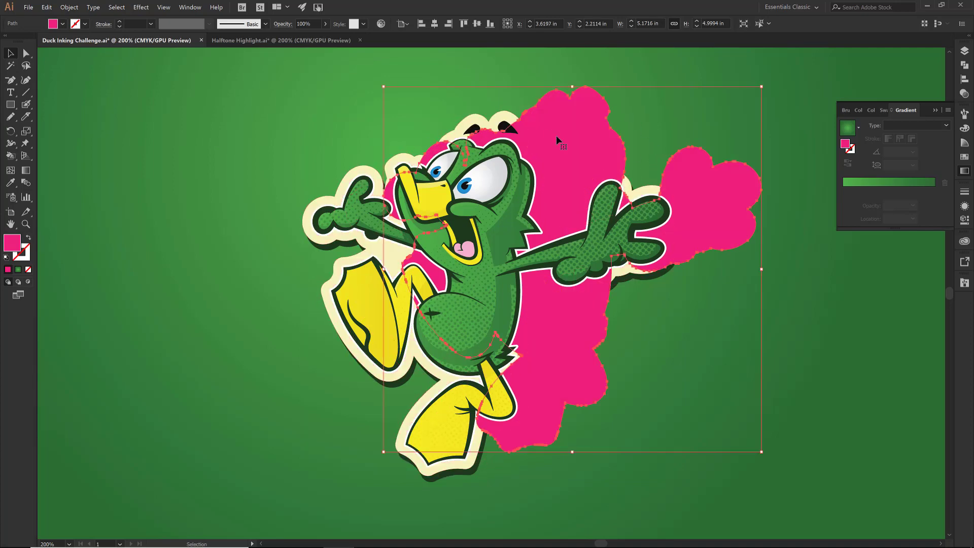
pyautogui.hotkey('ctrl', 'z')
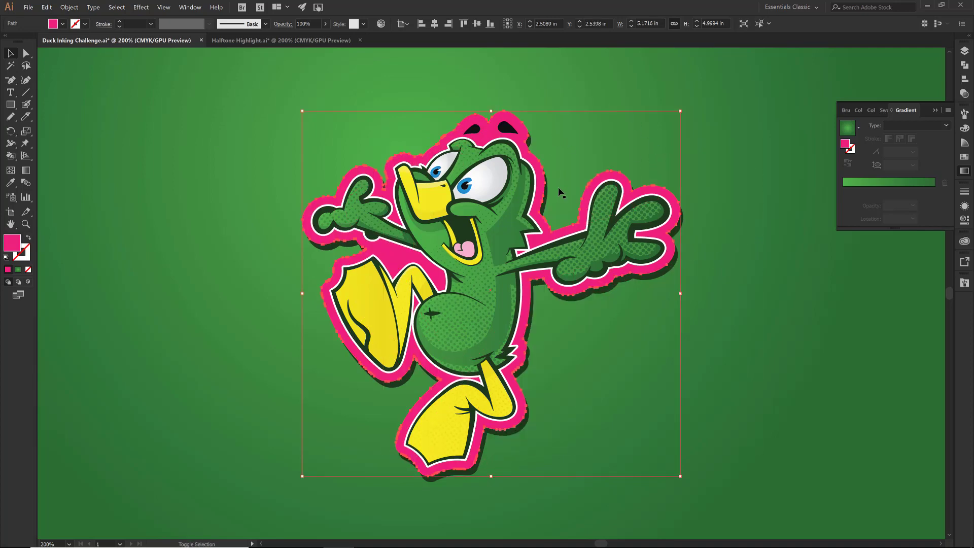
# Step: Subtract the pink outline copy from the dark green shadow shape with Minus Front
pyautogui.keyDown('shift'); pyautogui.click(587, 300); pyautogui.keyUp('shift')
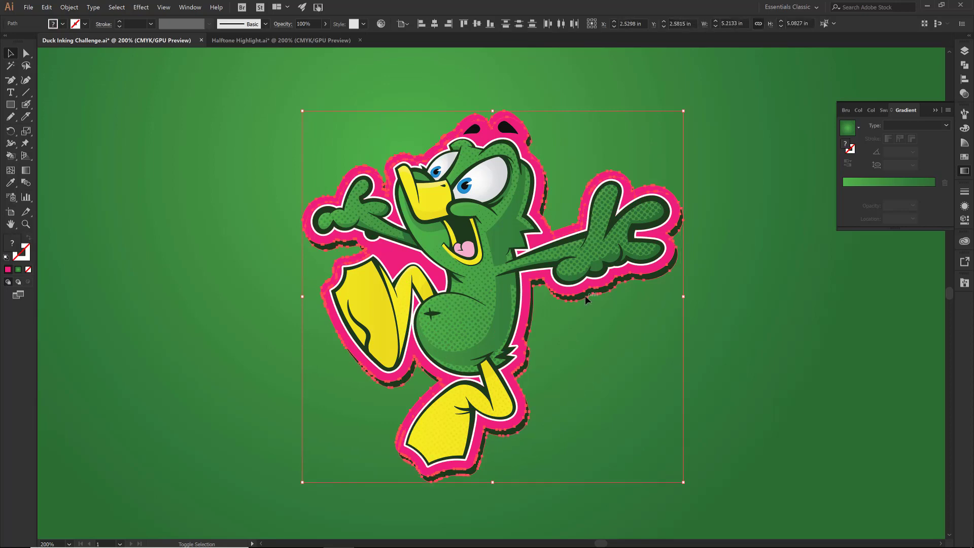
pyautogui.click(964, 65)
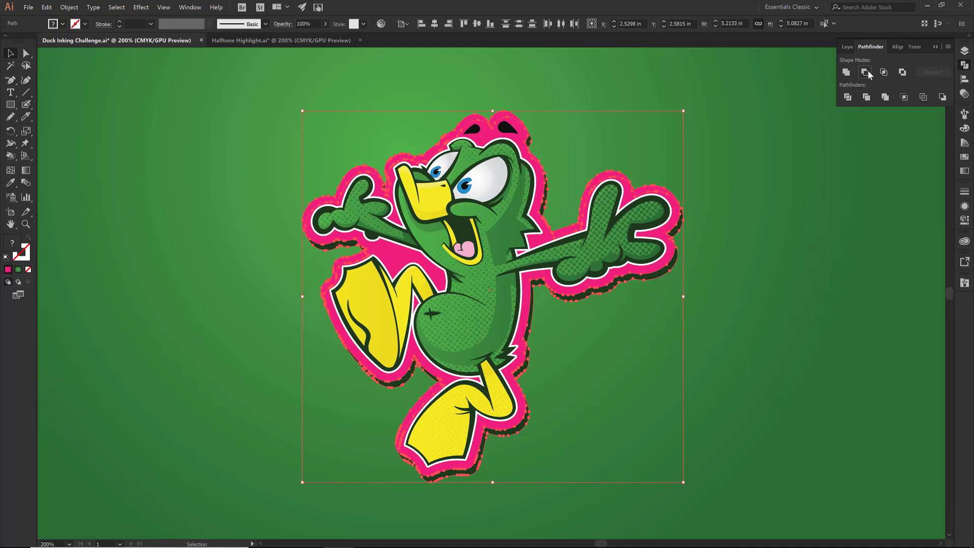
pyautogui.click(866, 72)
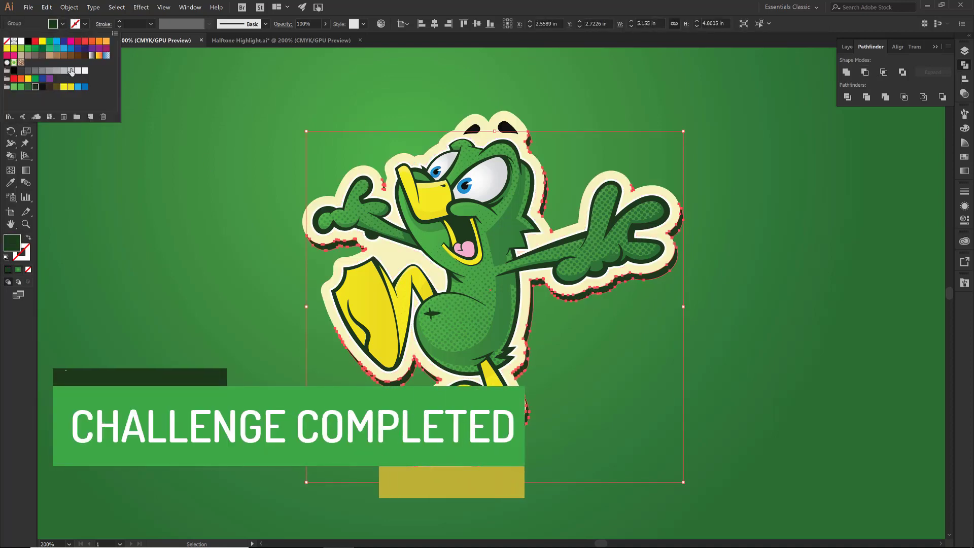
# Step: Recolour the trimmed drop shadow with a lighter, softer green swatch, deselect it, and save the document
pyautogui.click(63, 24)
pyautogui.click(209, 193)
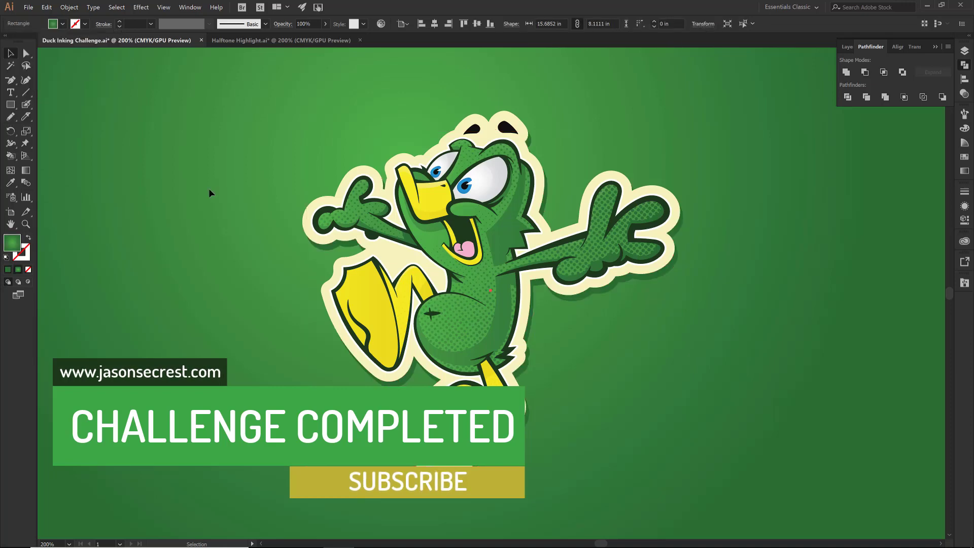
pyautogui.click(935, 47)
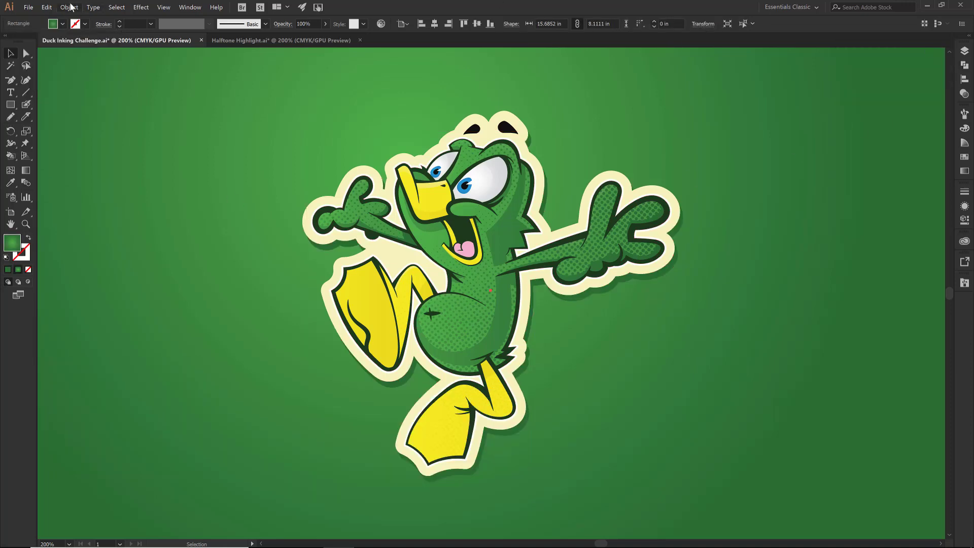
pyautogui.hotkey('ctrl', 's')
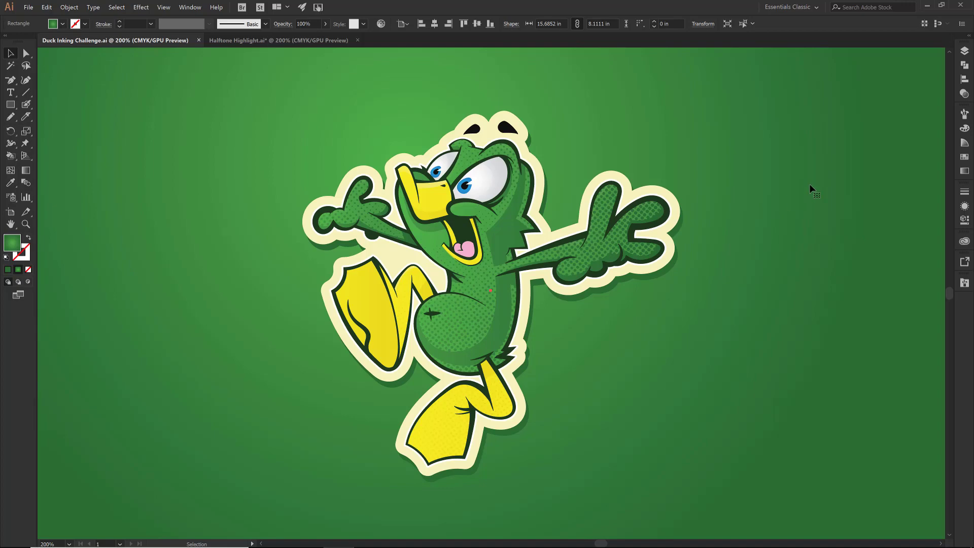
# Step: Unlock the gradient layer, select the duck's pink tongue, and lock the layer again
pyautogui.click(964, 50)
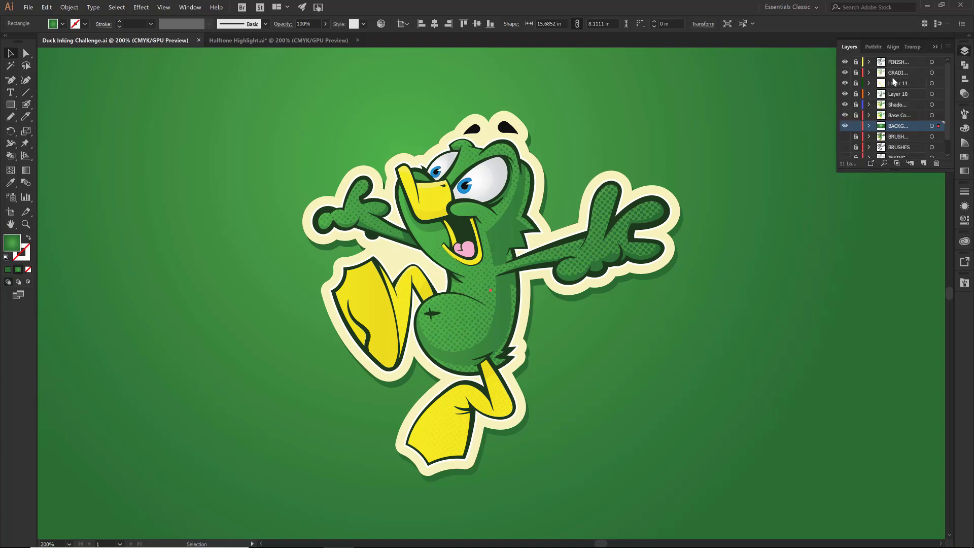
pyautogui.click(855, 72)
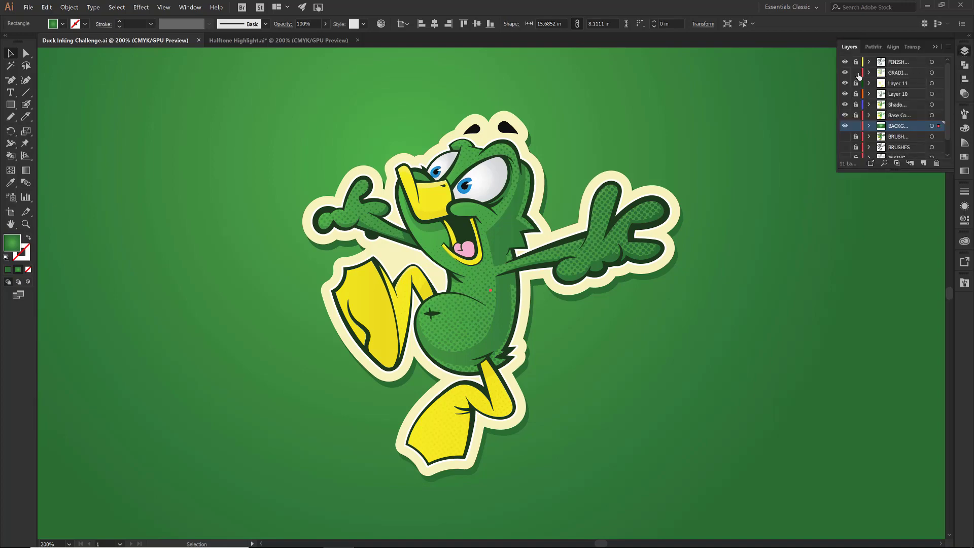
pyautogui.click(466, 248)
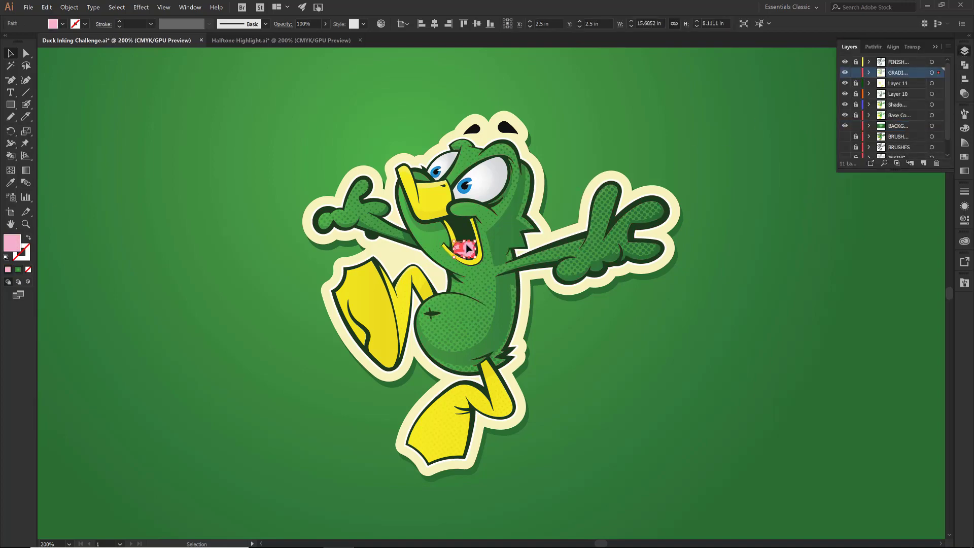
pyautogui.click(855, 73)
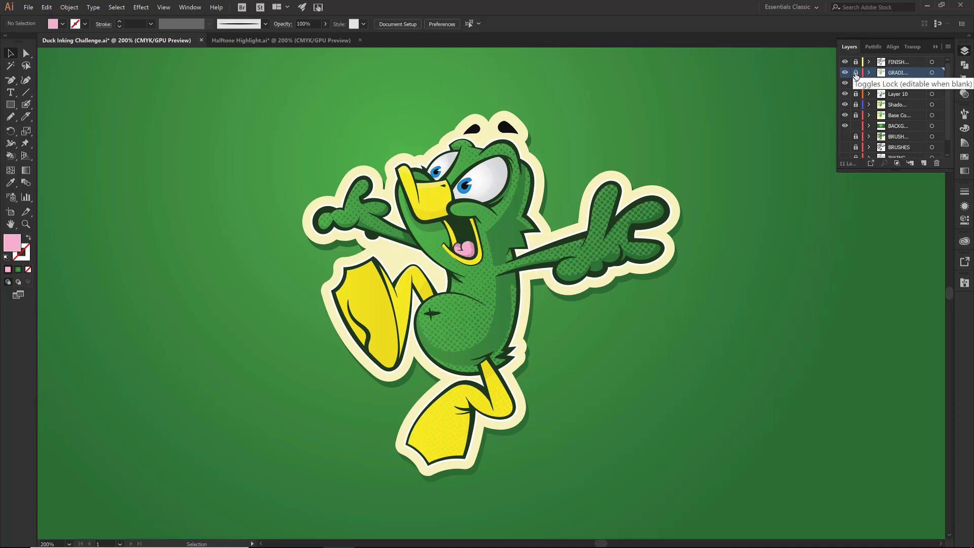
pyautogui.click(938, 48)
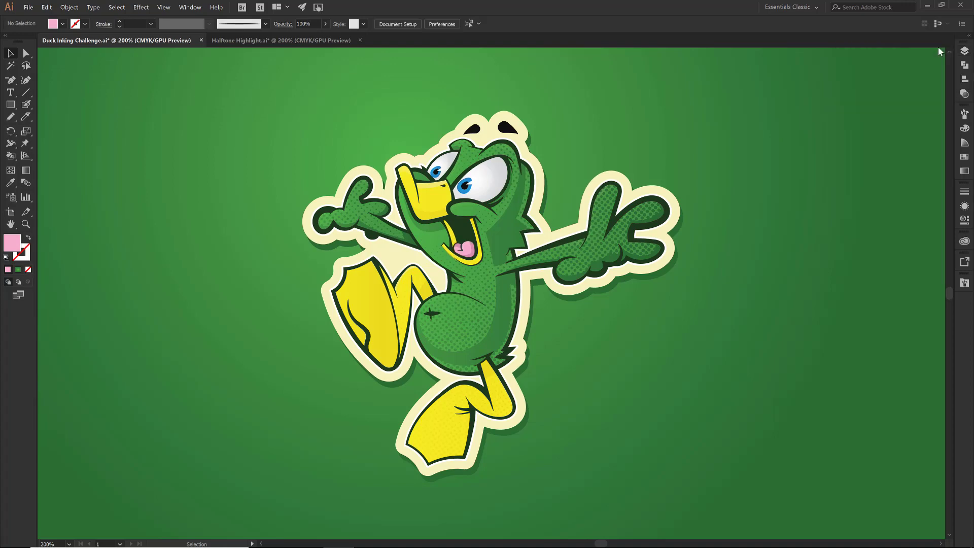